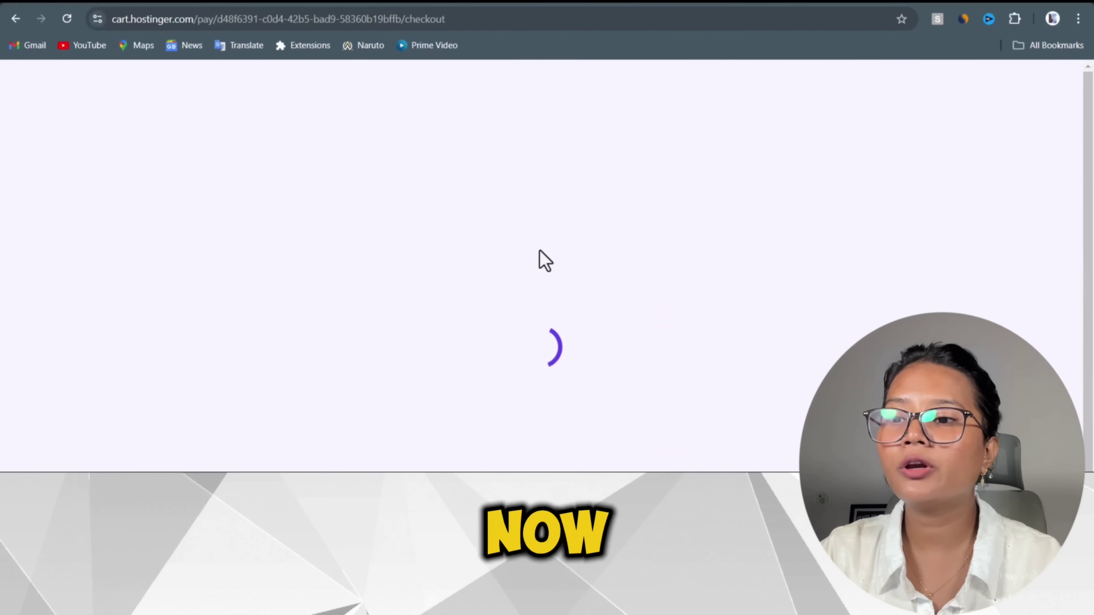
scroll(547, 249, "down", 2)
scroll(549, 250, "up", 2)
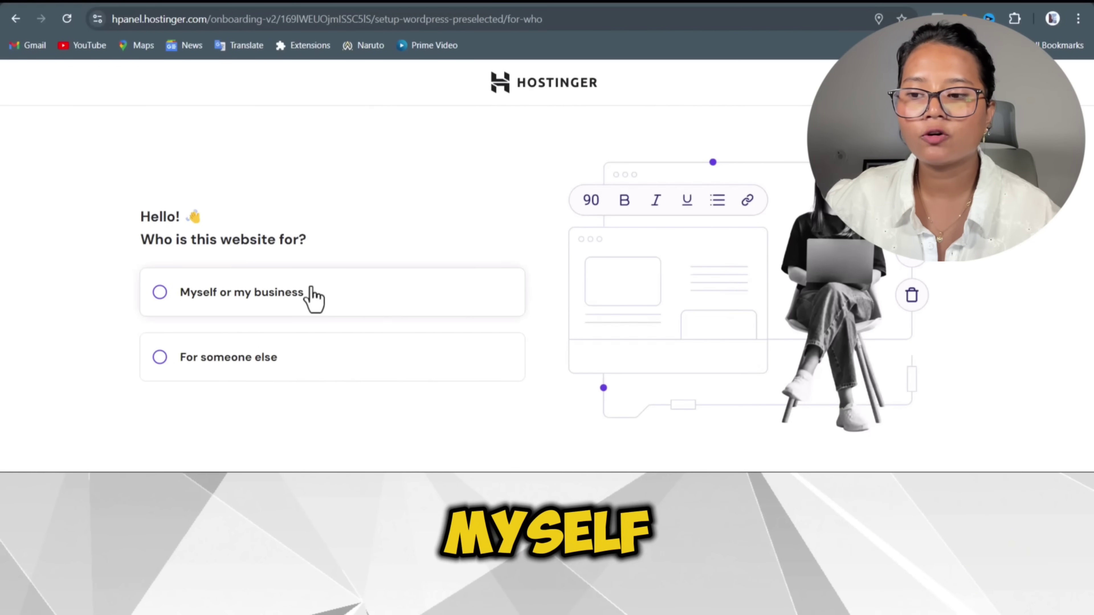
Answer the onboarding questions with "Myself or my business" and "I'll create a website".
left_click(164, 299)
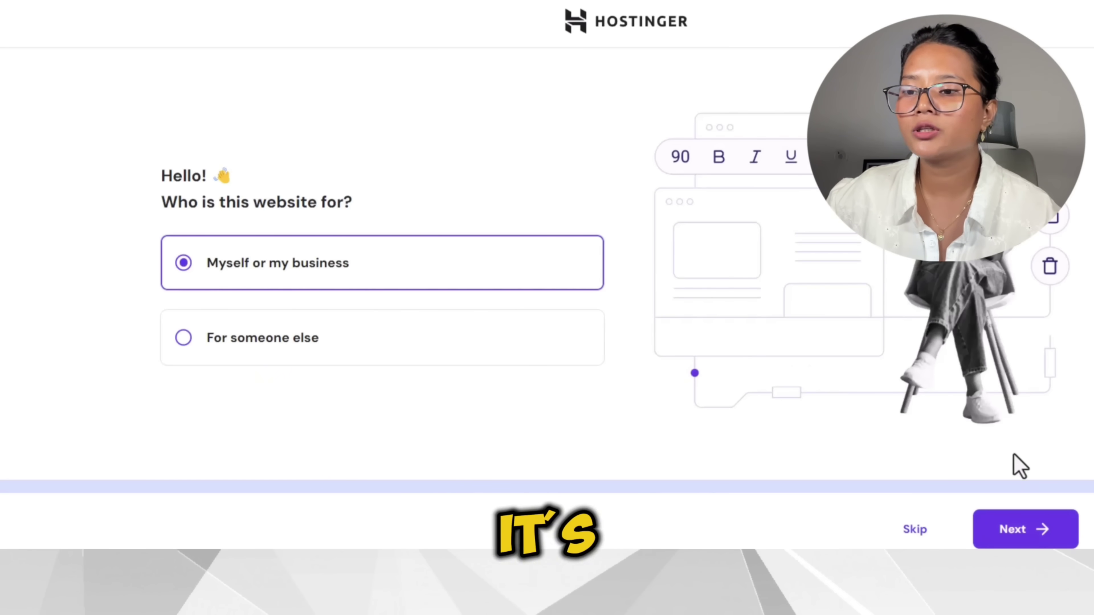
left_click(1048, 533)
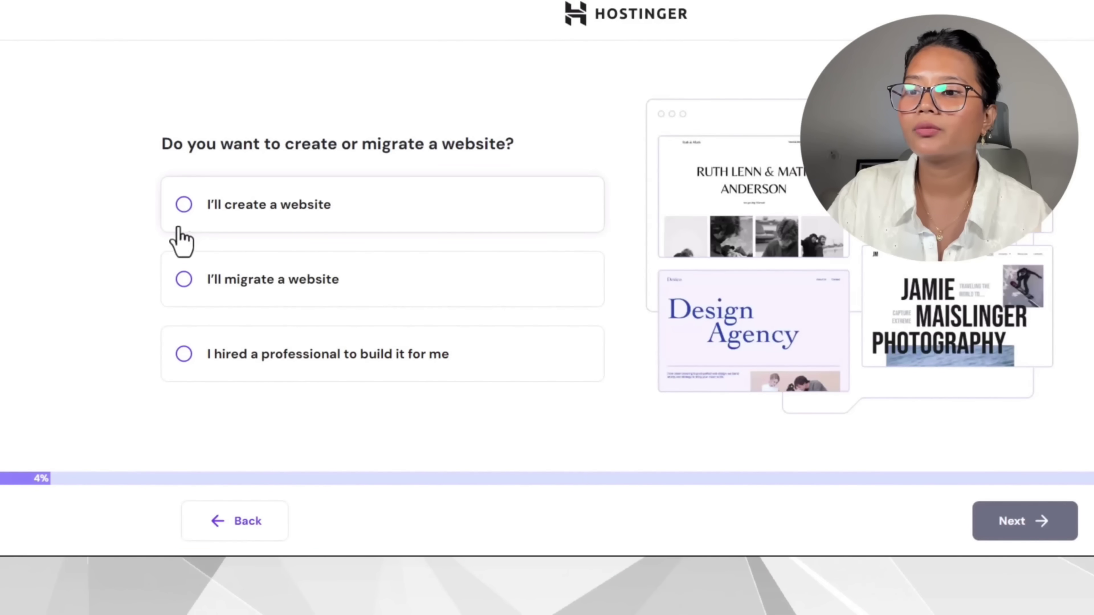
left_click(200, 201)
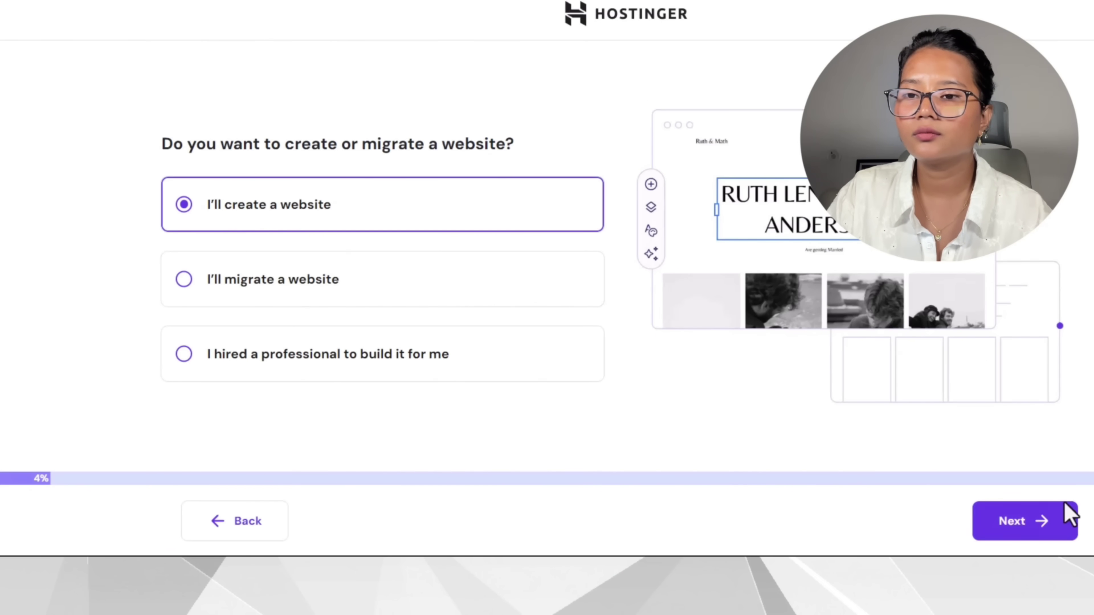
left_click(1043, 531)
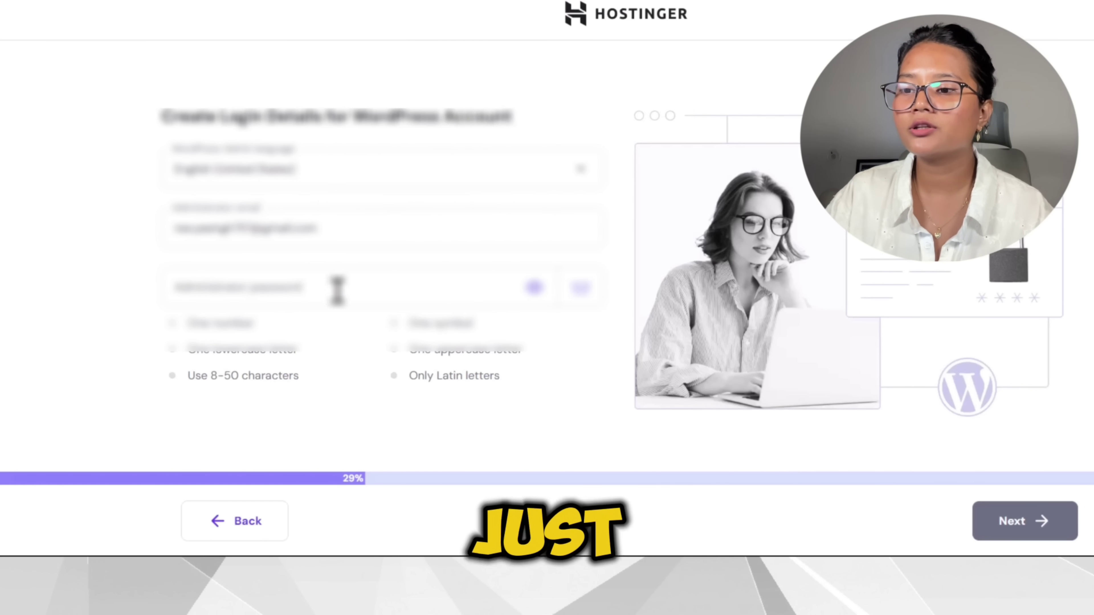
Enter the administrator password for the WordPress account, continue, and dismiss the browser's password-saving popup.
left_click(304, 285)
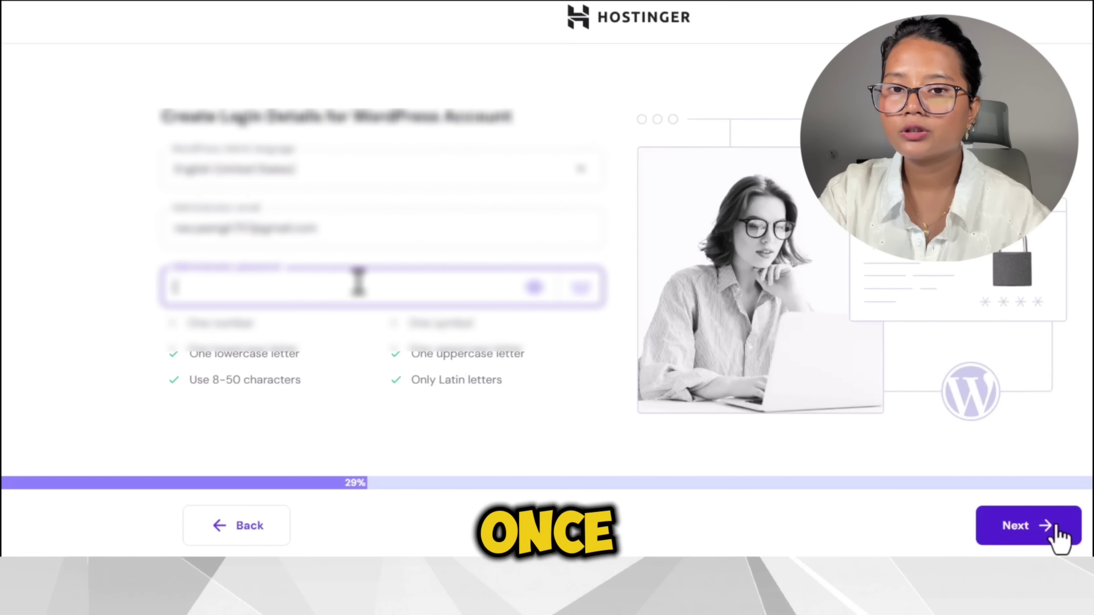
left_click(1051, 528)
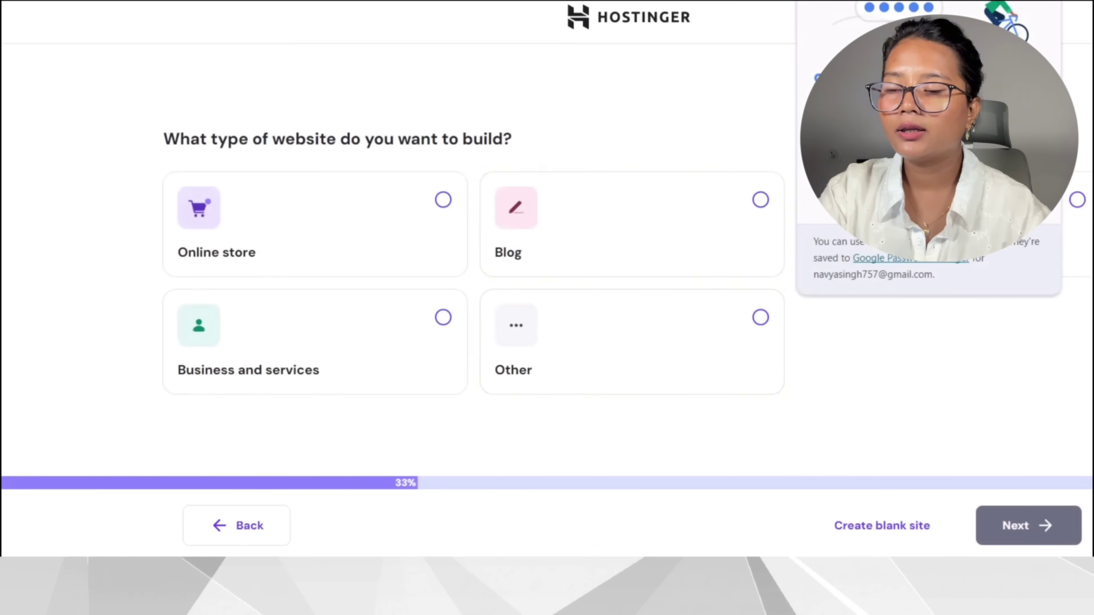
left_click(1040, 4)
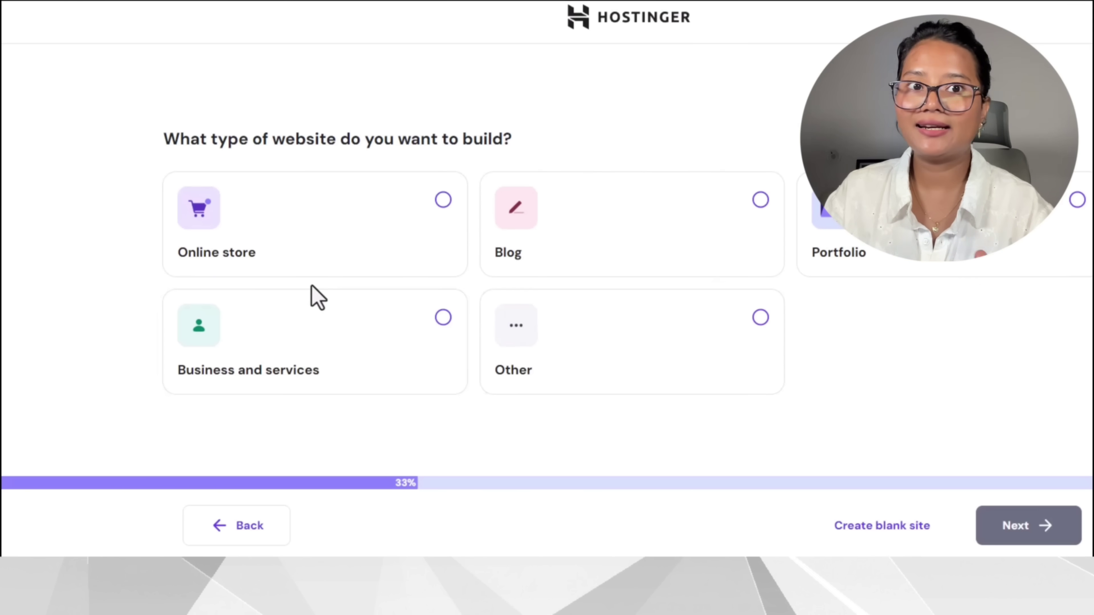
Set the website type to Online store and select the "Party Wears" pre-built website from the templates.
left_click(446, 202)
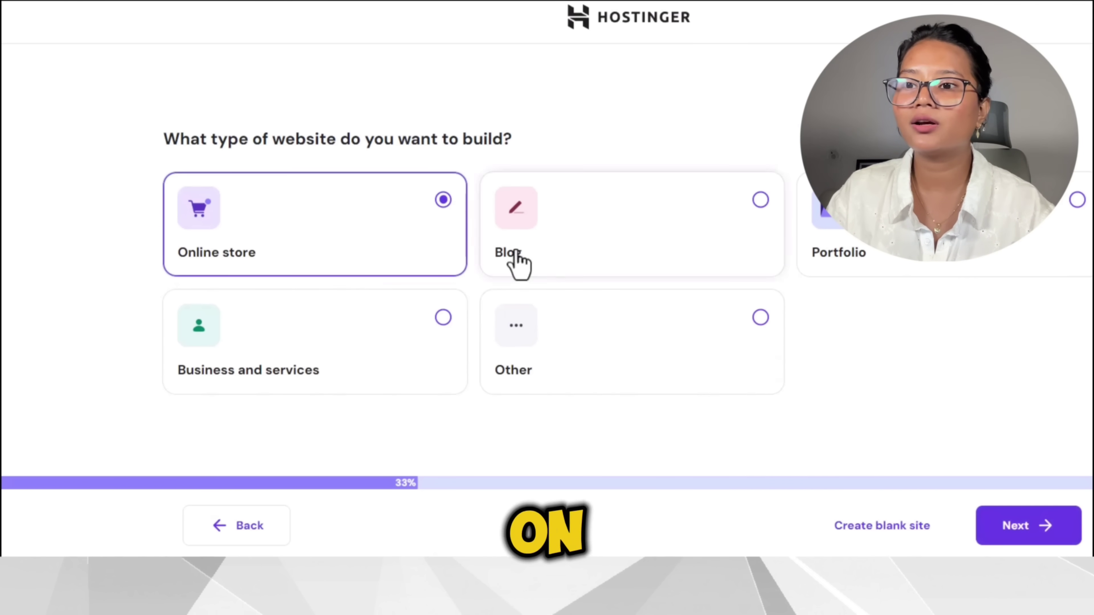
left_click(1024, 530)
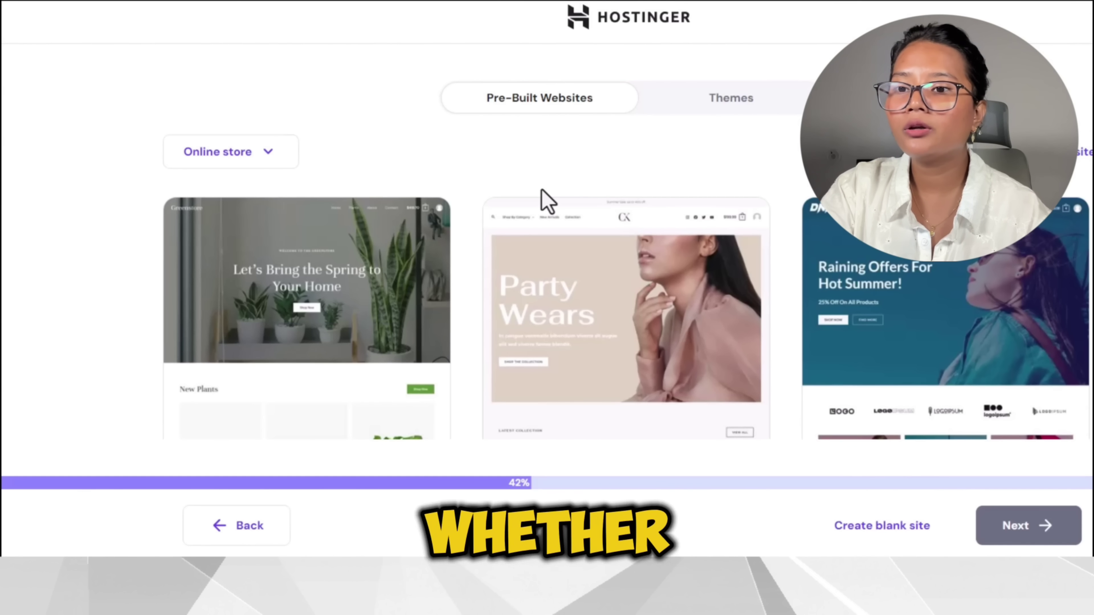
mouse_move(668, 211)
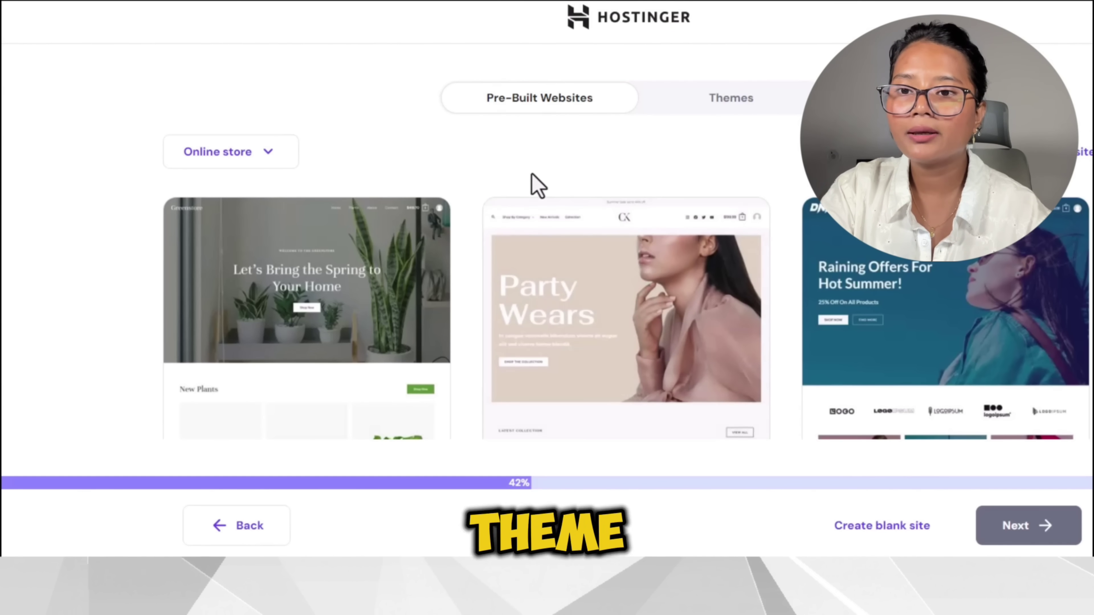
mouse_move(611, 211)
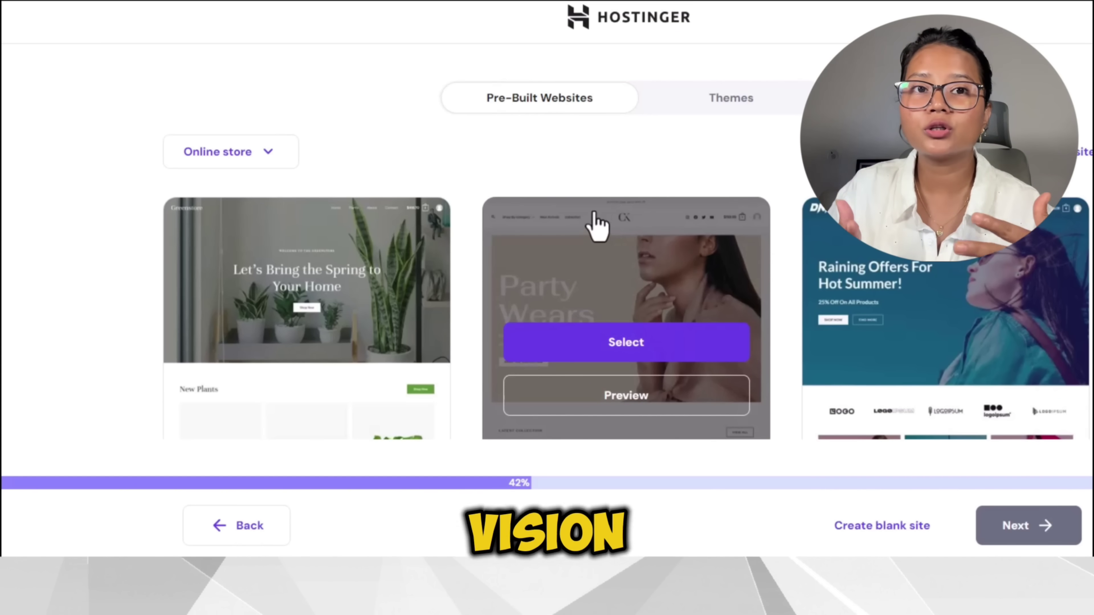
scroll(691, 301, "down", 10)
scroll(689, 300, "down", 10)
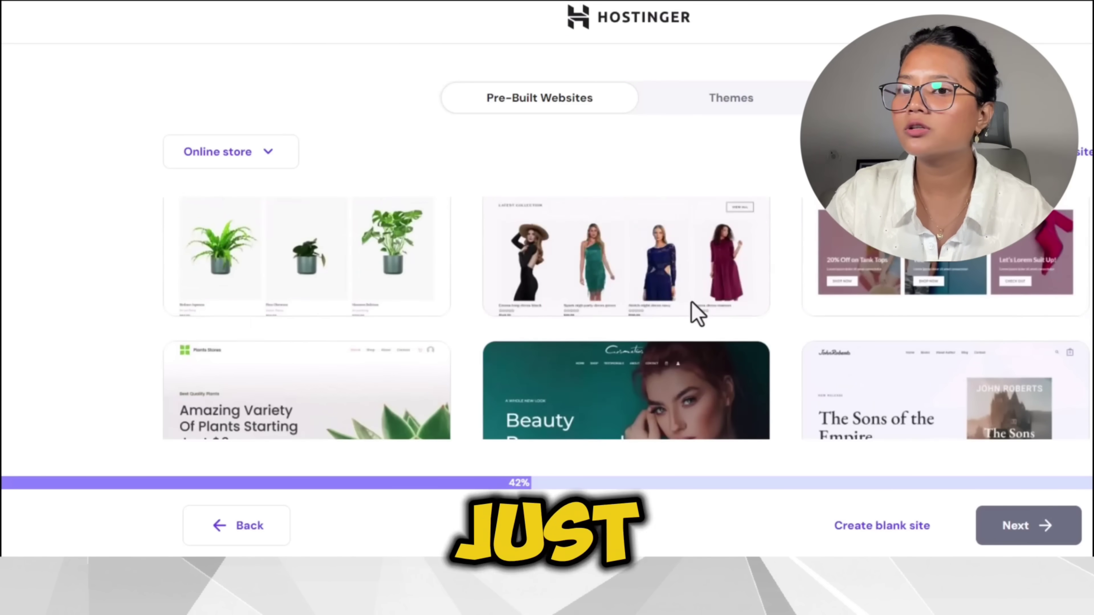
scroll(695, 315, "down", 10)
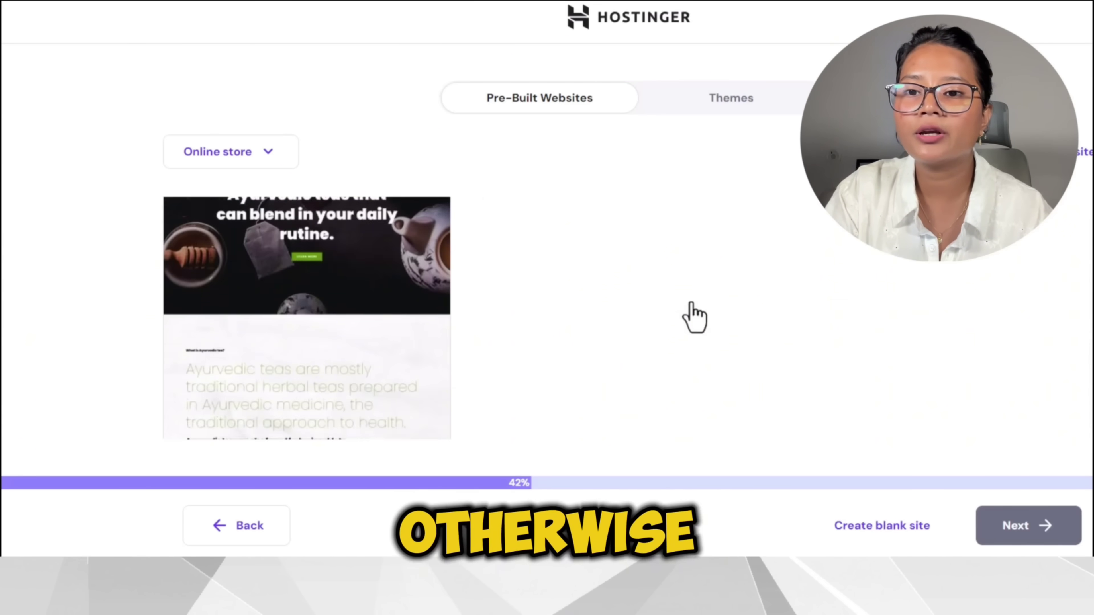
scroll(691, 313, "up", 10)
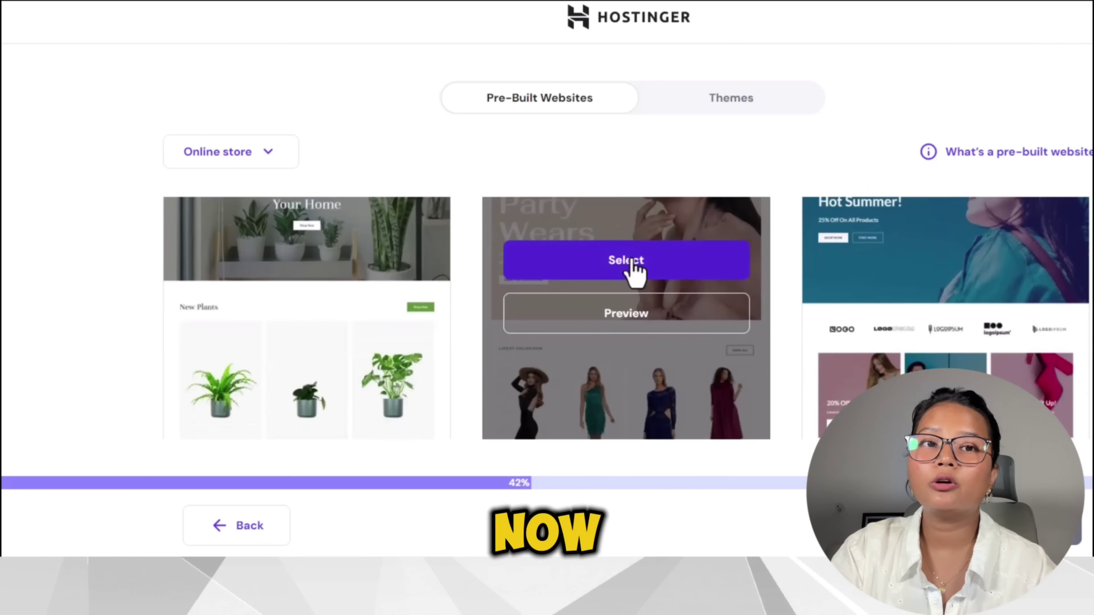
left_click(629, 265)
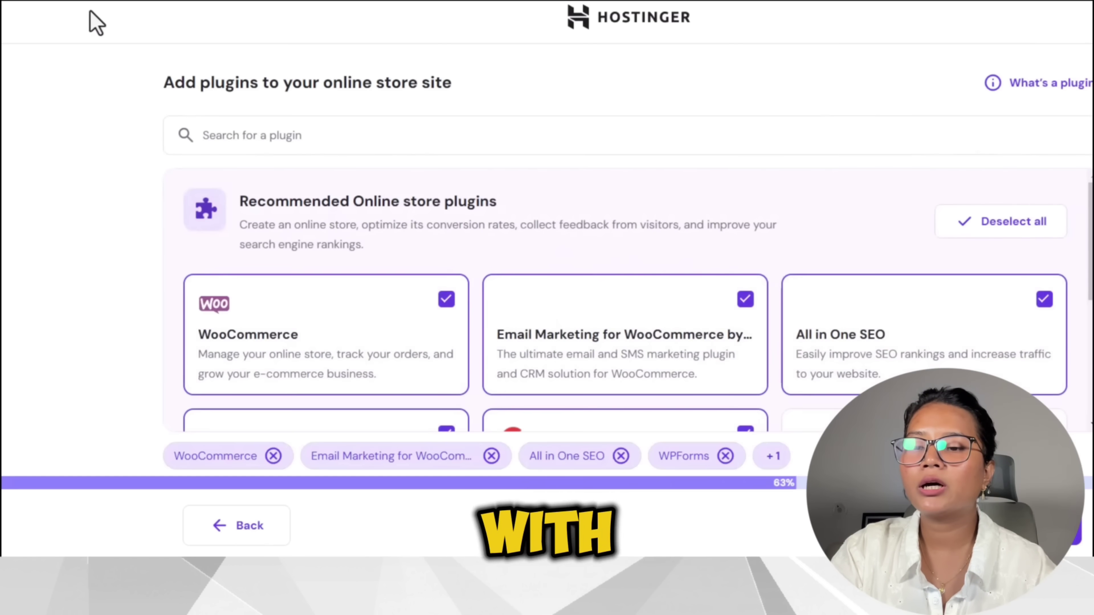
Leave the onboarding without saving progress and start claiming the free domain.
left_click(65, 2)
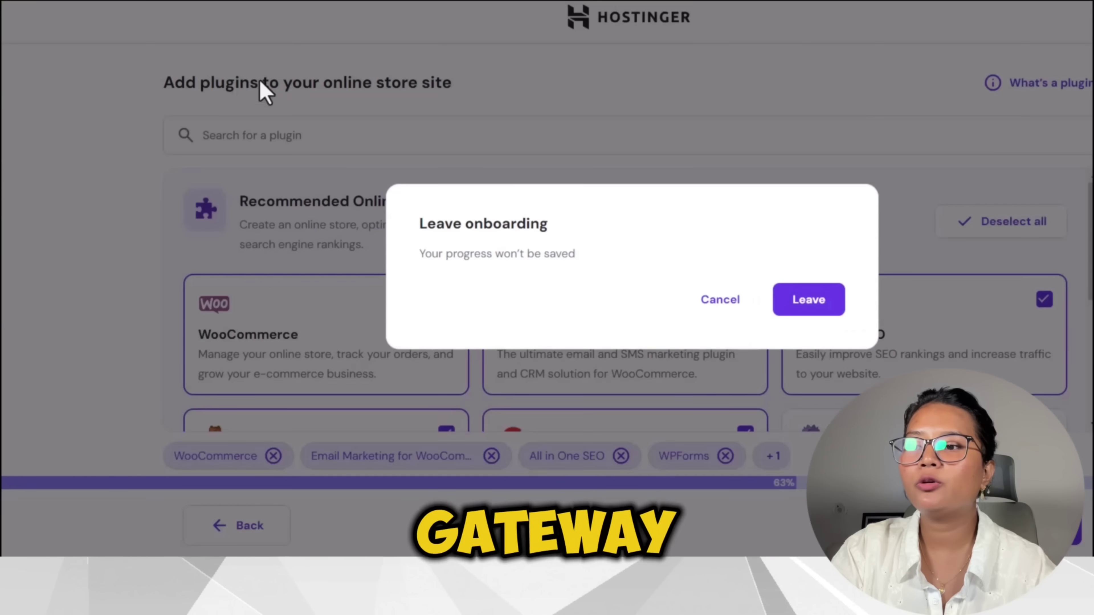
left_click(811, 313)
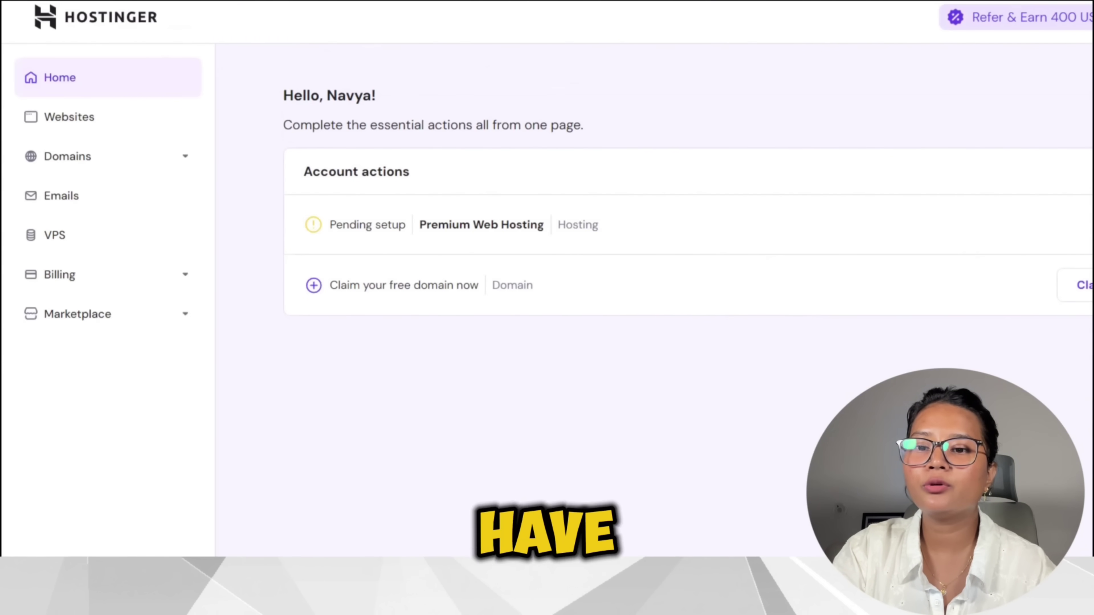
left_click(1077, 285)
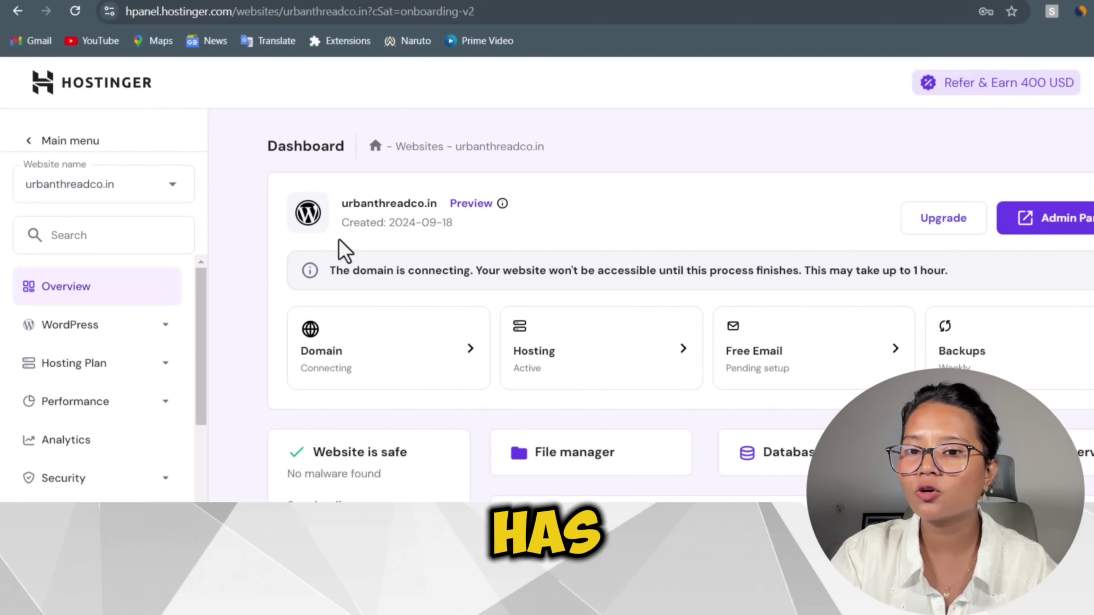
Open the hosting resources usage details for urbanthreadco.in and review disk and inode usage.
scroll(604, 335, "down", 5)
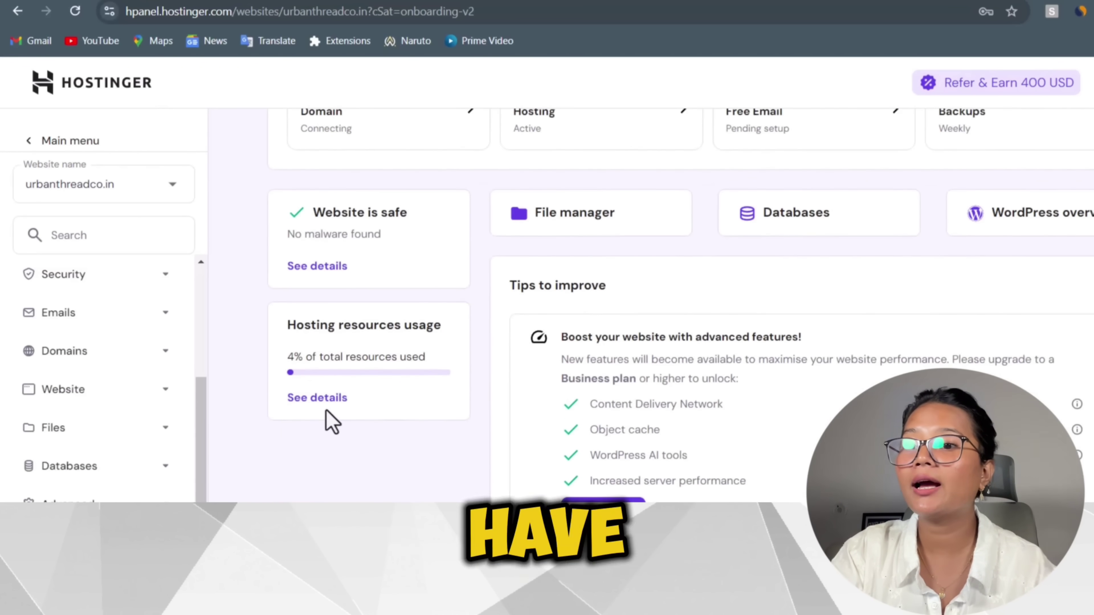
left_click(332, 397)
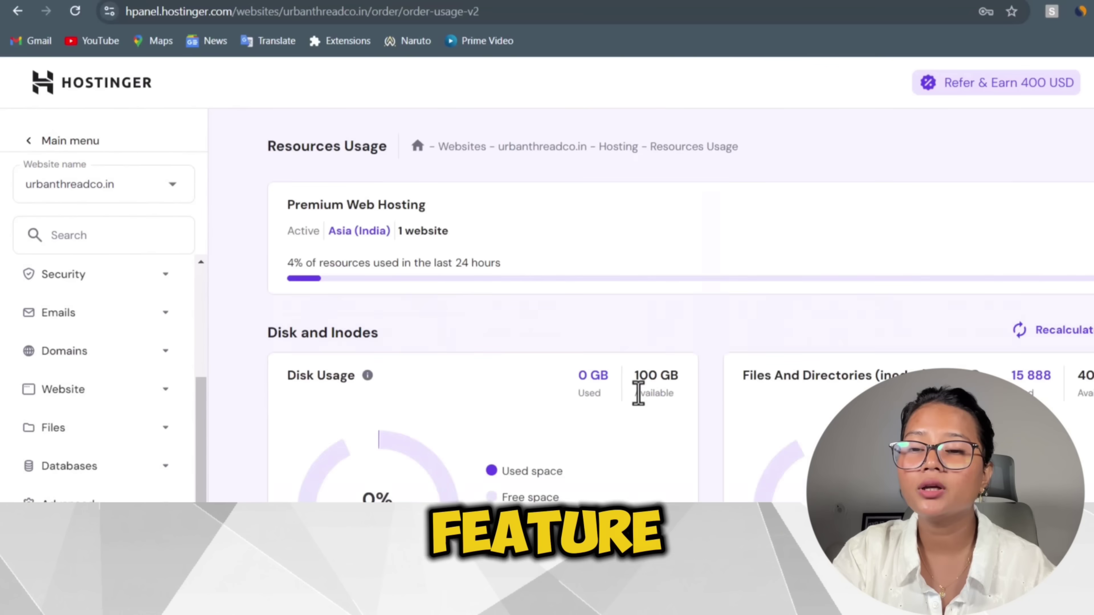
scroll(642, 401, "down", 5)
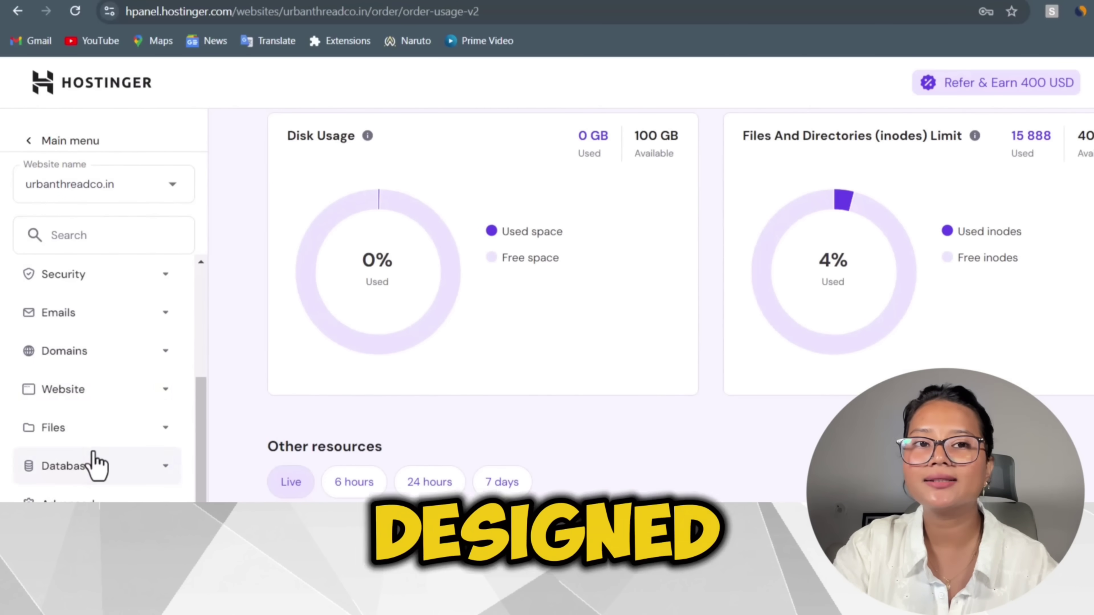
Expand the Databases and Advanced sections of the website's management options and look through their entries.
scroll(146, 477, "down", 3)
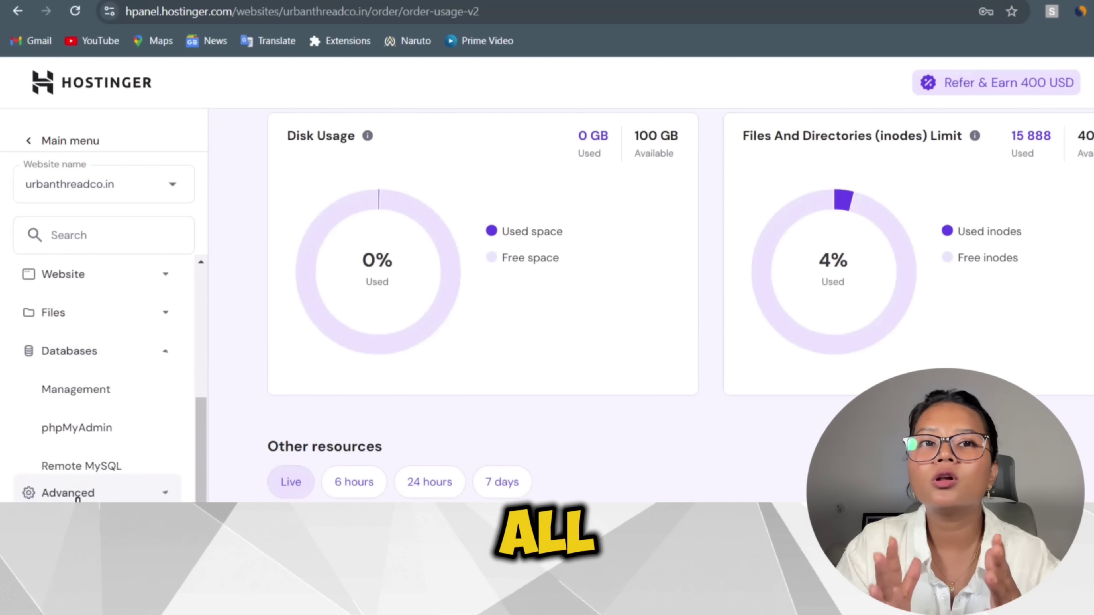
left_click(147, 503)
scroll(115, 458, "down", 5)
scroll(116, 460, "up", 2)
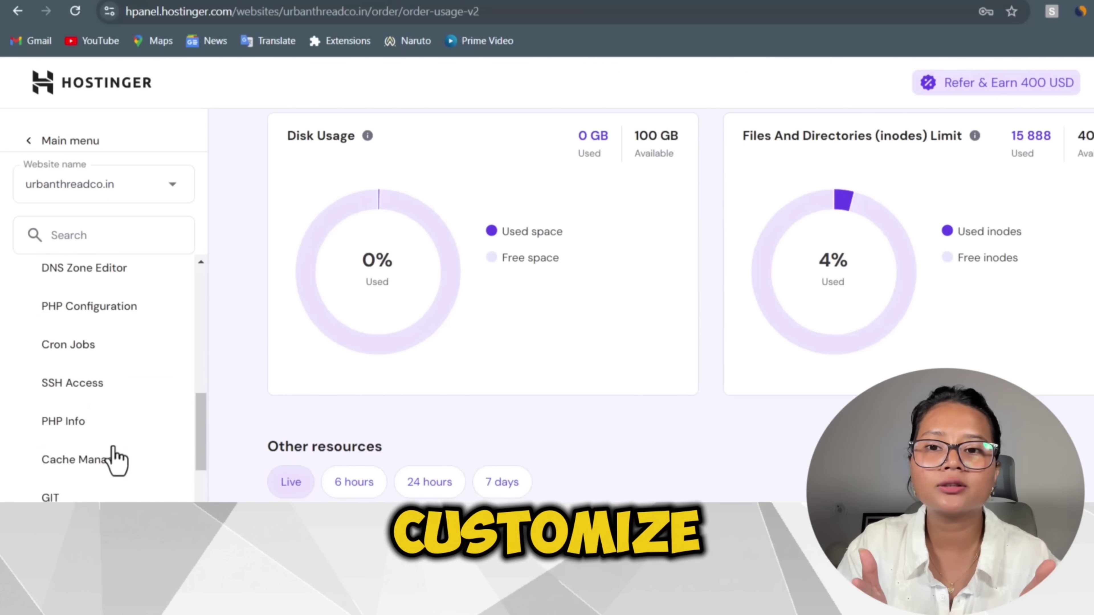
scroll(114, 435, "down", 4)
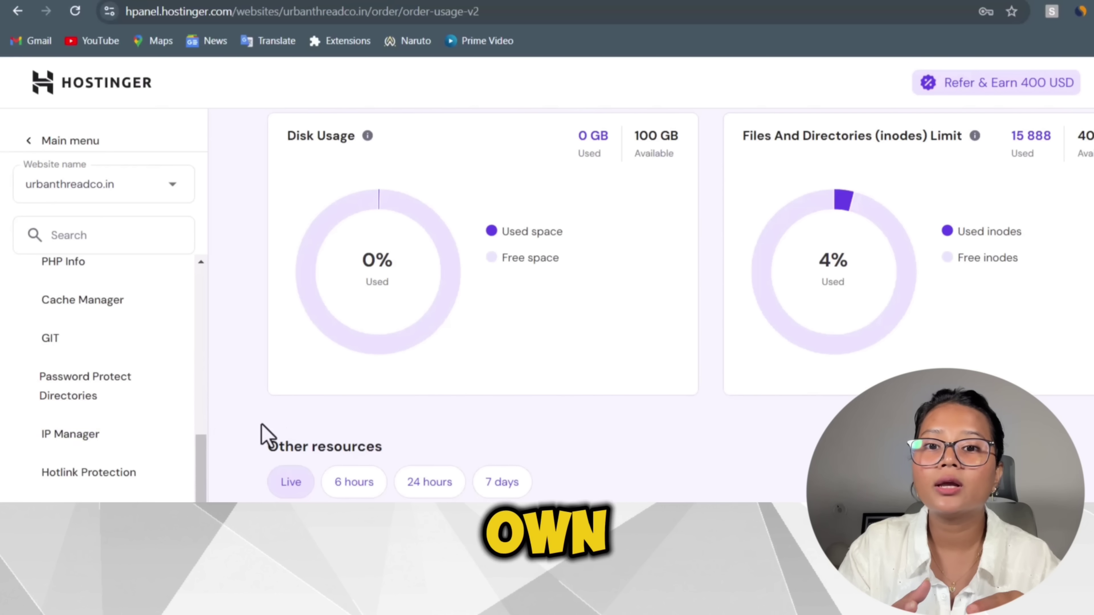
scroll(97, 445, "down", 2)
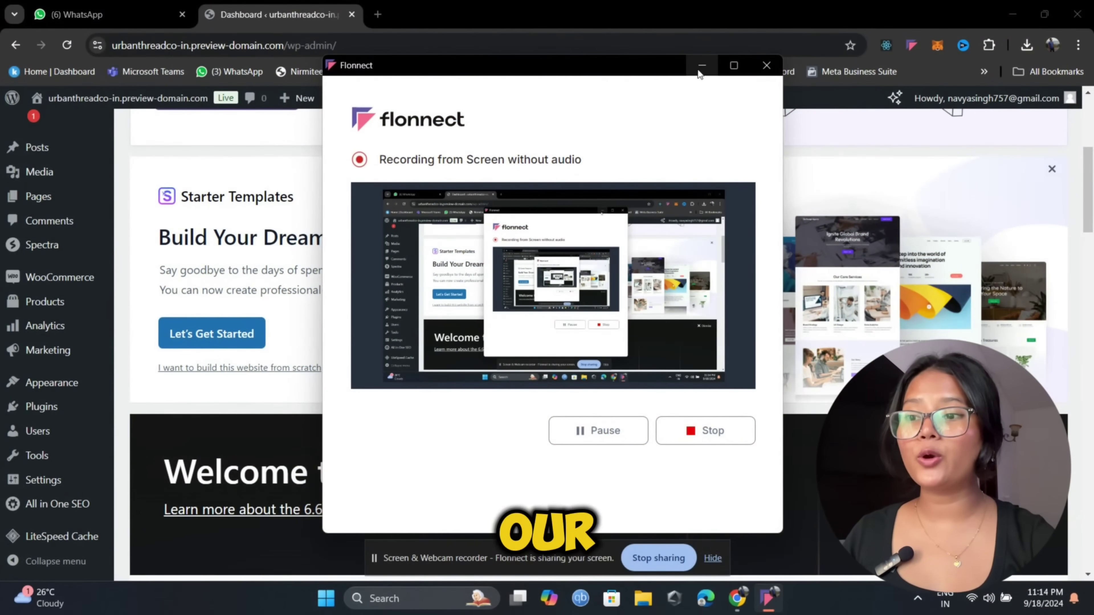
Minimize the Flonnect recorder, open the site's home page in a new tab, and hide the screen-sharing bar.
left_click(701, 68)
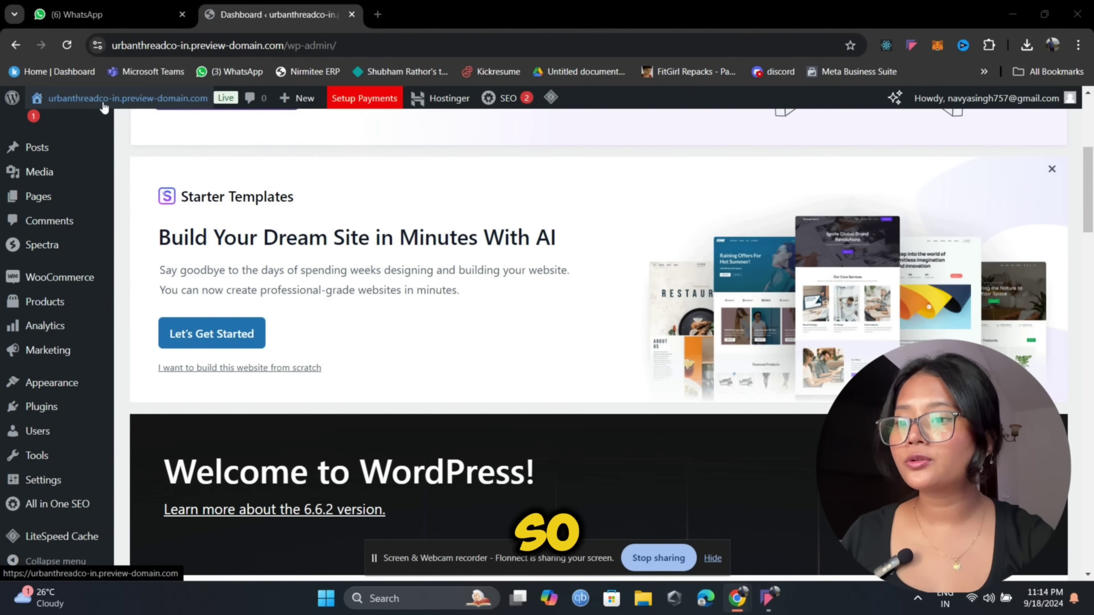
left_click(95, 122)
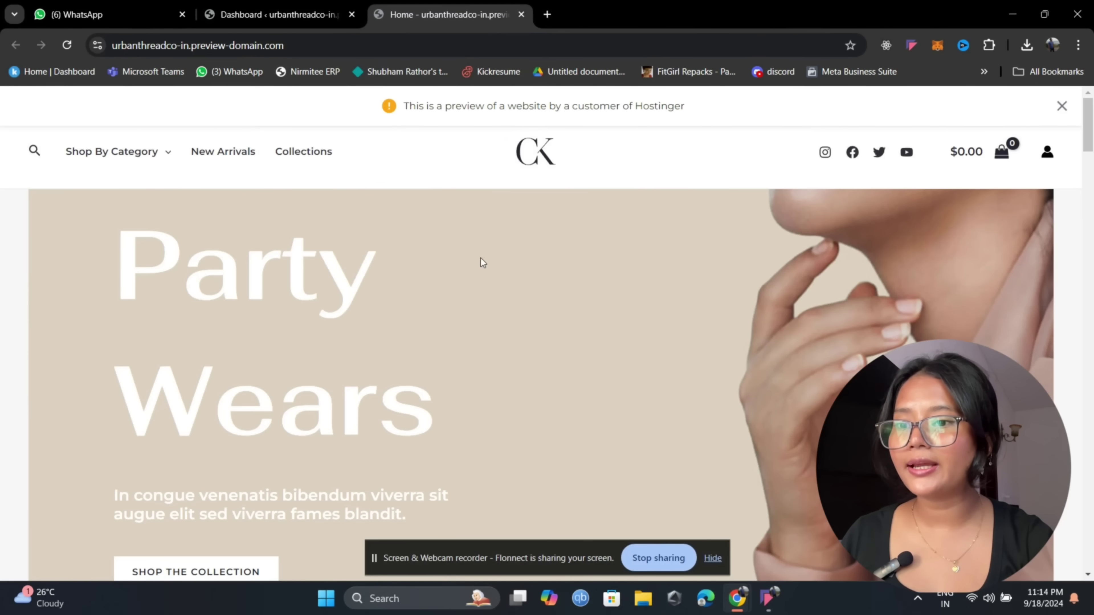
left_click(715, 565)
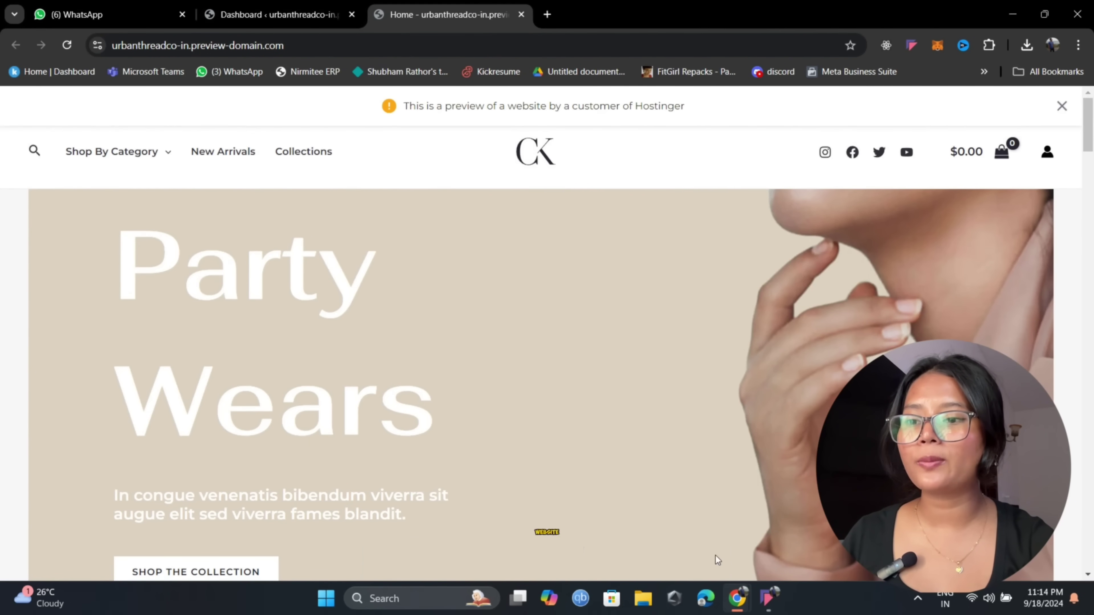
Return to the WordPress dashboard, visit the store's Shop page, and dismiss the Hostinger preview notice.
left_click(268, 19)
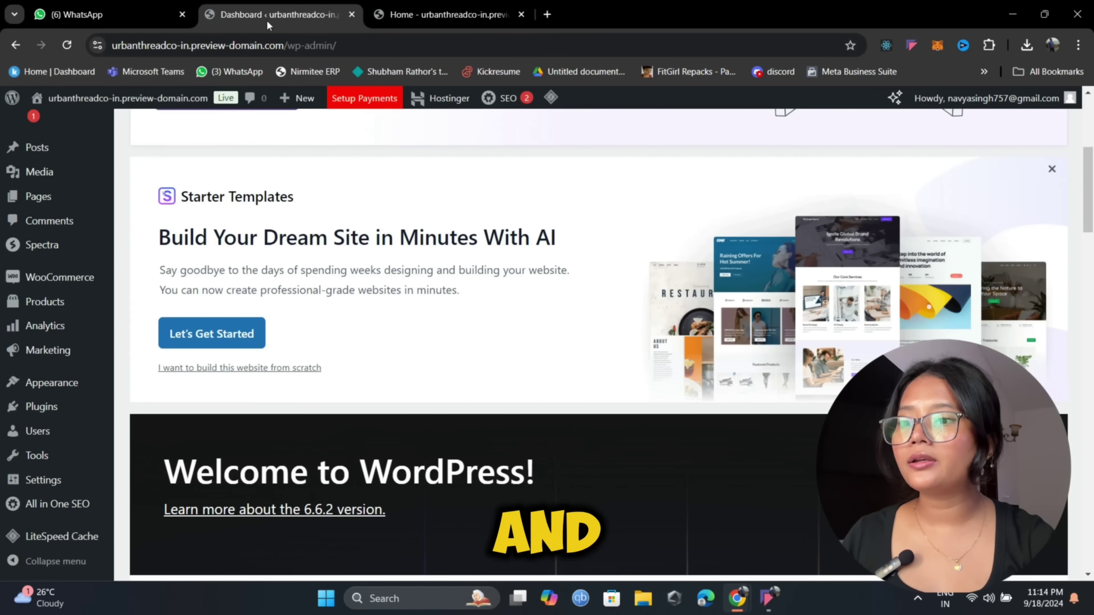
mouse_move(110, 111)
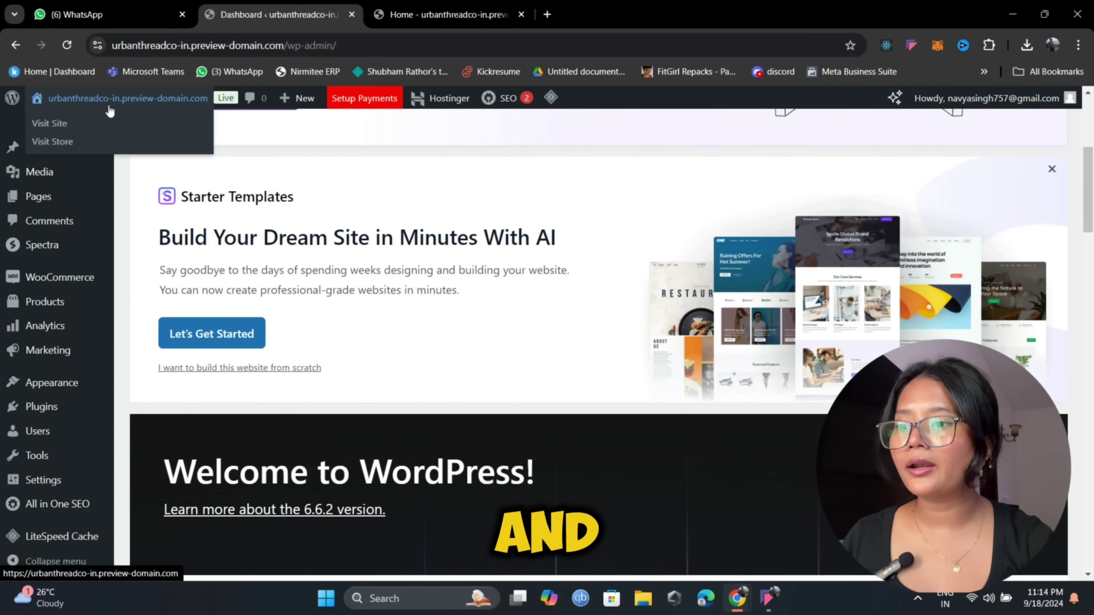
left_click(97, 140)
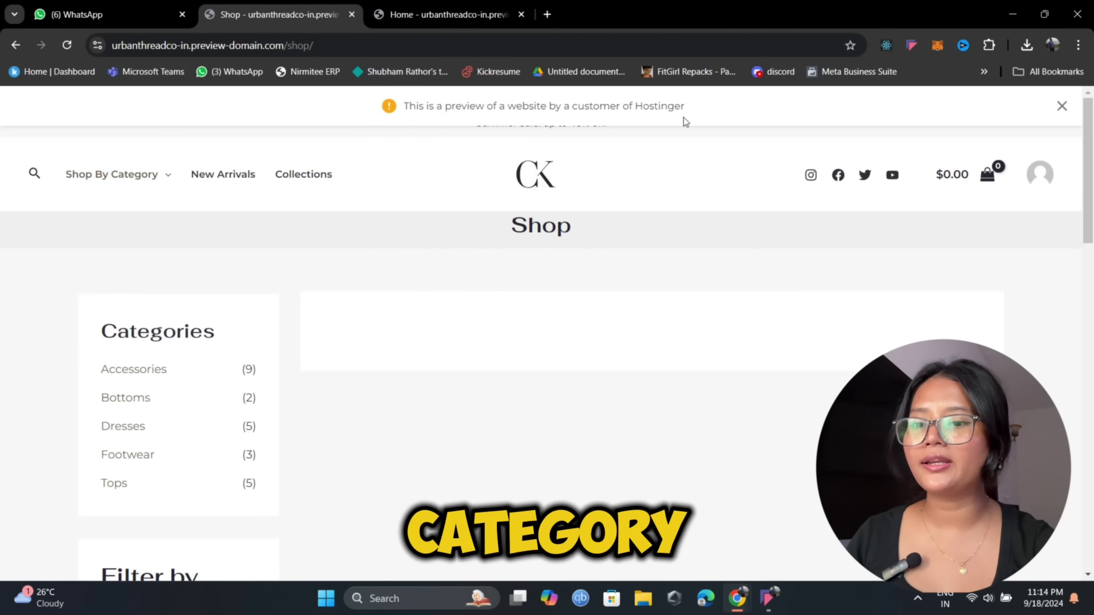
left_click(1063, 108)
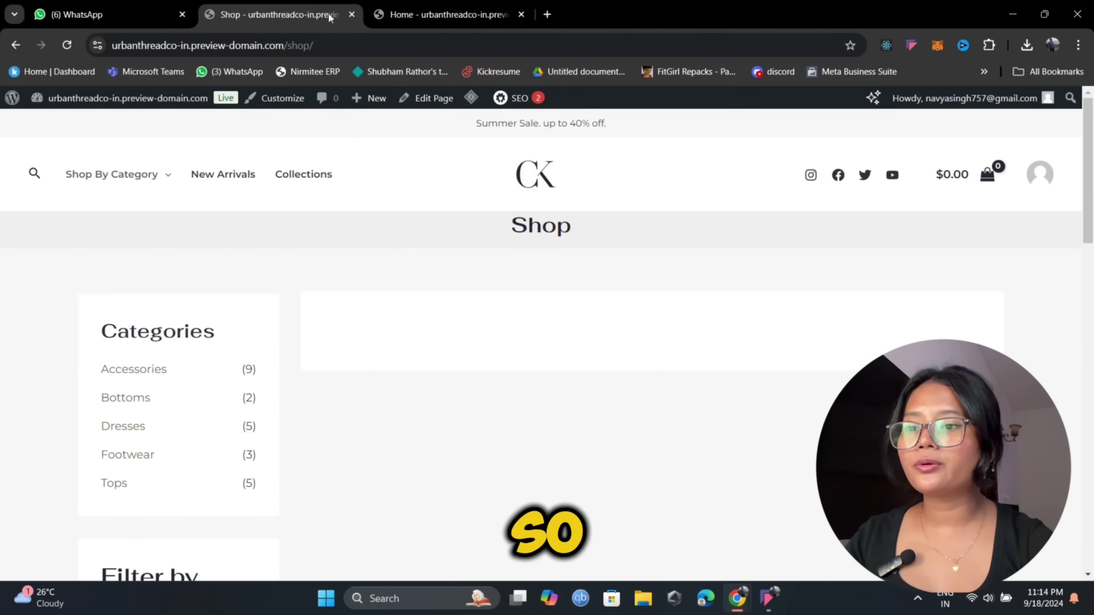
Switch to the site's home page tab and dismiss its Hostinger preview notice.
key("ctrl+Tab")
left_click(1062, 108)
mouse_move(163, 137)
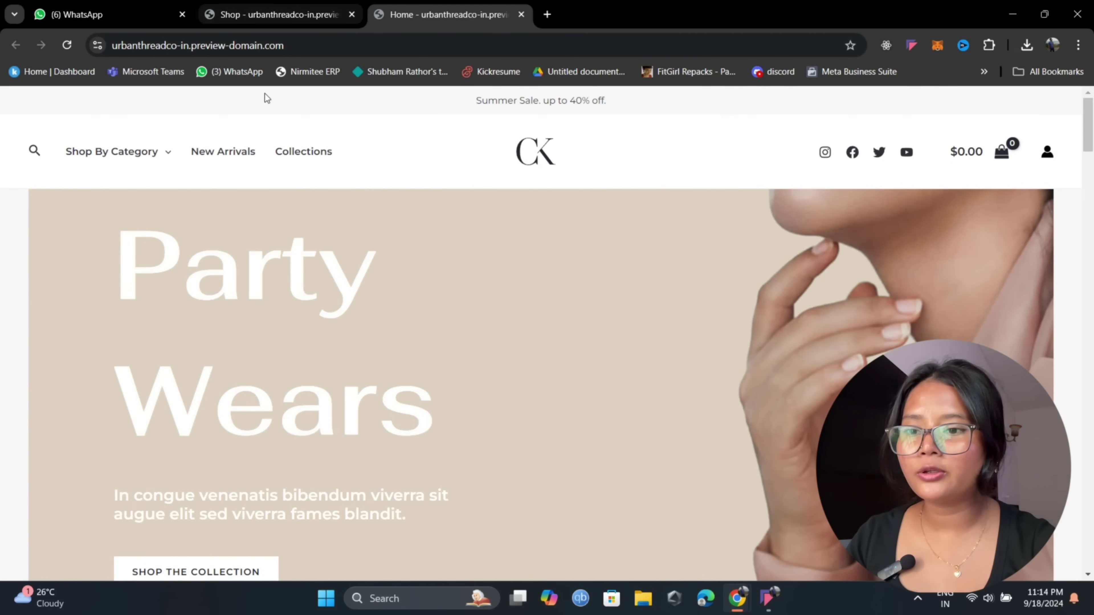
scroll(362, 452, "down", 7)
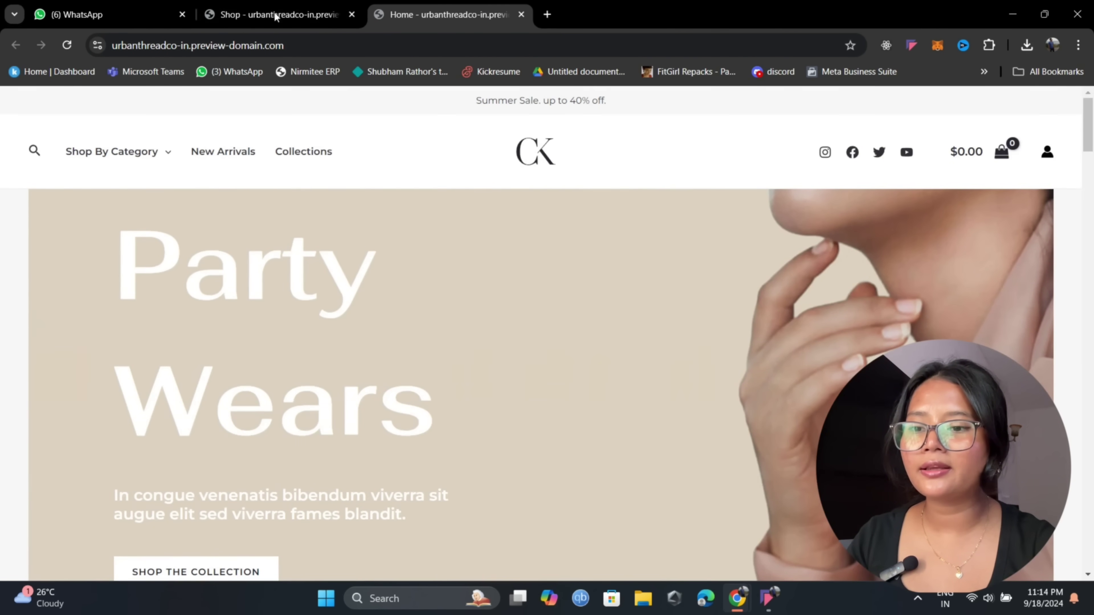
Start customizing the site from its Shop page and open the site title and logo settings in the Header Builder.
left_click(276, 15)
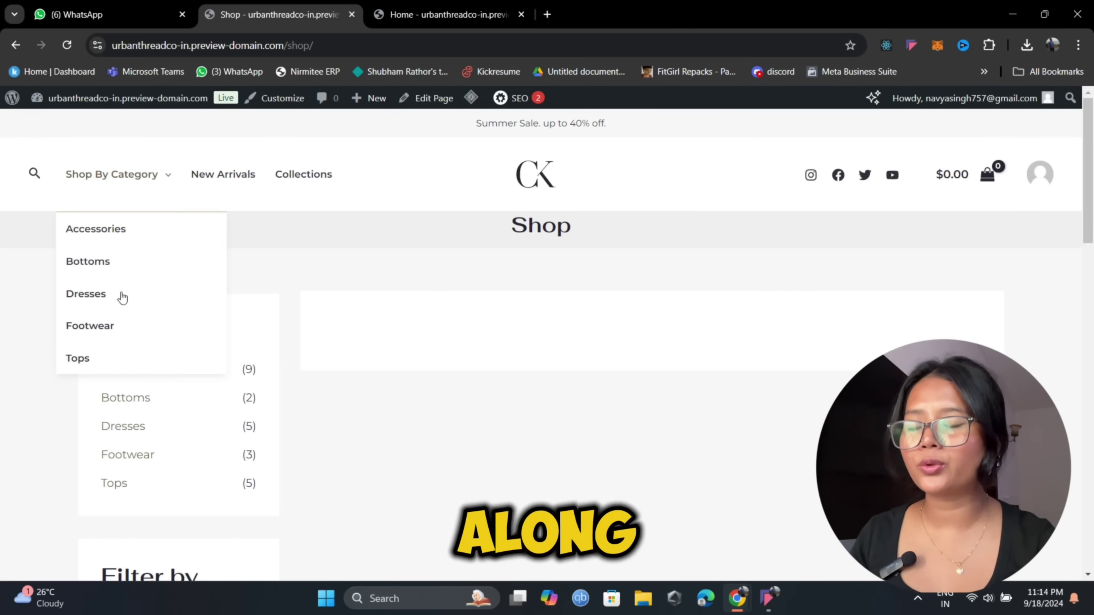
scroll(266, 353, "down", 2)
left_click(282, 97)
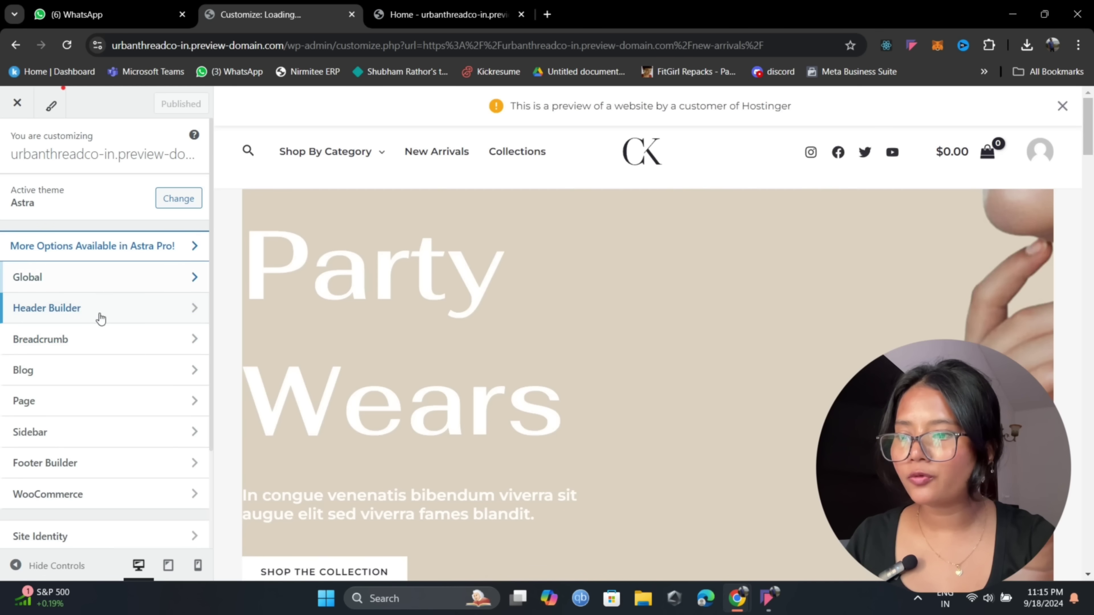
left_click(102, 322)
left_click(101, 314)
left_click(41, 296)
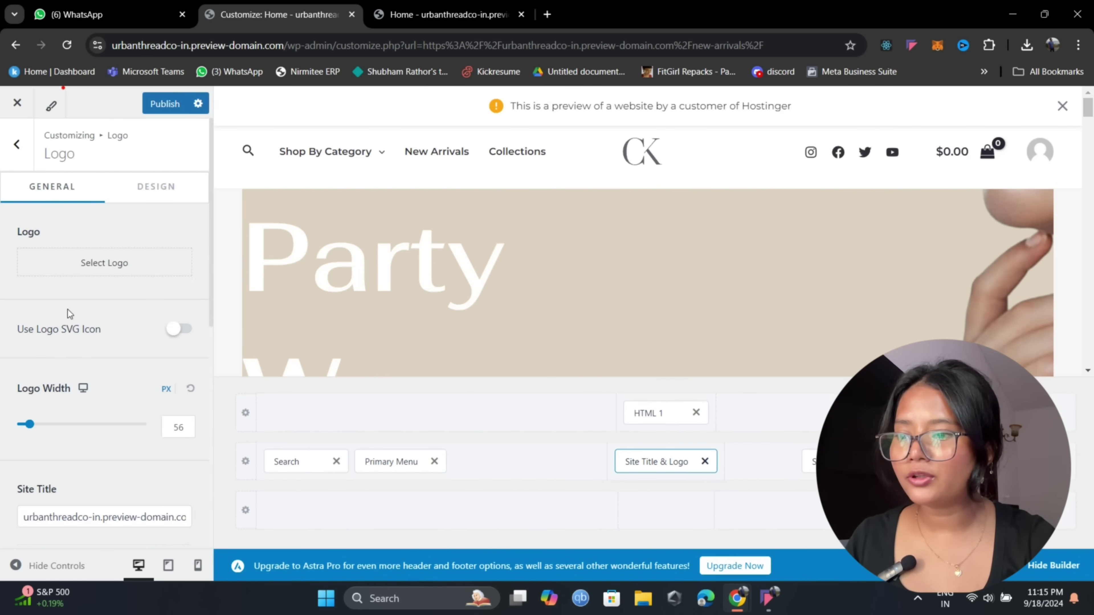
Upload "WhatsApp Image 2024-09-18 at 9.25.32 PM" as the header logo, extending the crop area to the image's full width.
left_click(107, 263)
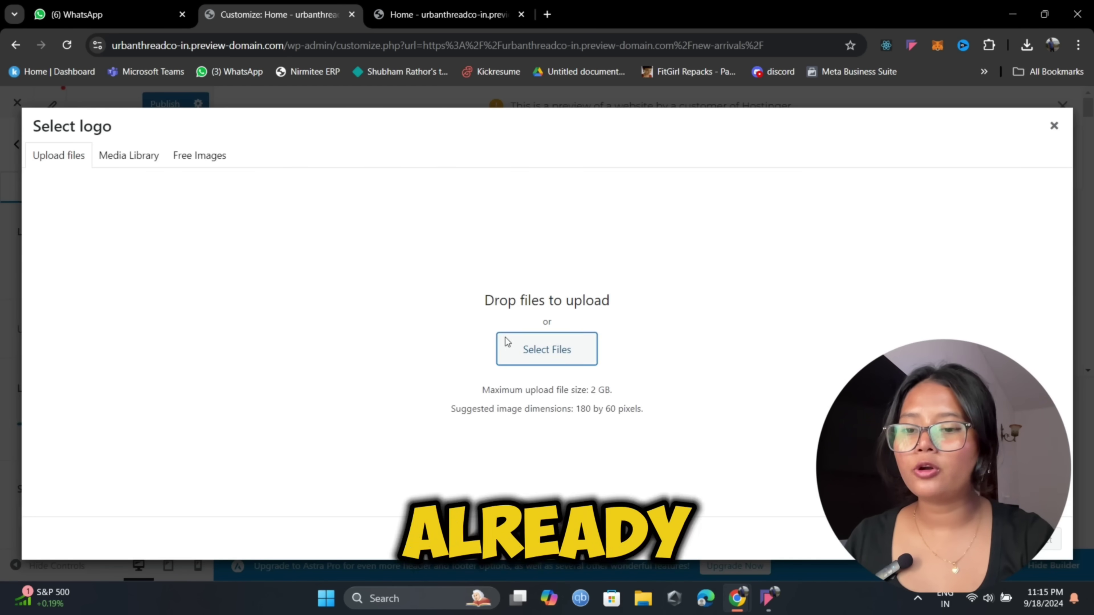
left_click(508, 342)
left_click(224, 126)
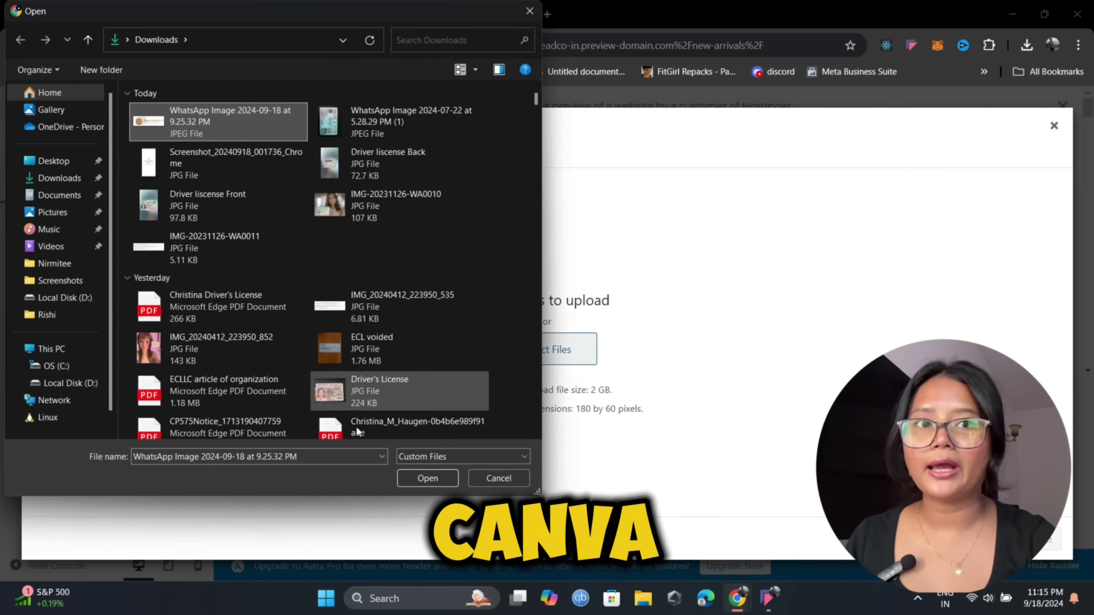
key("Return")
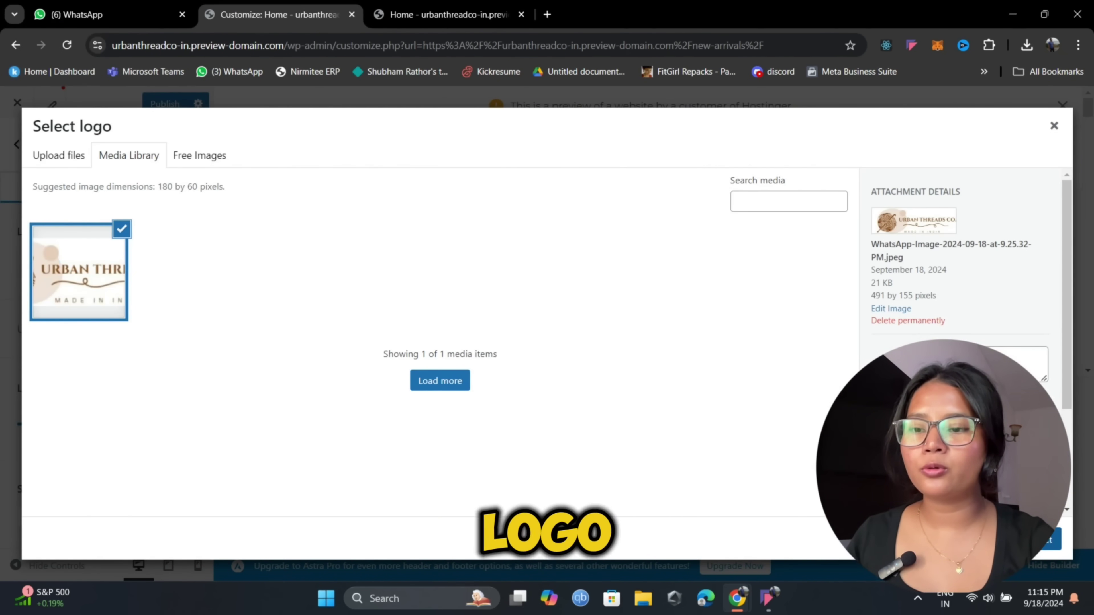
left_click(1052, 540)
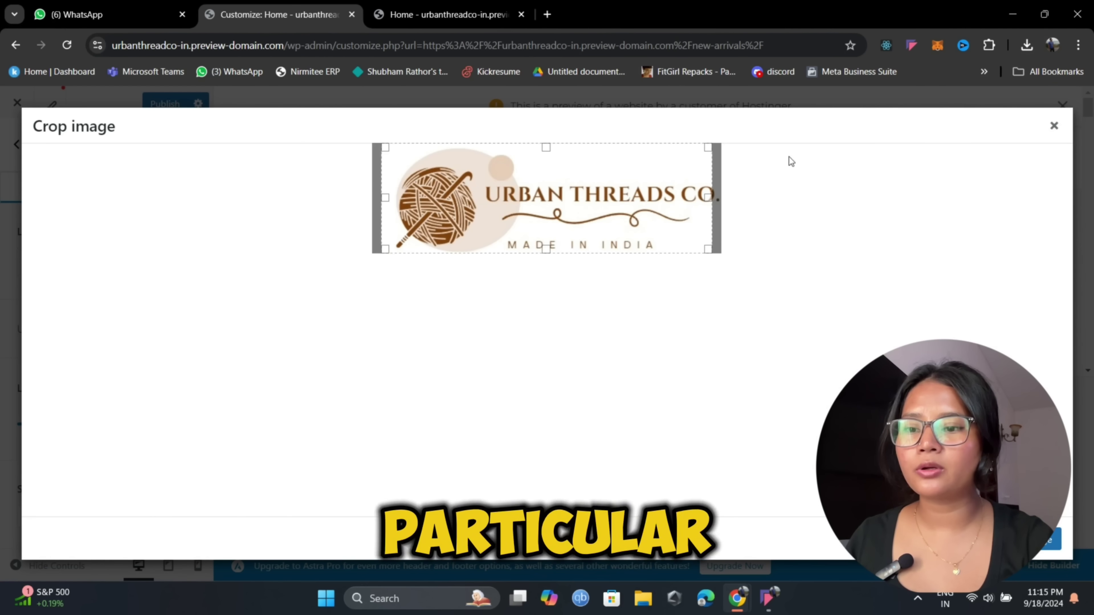
left_click_drag(711, 198, 757, 198)
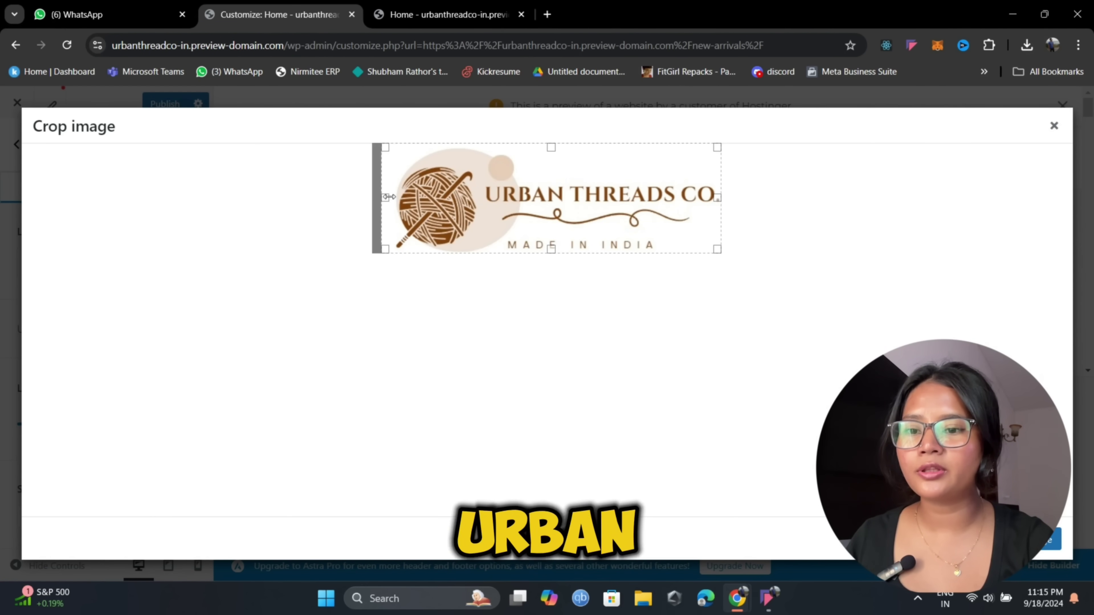
left_click_drag(386, 198, 312, 200)
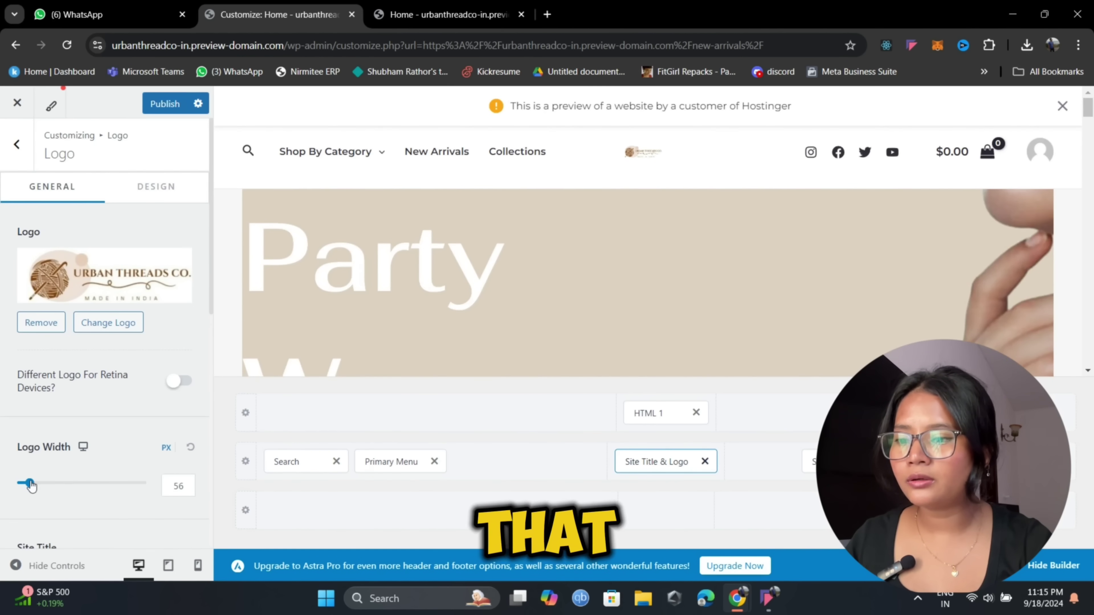
Set the header logo's width to 162 px and the site title to "Urban Threads co.".
left_click_drag(30, 486, 55, 486)
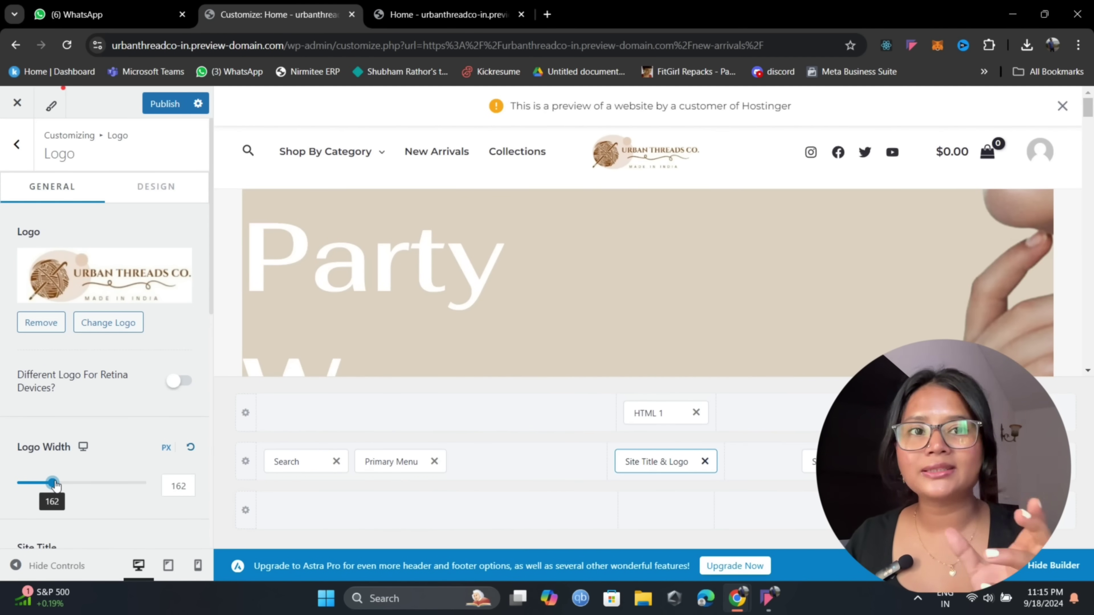
scroll(67, 307, "down", 6)
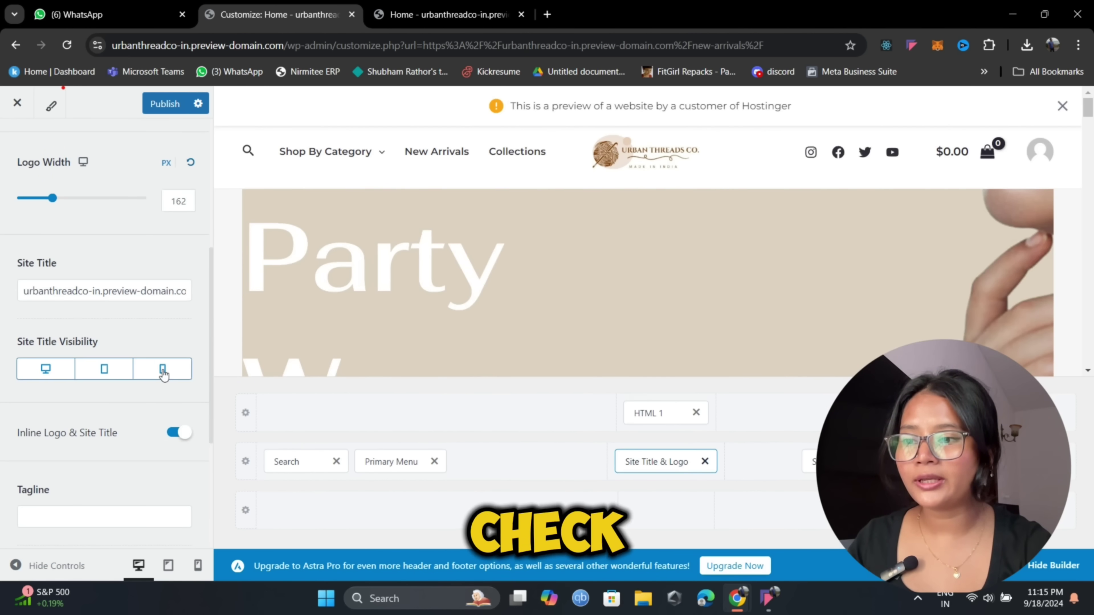
scroll(136, 408, "up", 3)
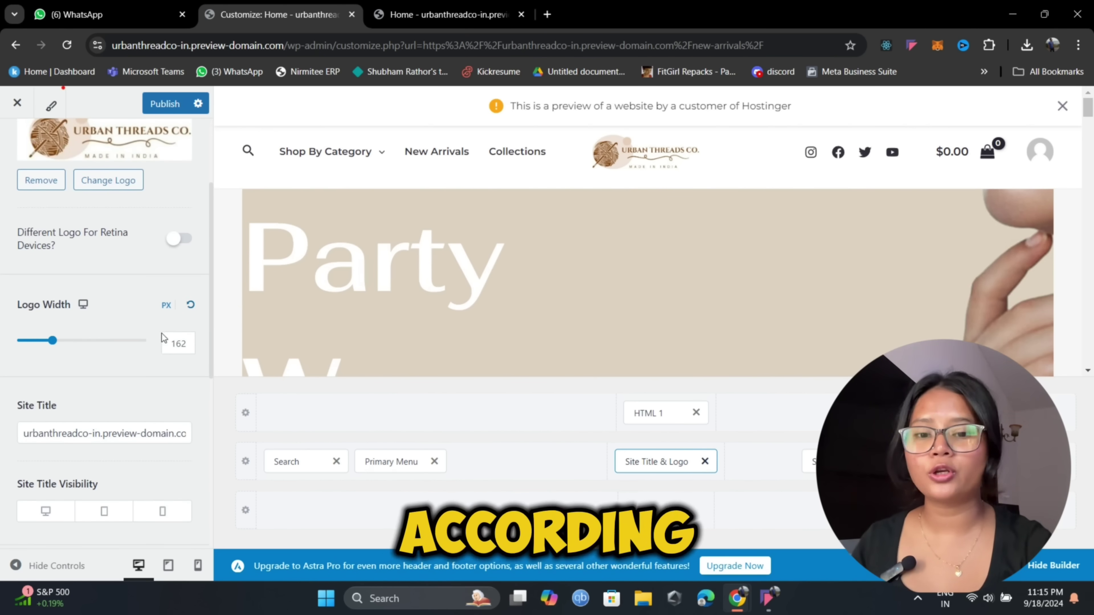
left_click(165, 441)
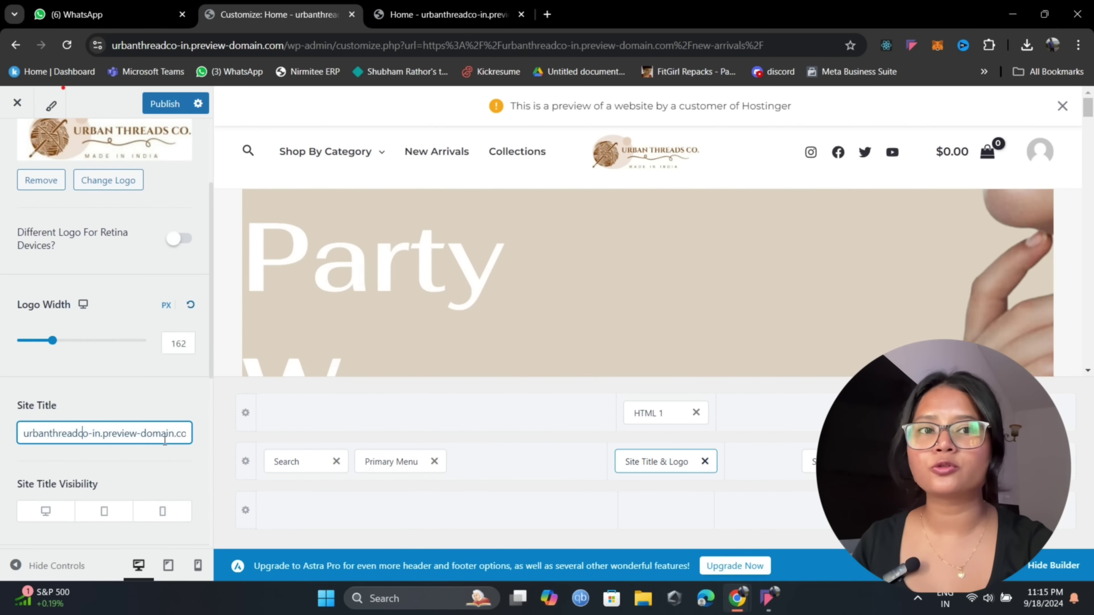
triple_click(183, 437)
key("BackSpace")
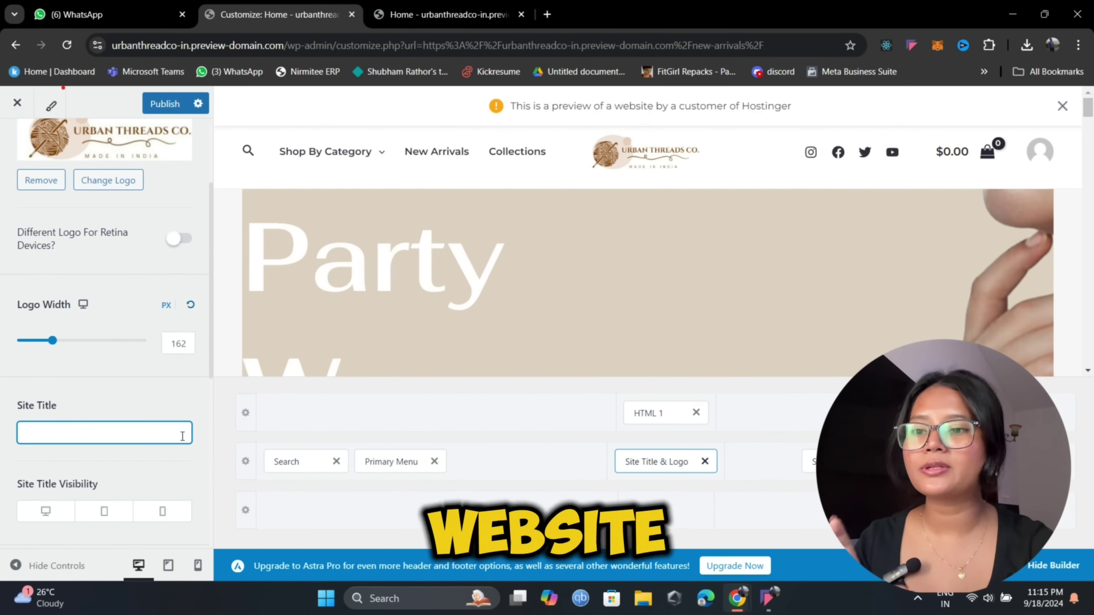
key("super+v")
key("Return")
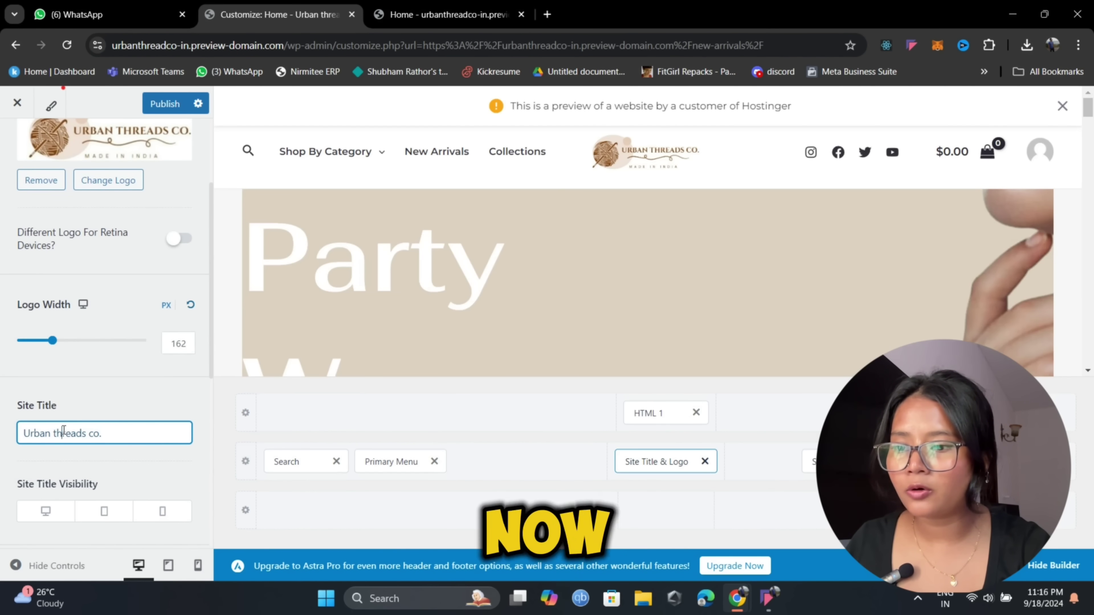
scroll(75, 411, "down", 6)
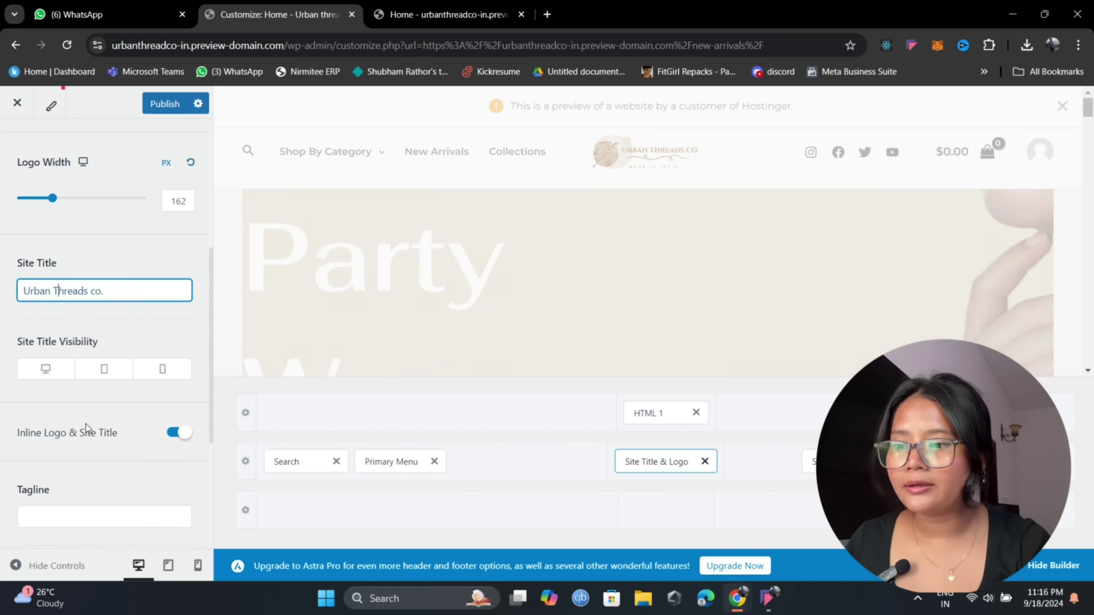
key("Escape")
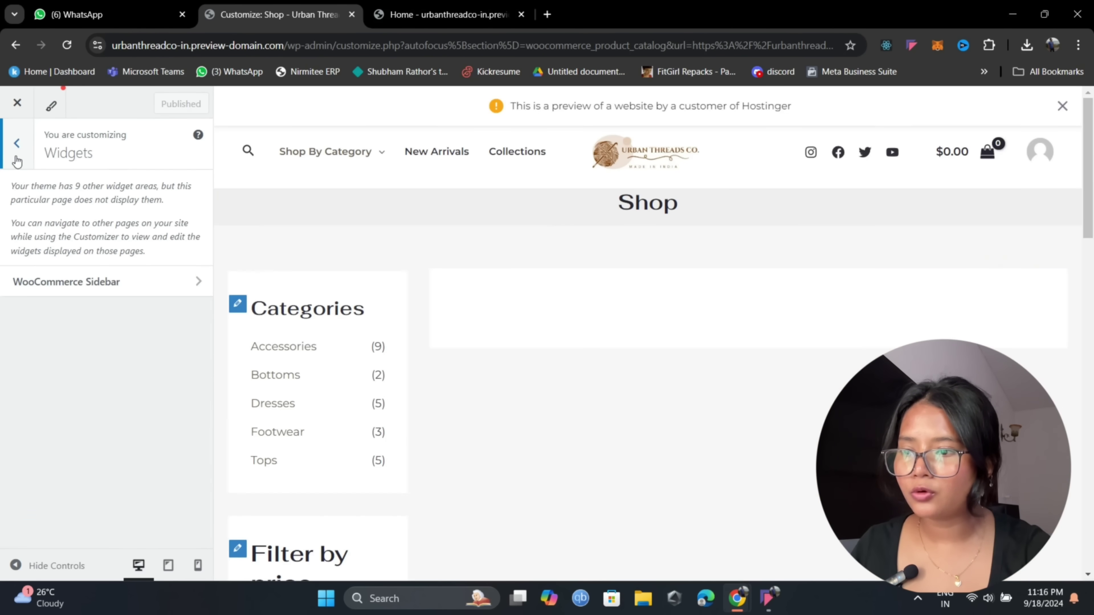
Leave the customizer's Widgets section and open its Menus section.
left_click(17, 159)
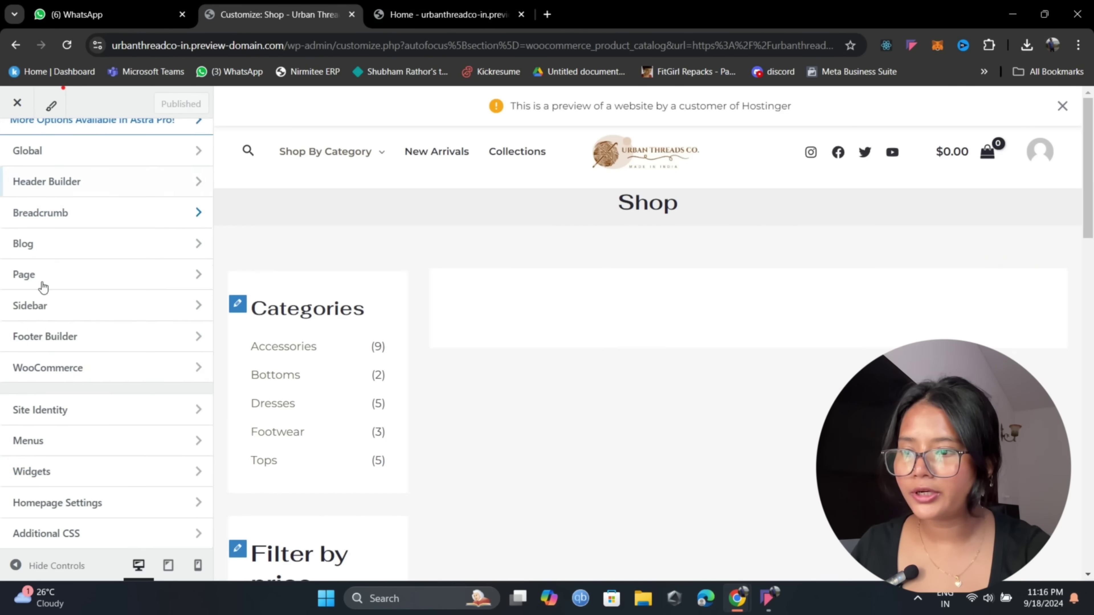
left_click(80, 448)
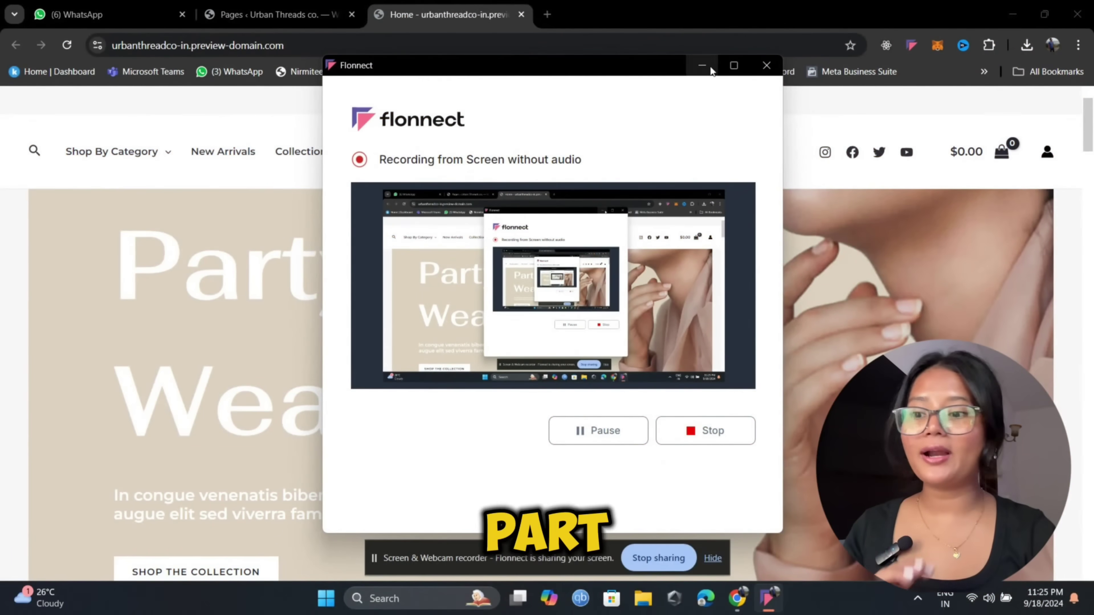
Minimize the Flonnect recorder, return to the WordPress dashboard, and open the Menus page to review the Footer - Discover menu.
left_click(711, 69)
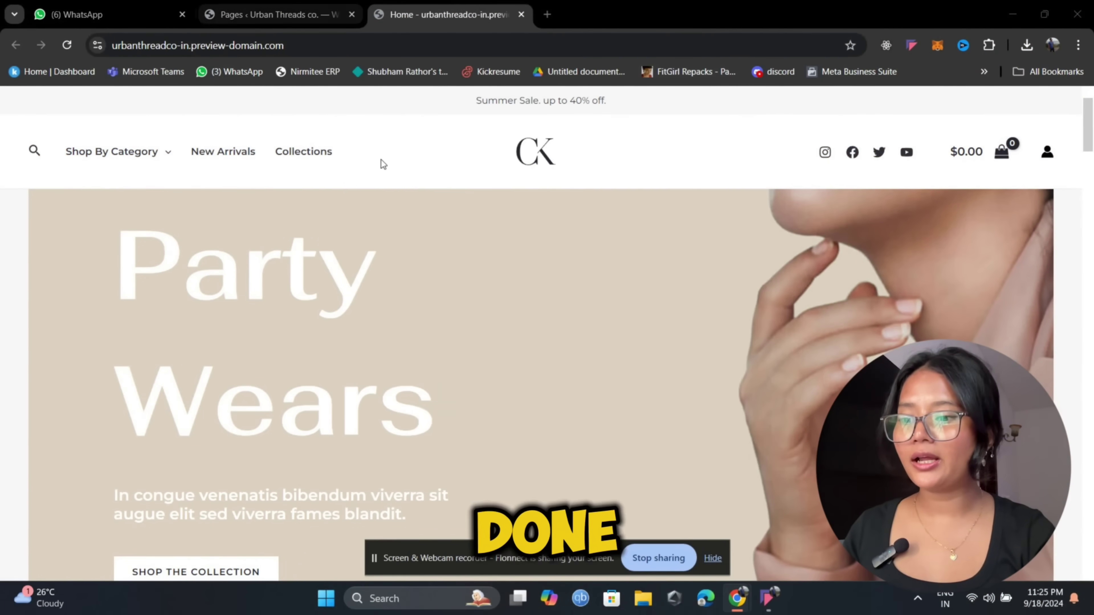
left_click(276, 14)
mouse_move(43, 436)
mouse_move(43, 388)
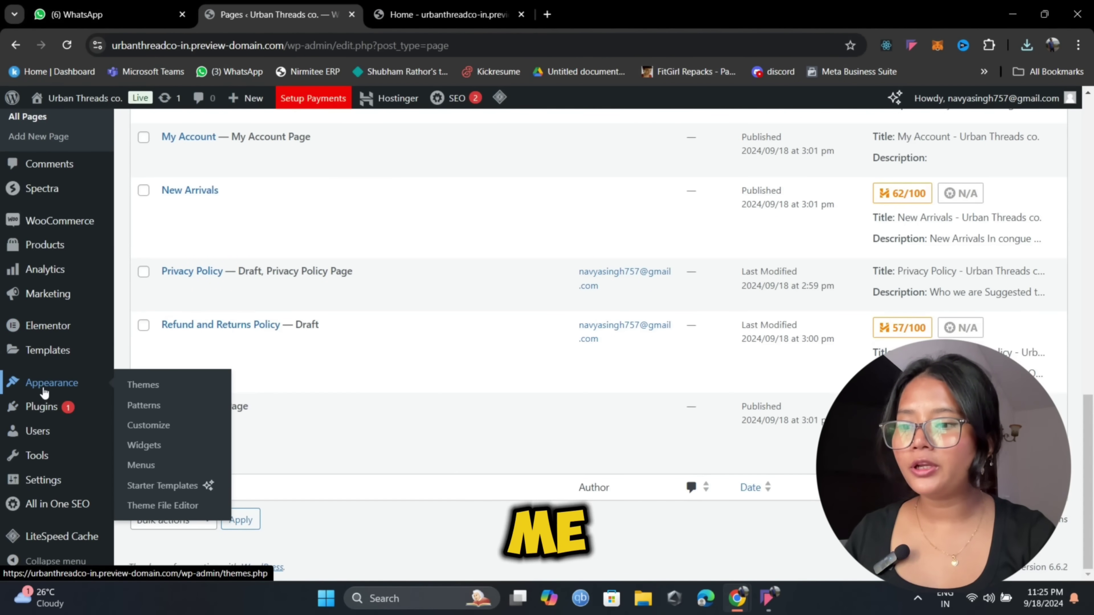
left_click(156, 461)
scroll(498, 402, "down", 9)
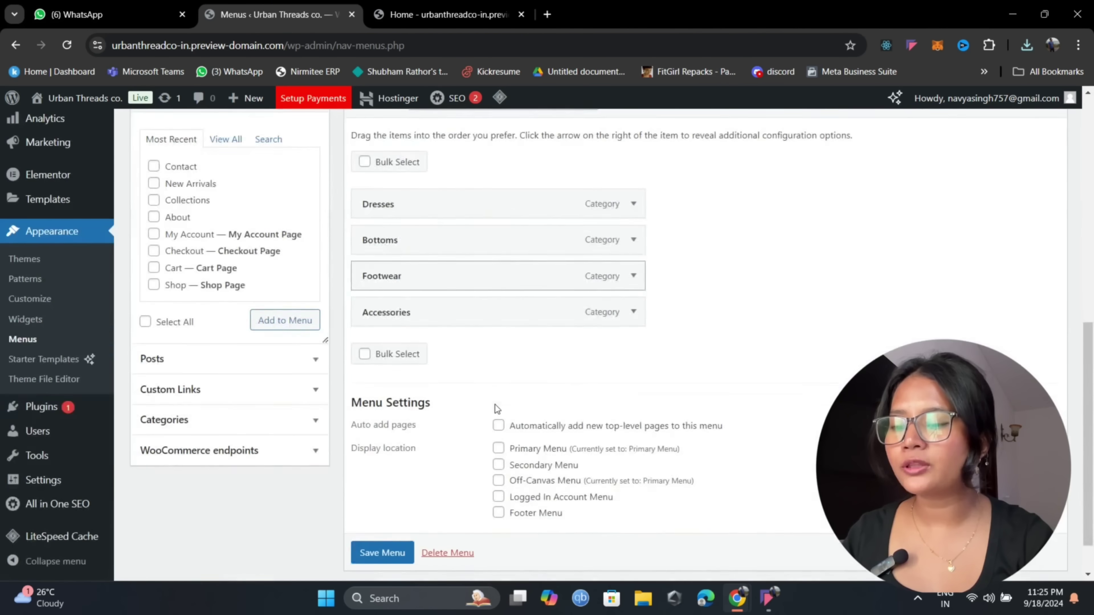
scroll(479, 391, "up", 4)
scroll(434, 420, "down", 1)
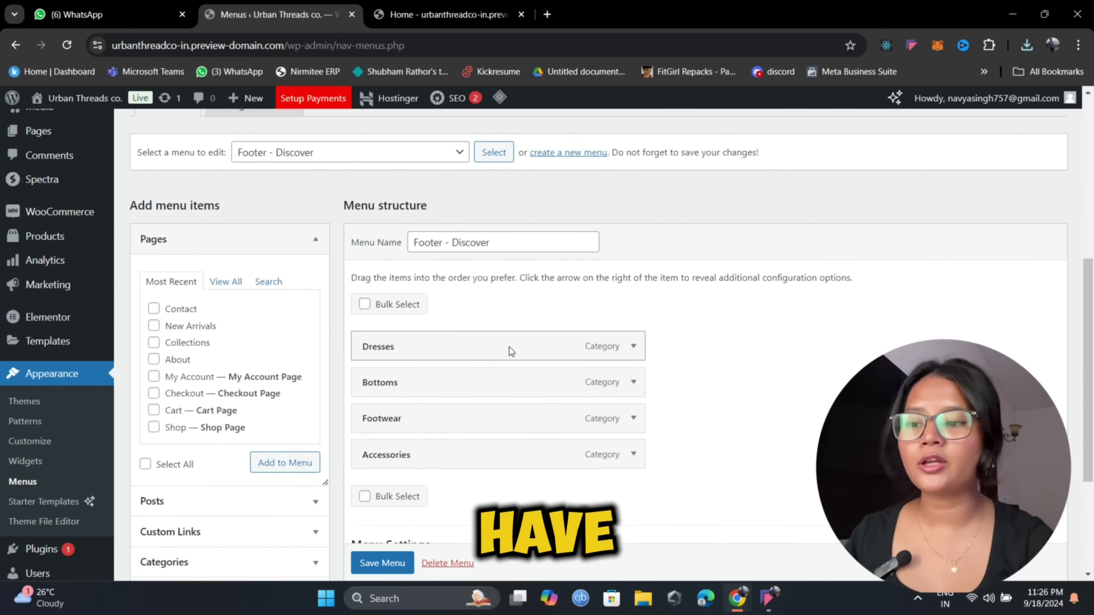
Load the Primary Menu for editing.
scroll(508, 350, "up", 3)
left_click(433, 303)
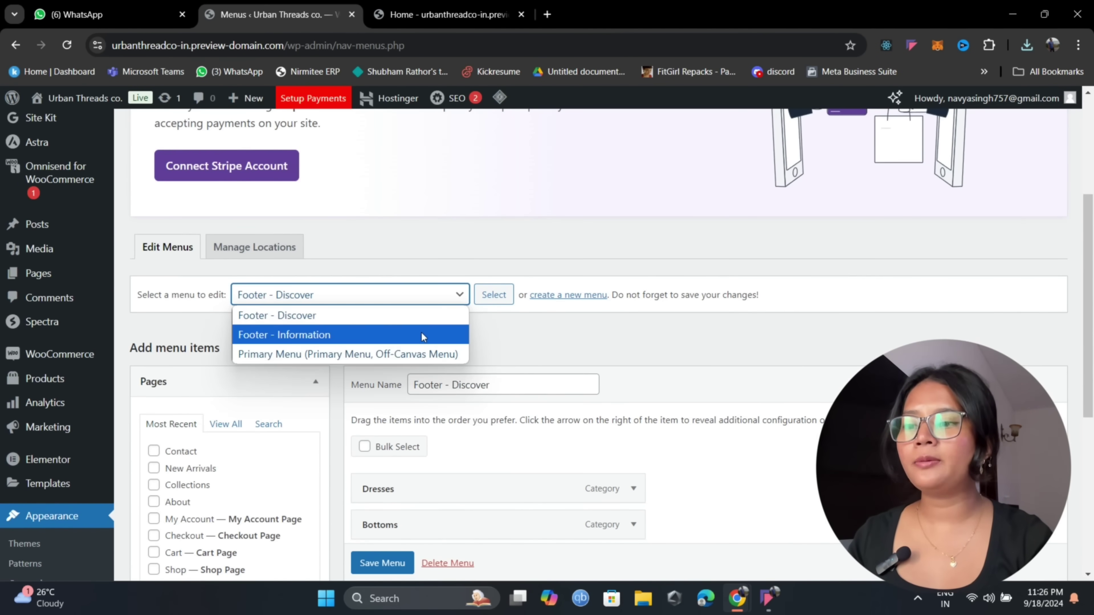
left_click(420, 354)
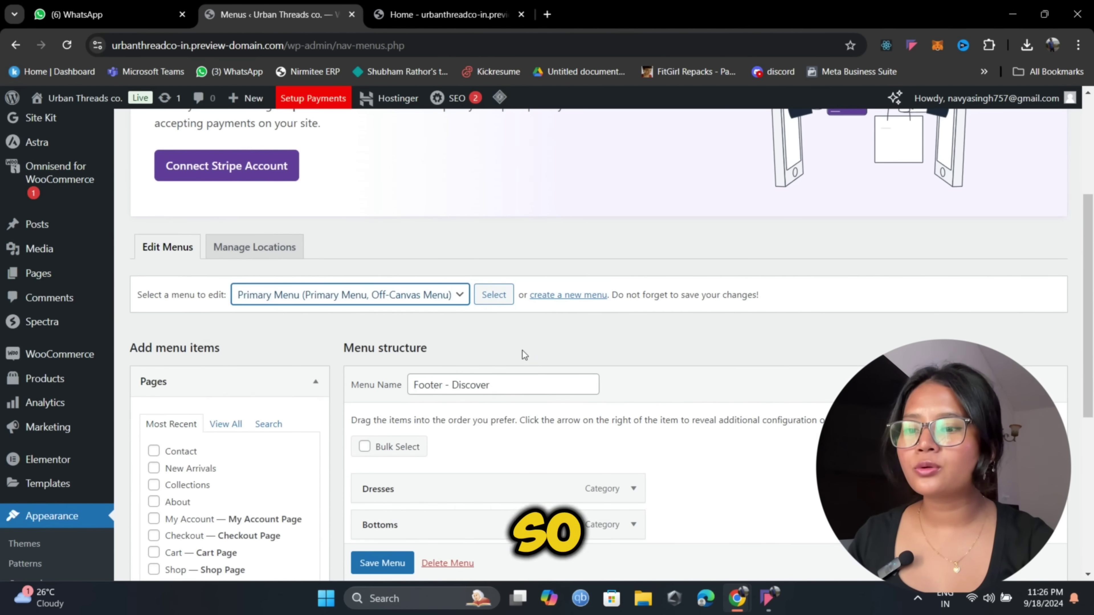
left_click(495, 297)
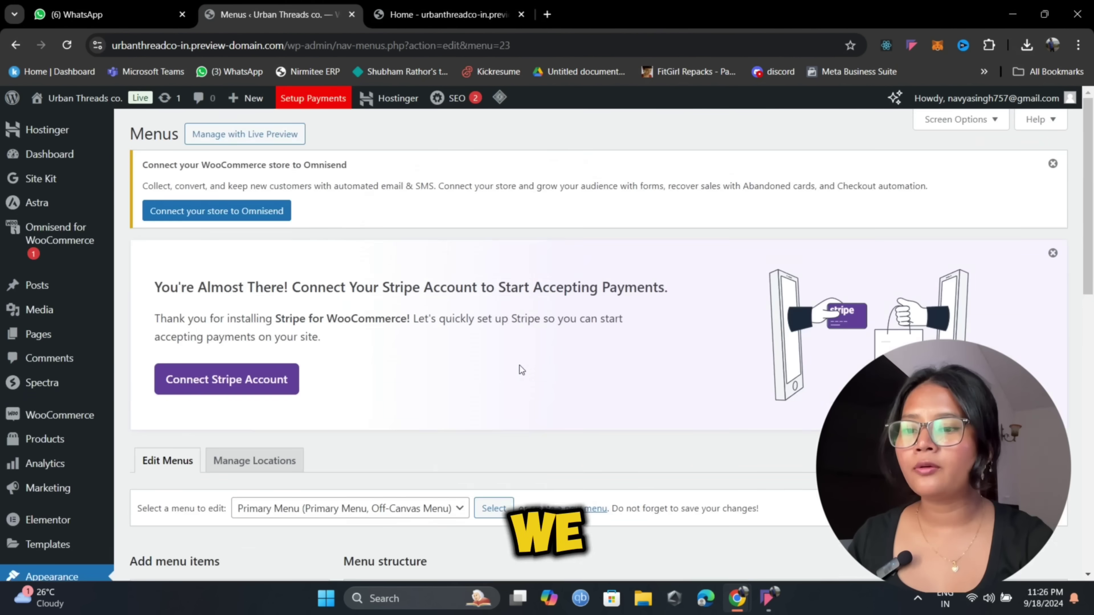
Examine the Primary Menu's structure and the recent pages available to add to it.
scroll(518, 371, "down", 8)
scroll(462, 393, "down", 2)
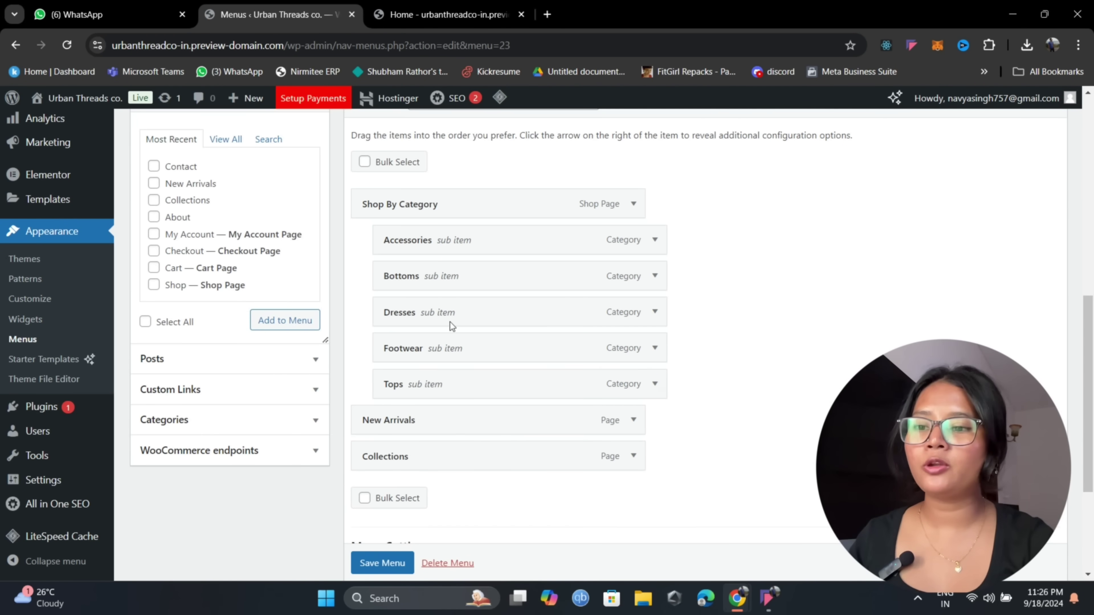
scroll(415, 181, "up", 1)
scroll(415, 360, "down", 4)
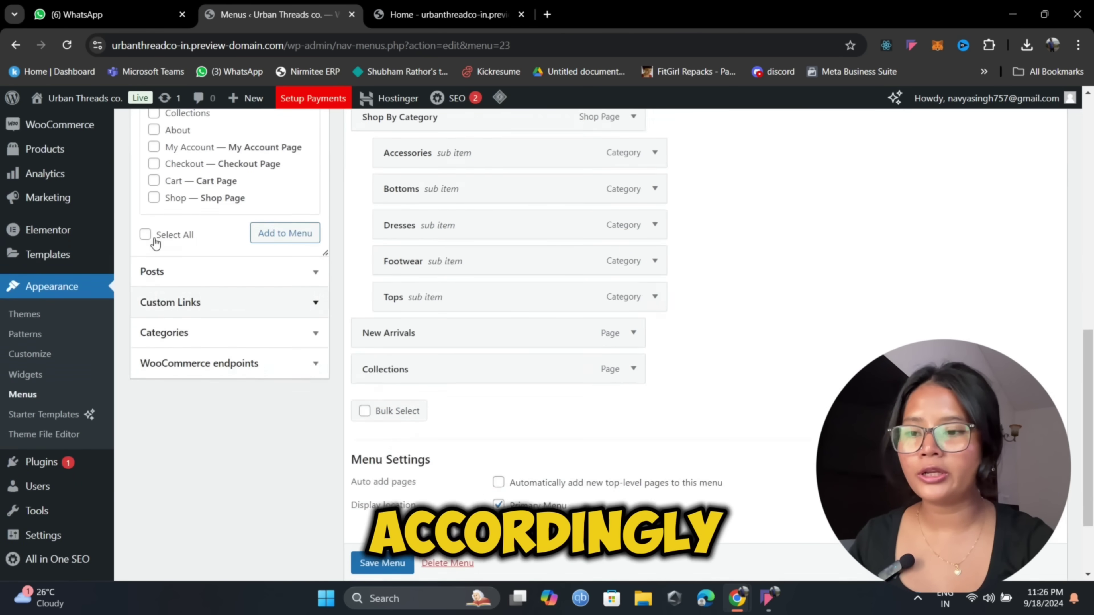
scroll(176, 240, "up", 7)
scroll(169, 351, "down", 2)
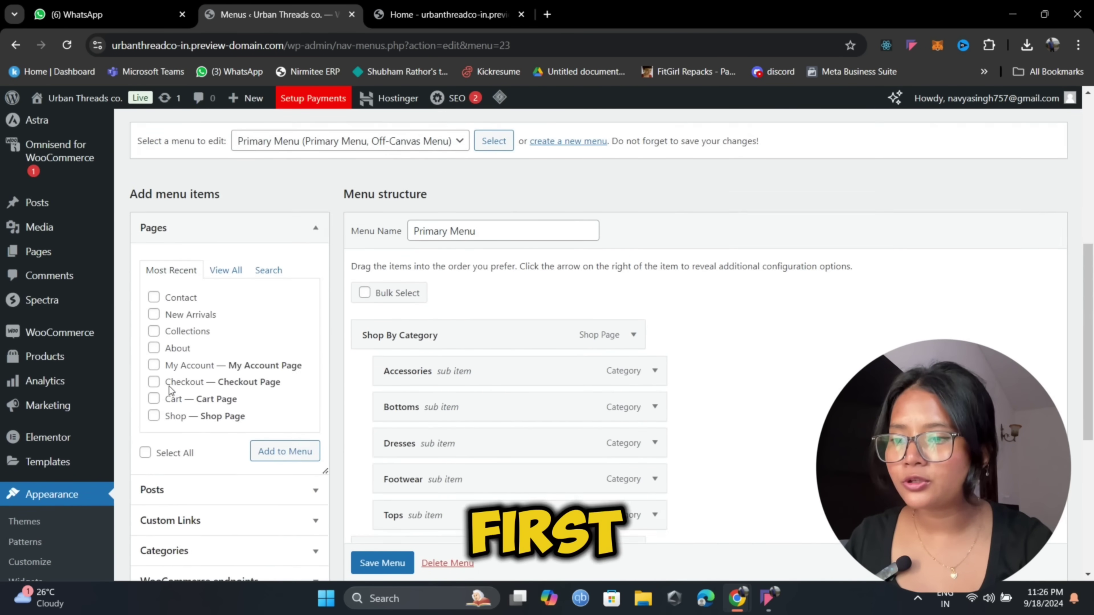
scroll(172, 340, "down", 3)
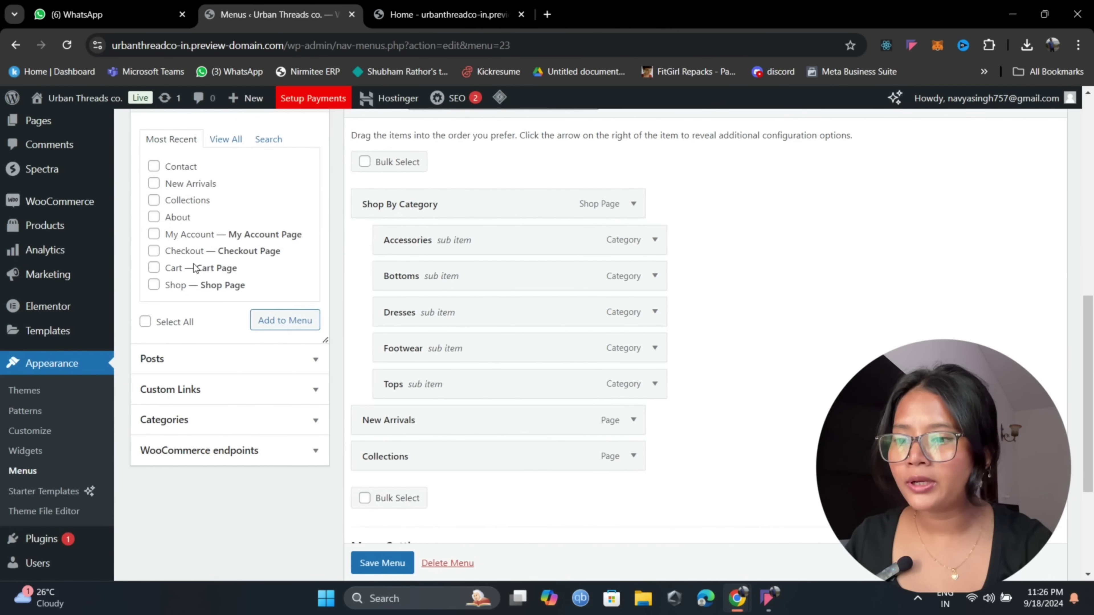
scroll(190, 268, "up", 2)
scroll(198, 361, "up", 4)
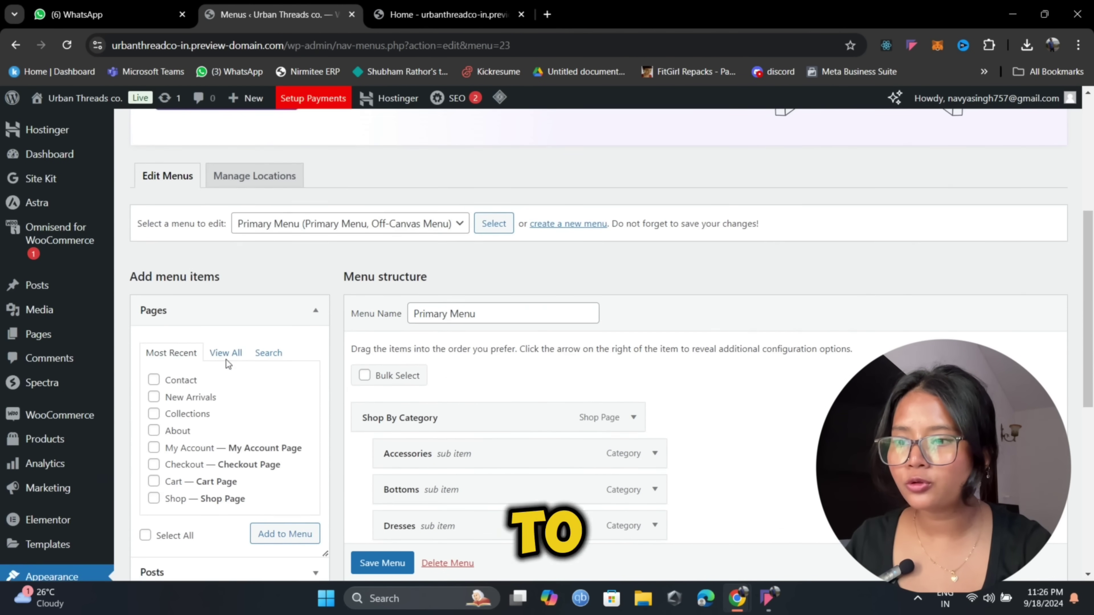
Add the Home, About and Contact pages from the full page list to the Primary Menu.
left_click(222, 352)
scroll(154, 313, "down", 2)
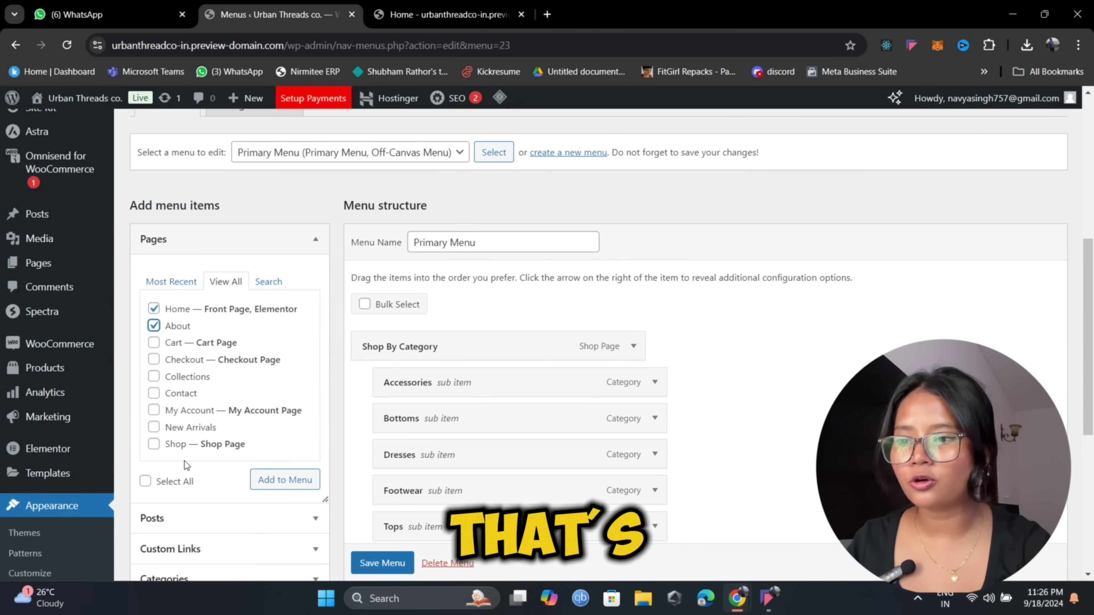
left_click(154, 393)
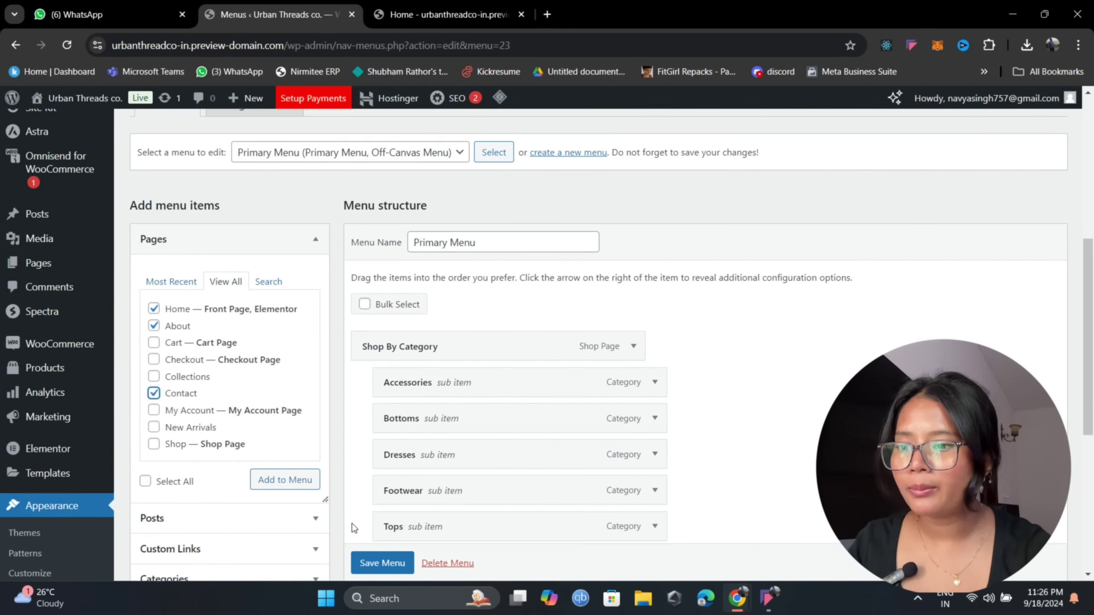
left_click(285, 480)
Save the Primary Menu and reload the site's home page to check its navigation.
scroll(408, 508, "down", 5)
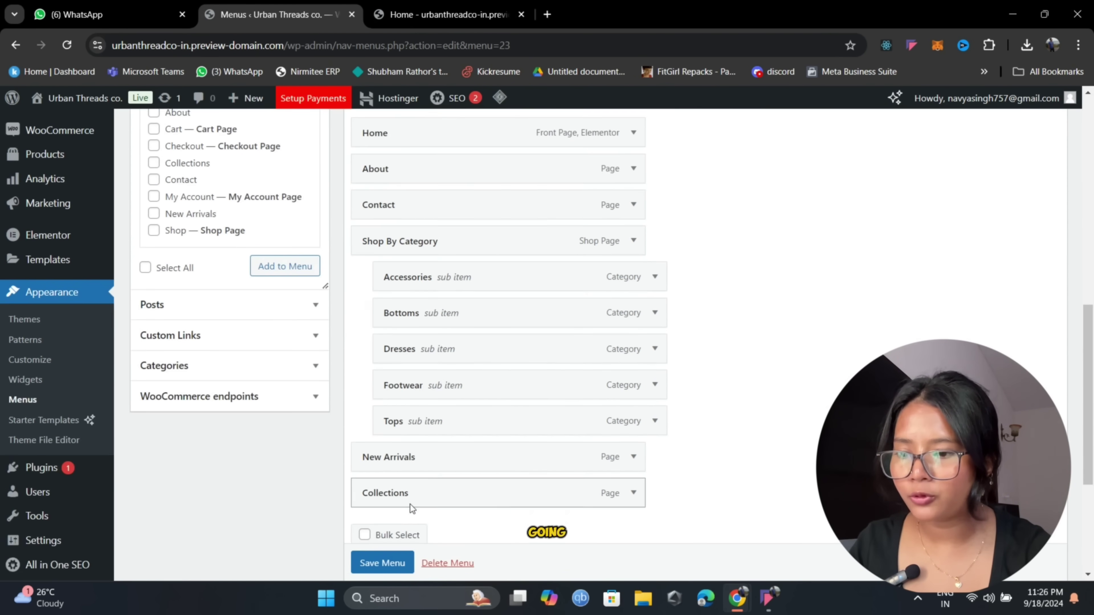
scroll(388, 567, "down", 1)
left_click(388, 565)
left_click(448, 15)
left_click(66, 45)
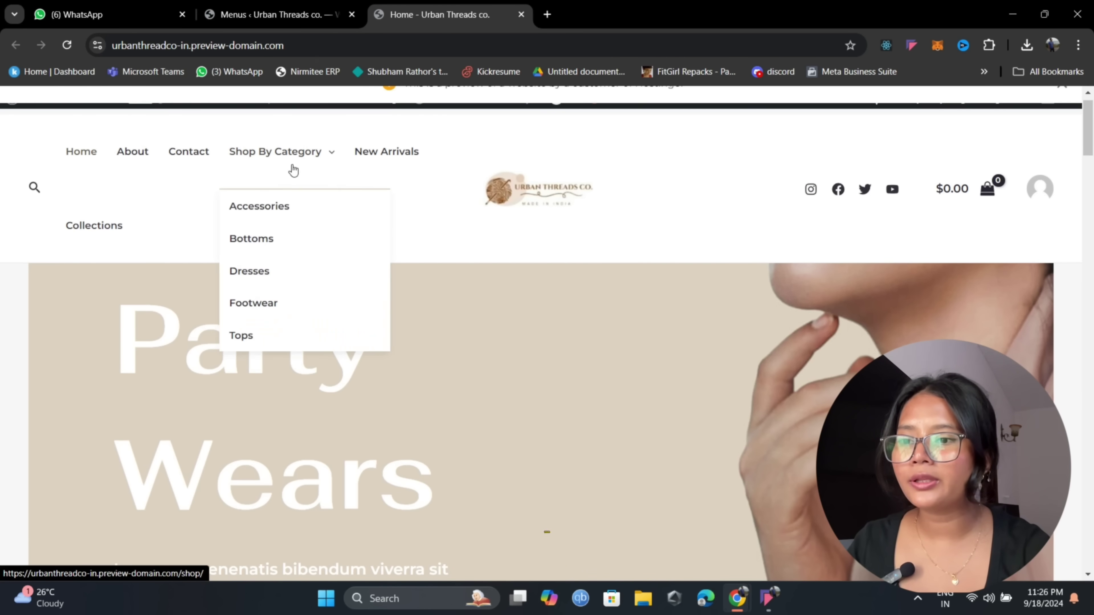
Remove the Contact item from the Primary Menu and save the menu.
left_click(358, 12)
scroll(362, 366, "down", 15)
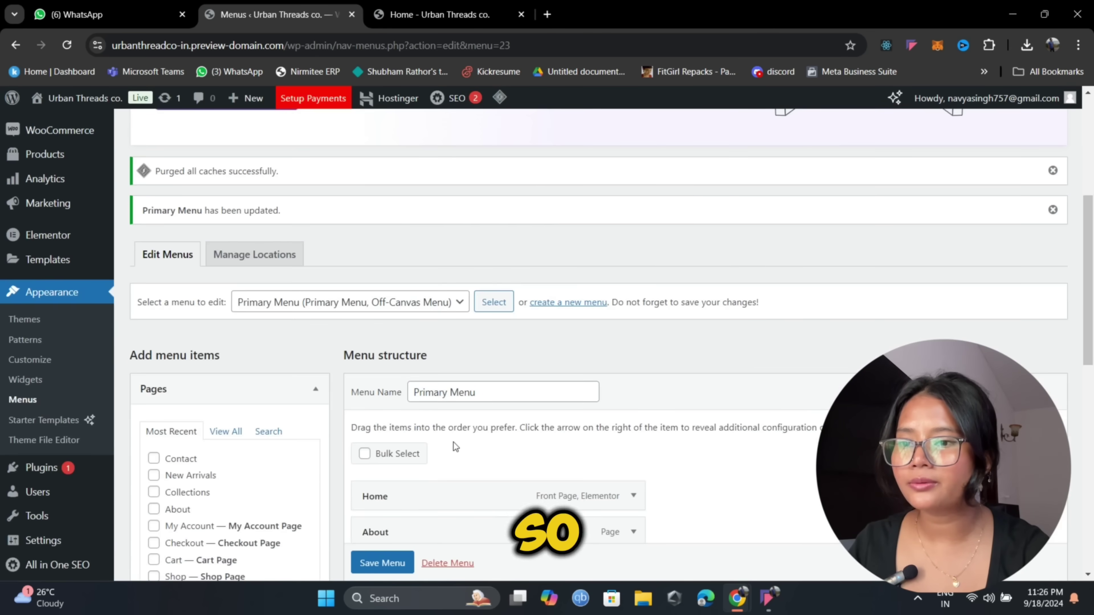
scroll(563, 297, "up", 3)
left_click(587, 288)
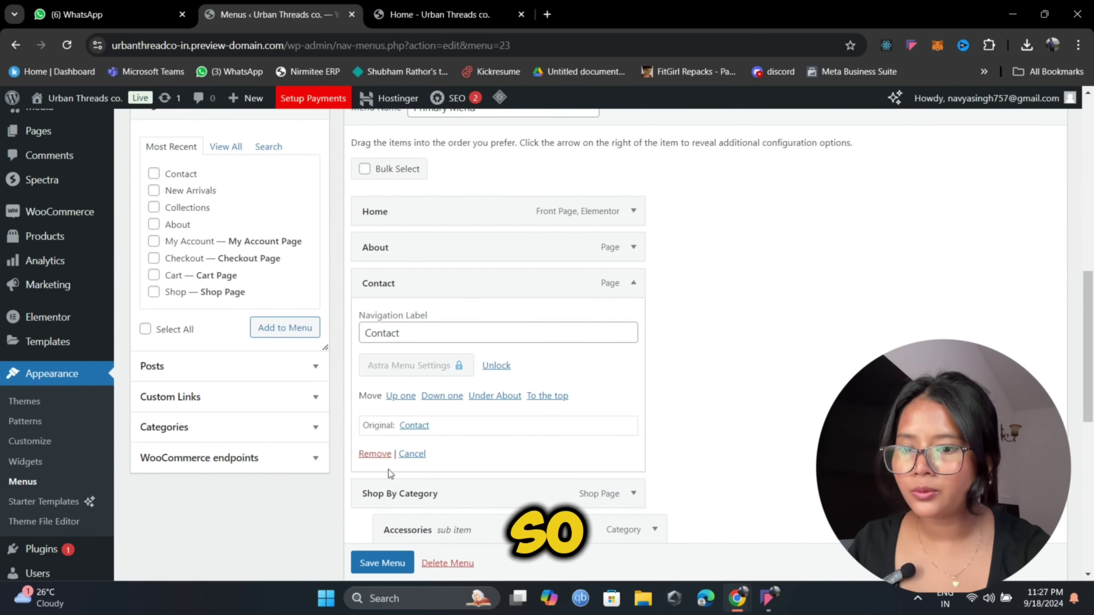
left_click(375, 454)
scroll(381, 475, "down", 5)
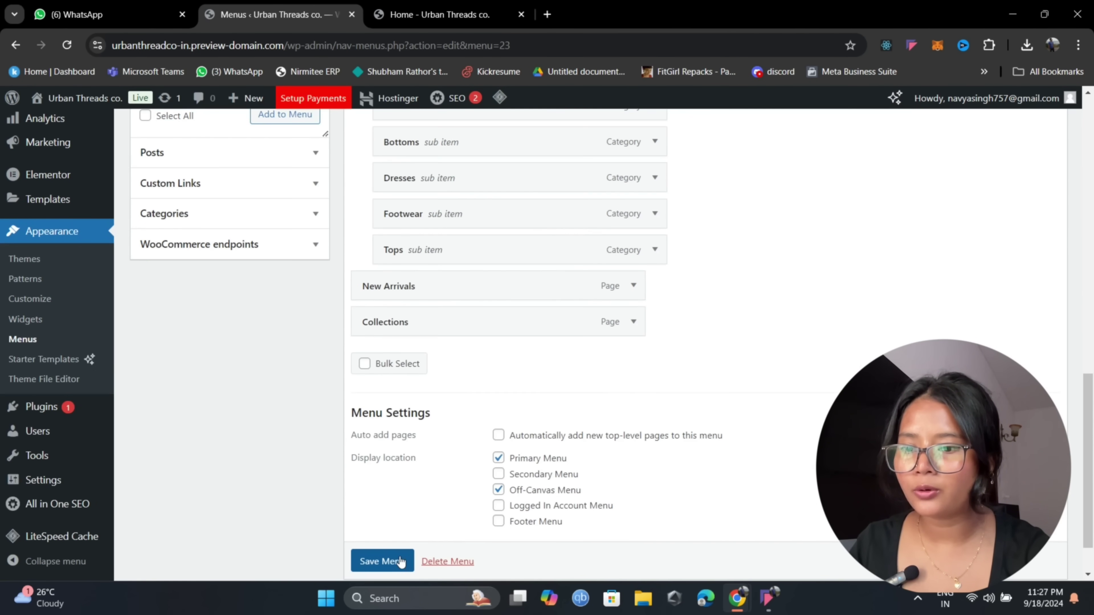
Reload the site's home page and check its navigation bar and the rest of the page.
left_click(439, 15)
left_click(67, 45)
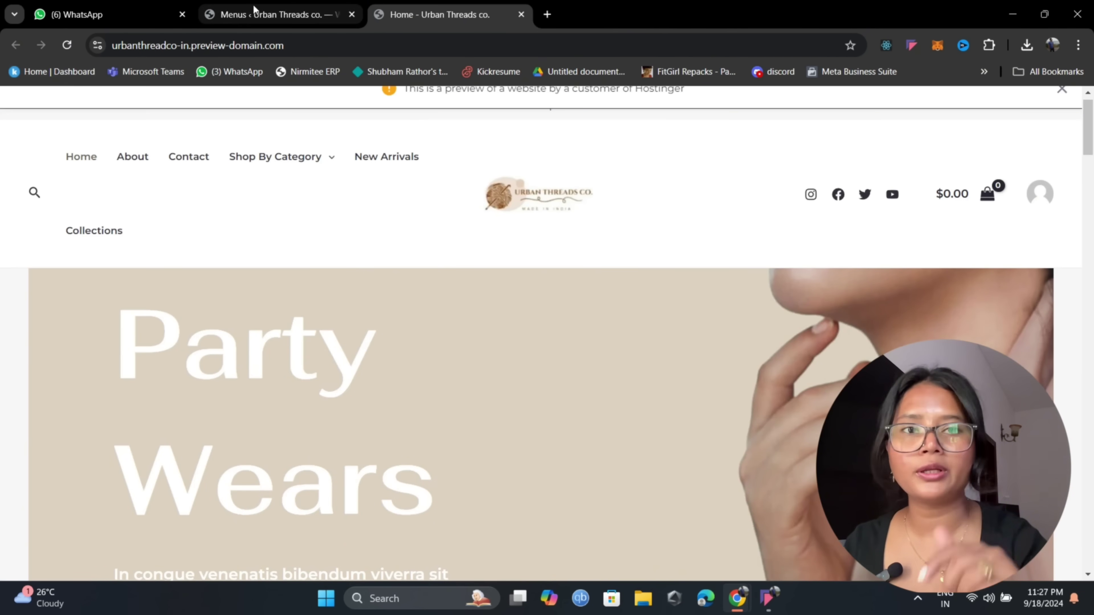
left_click(276, 14)
key("ctrl+Tab")
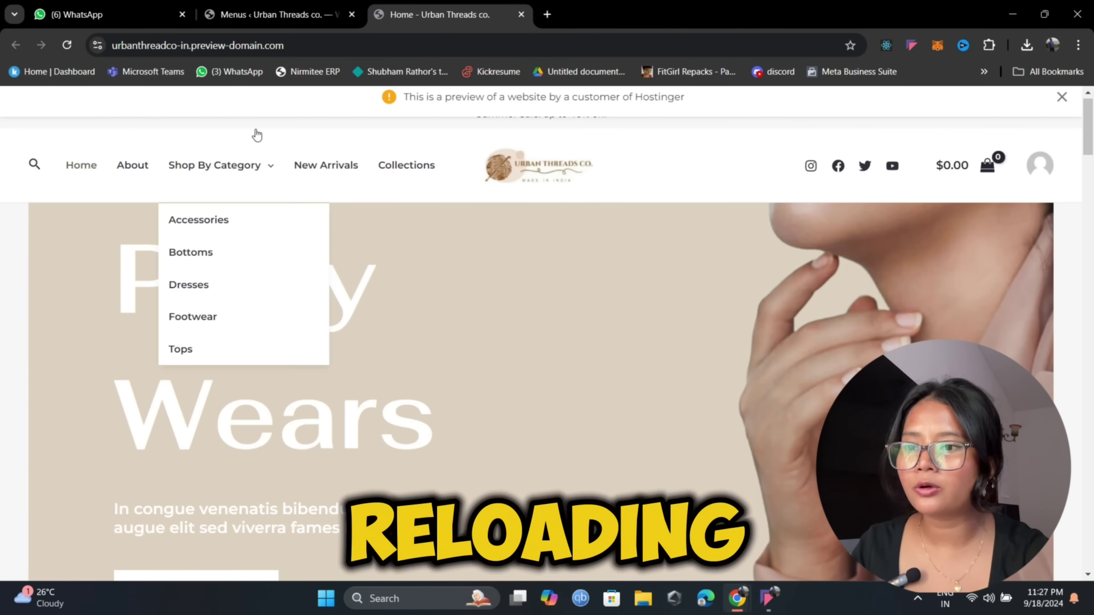
scroll(447, 200, "down", 10)
scroll(452, 191, "down", 15)
Load the Footer - Information menu for editing.
left_click(292, 5)
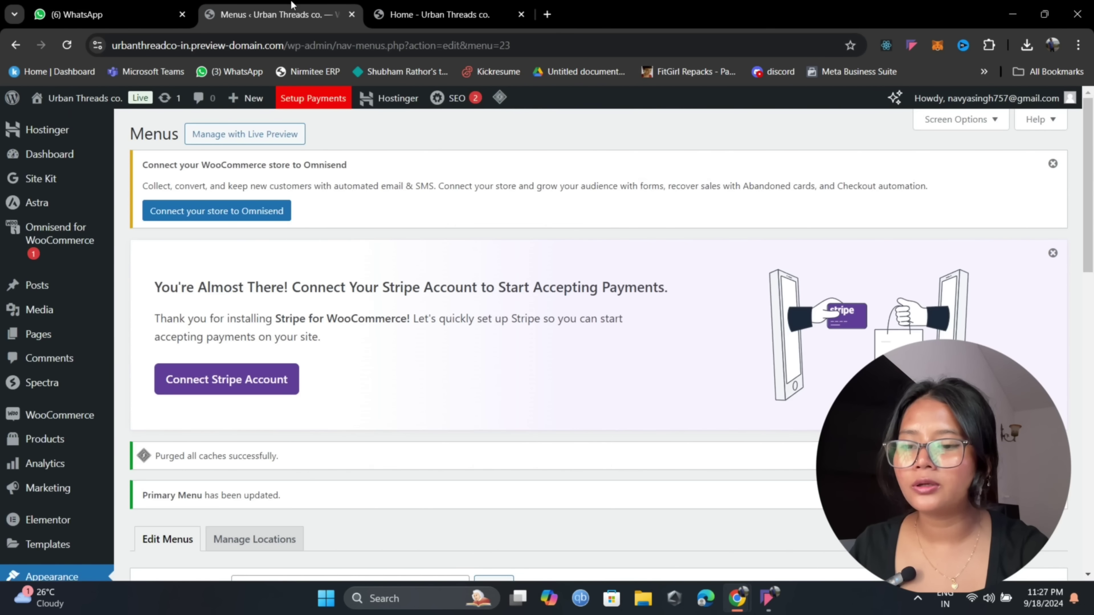
scroll(321, 199, "down", 8)
scroll(355, 259, "up", 1)
left_click(355, 230)
left_click(355, 273)
left_click(493, 231)
scroll(446, 317, "down", 8)
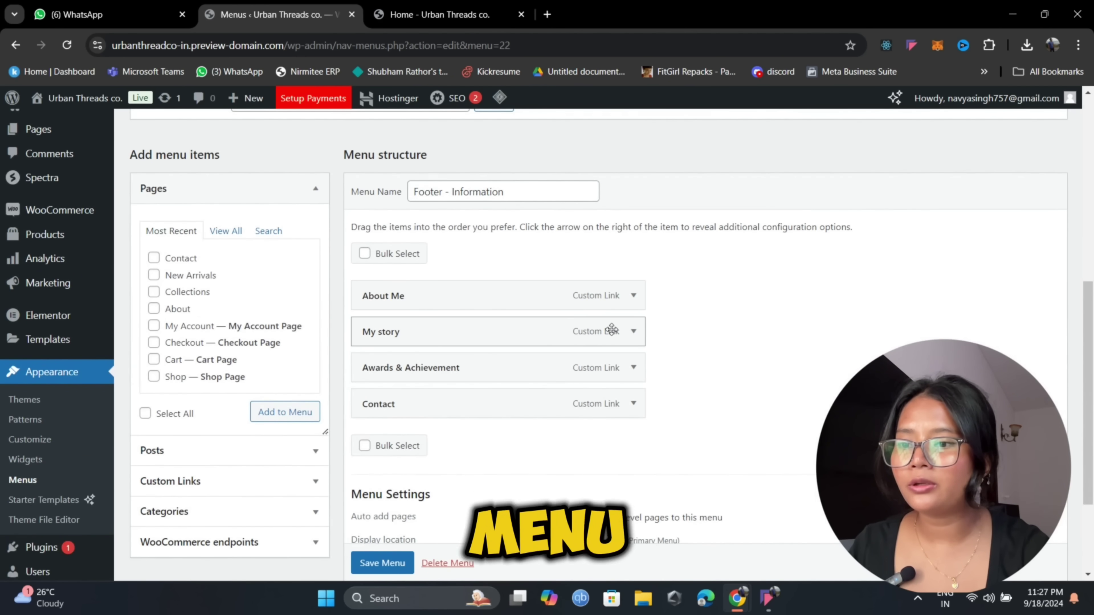
Remove the My story, Awards & Achievement and Contact items from the Footer - Information menu.
left_click(634, 332)
scroll(405, 431, "down", 5)
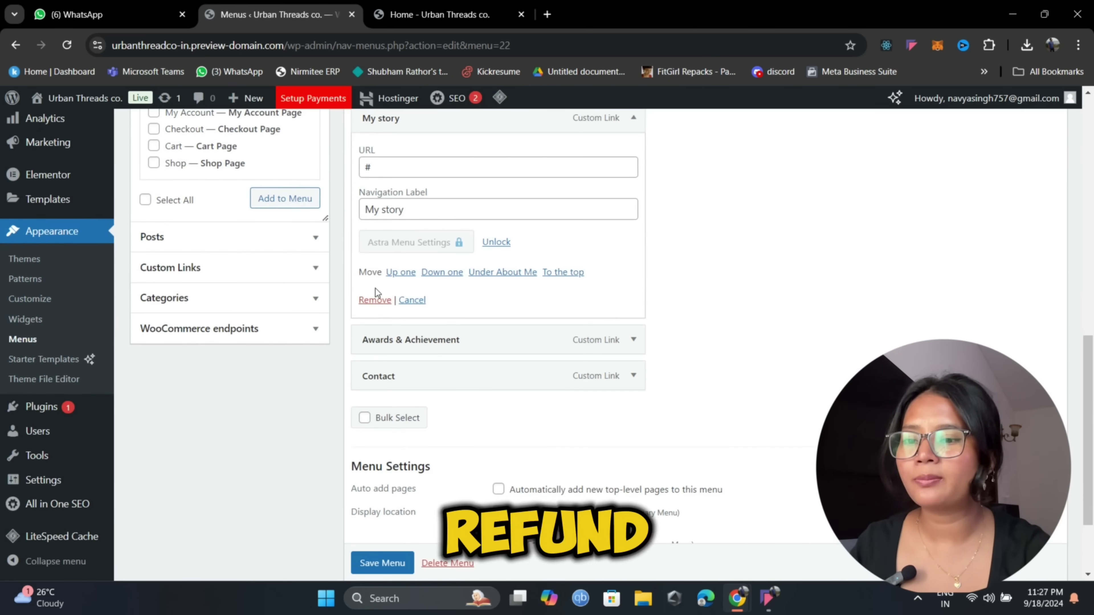
left_click(374, 300)
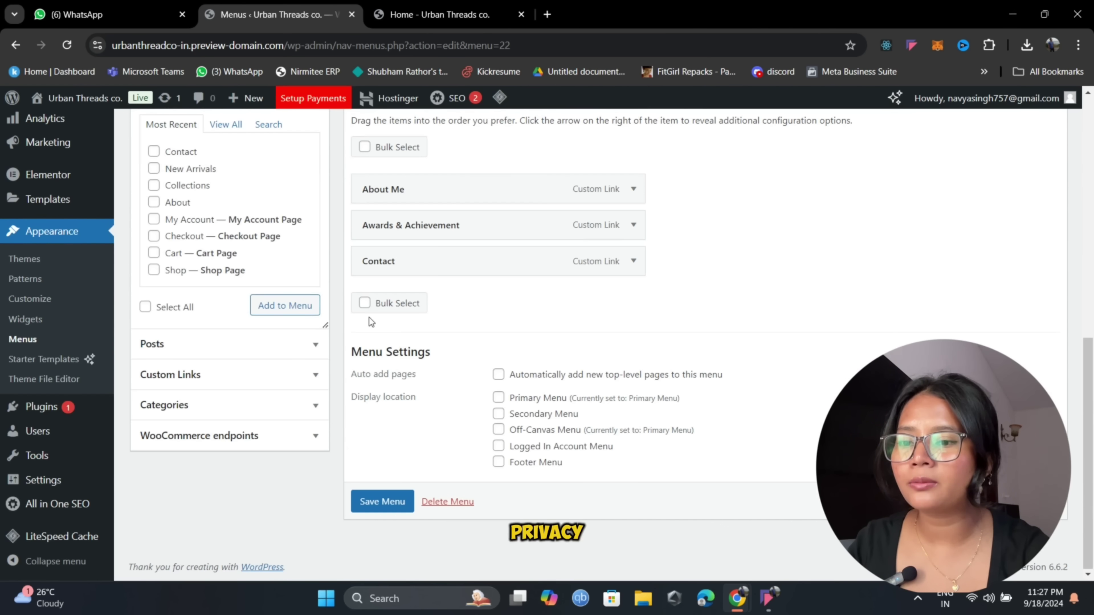
left_click(365, 303)
left_click(368, 226)
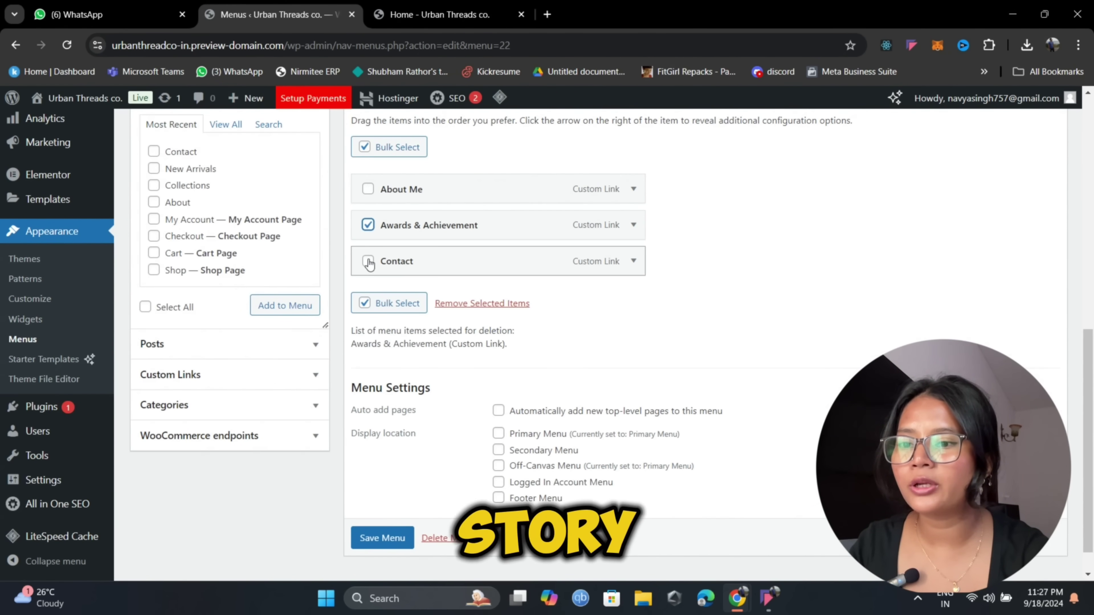
left_click(368, 226)
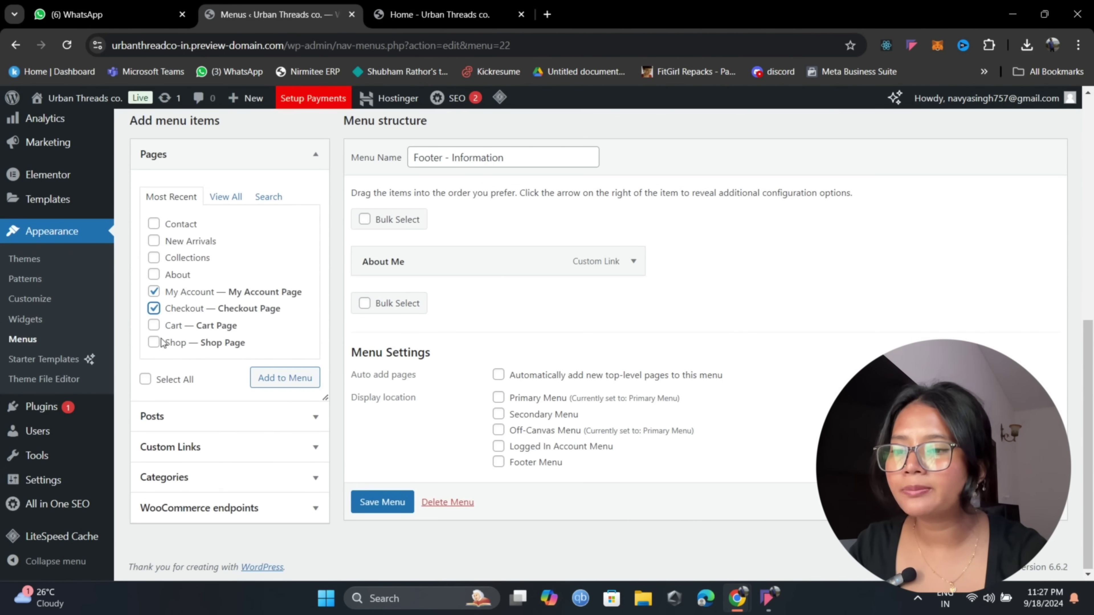
Look through the full and recent page lists and the page search for privacy and refund policy pages.
left_click(218, 198)
scroll(242, 282, "up", 3)
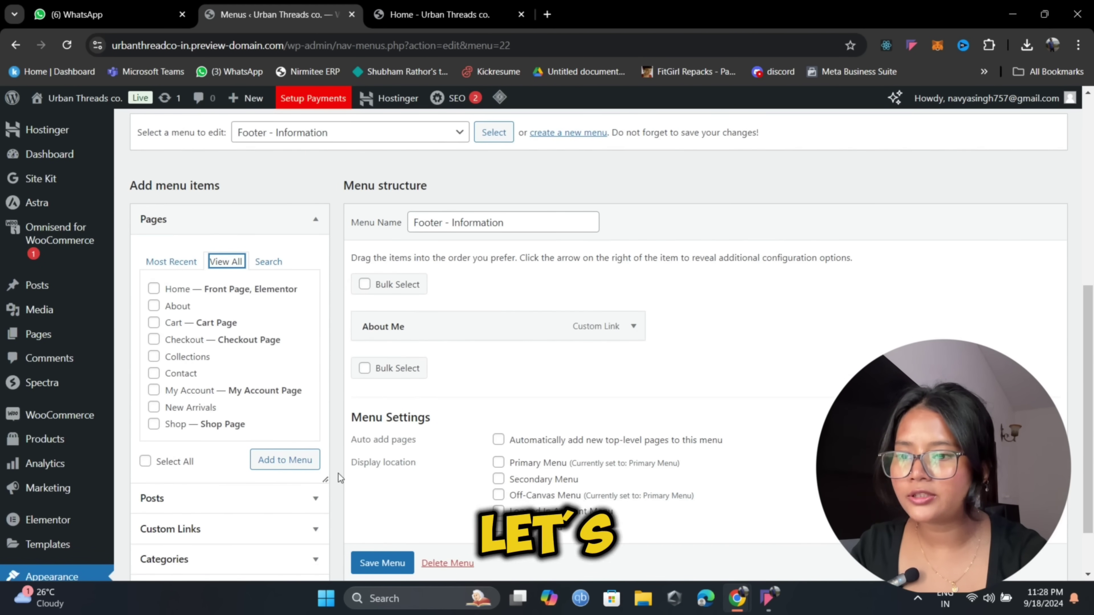
left_click(171, 262)
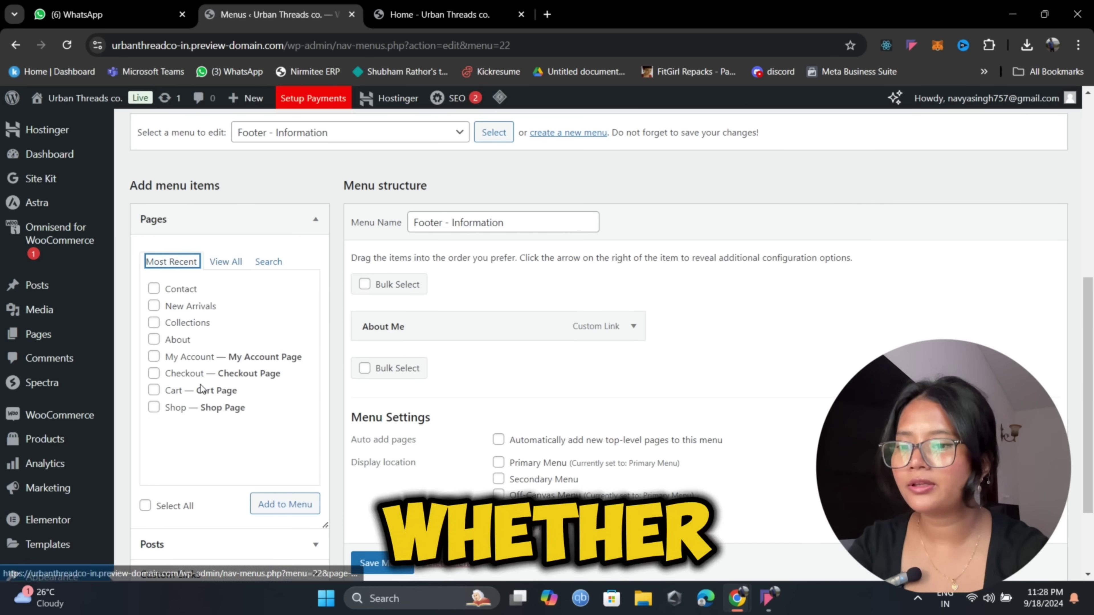
left_click(269, 262)
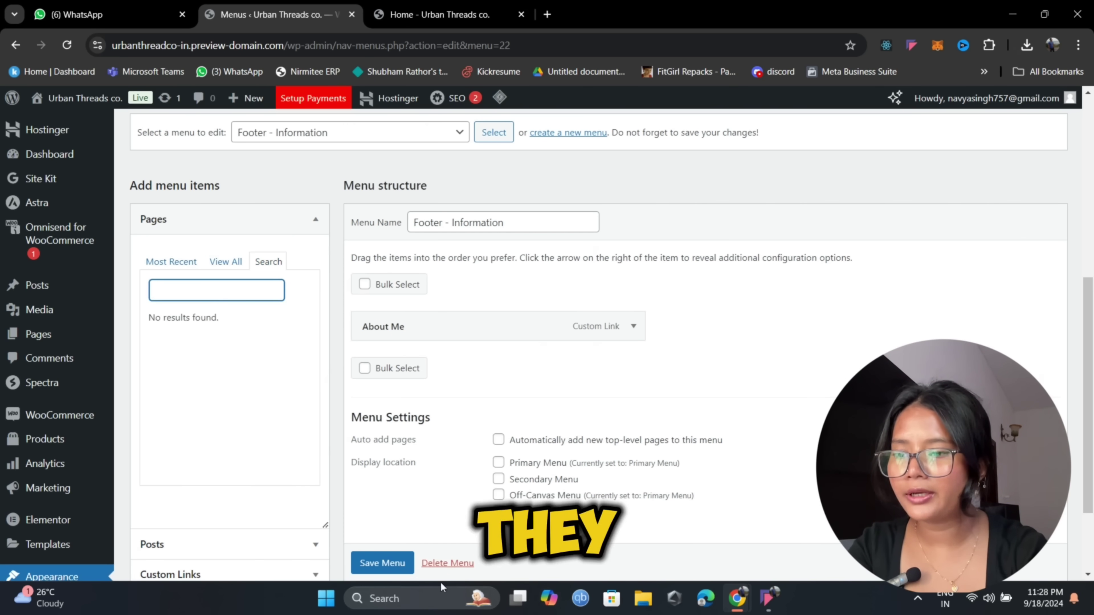
Save the Footer - Information menu.
scroll(431, 560, "down", 1)
left_click(39, 292)
left_click(630, 146)
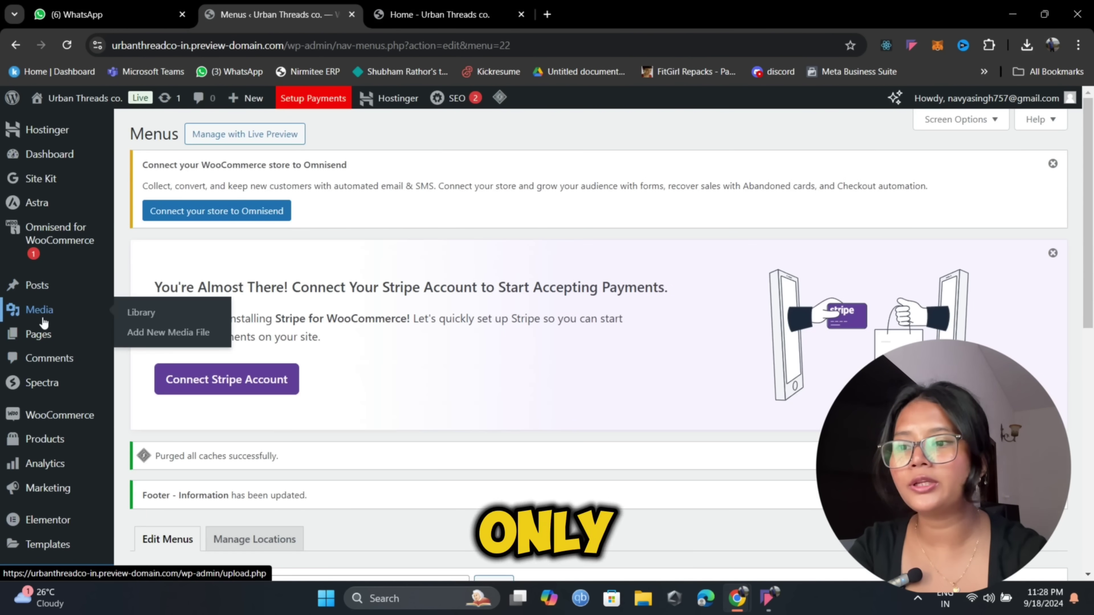
Find the Refund and Returns Policy draft among all the site's pages and publish it.
mouse_move(45, 336)
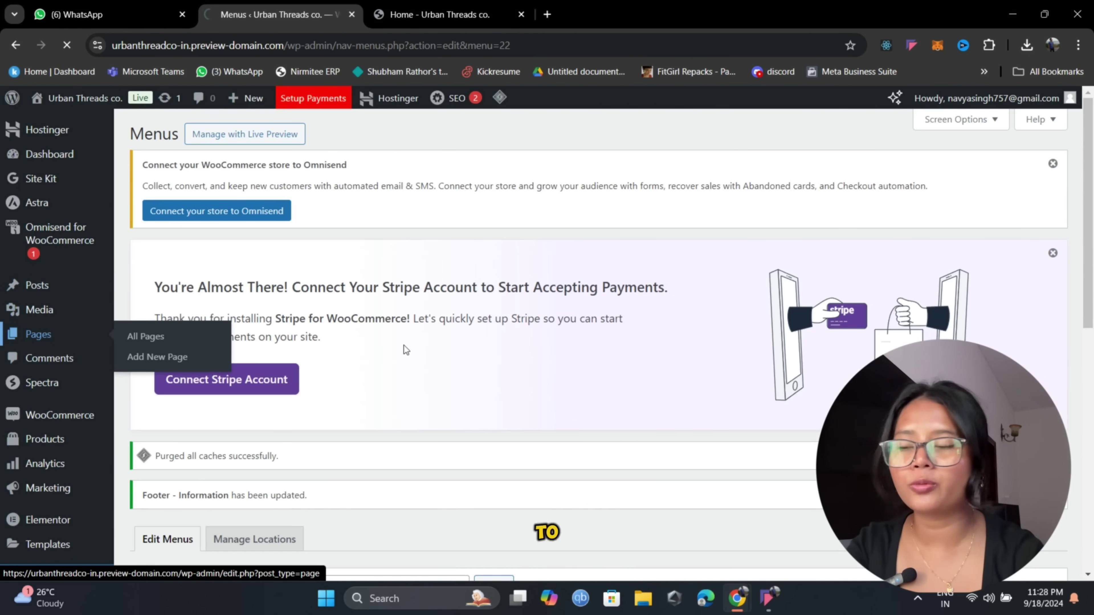
scroll(404, 388, "down", 12)
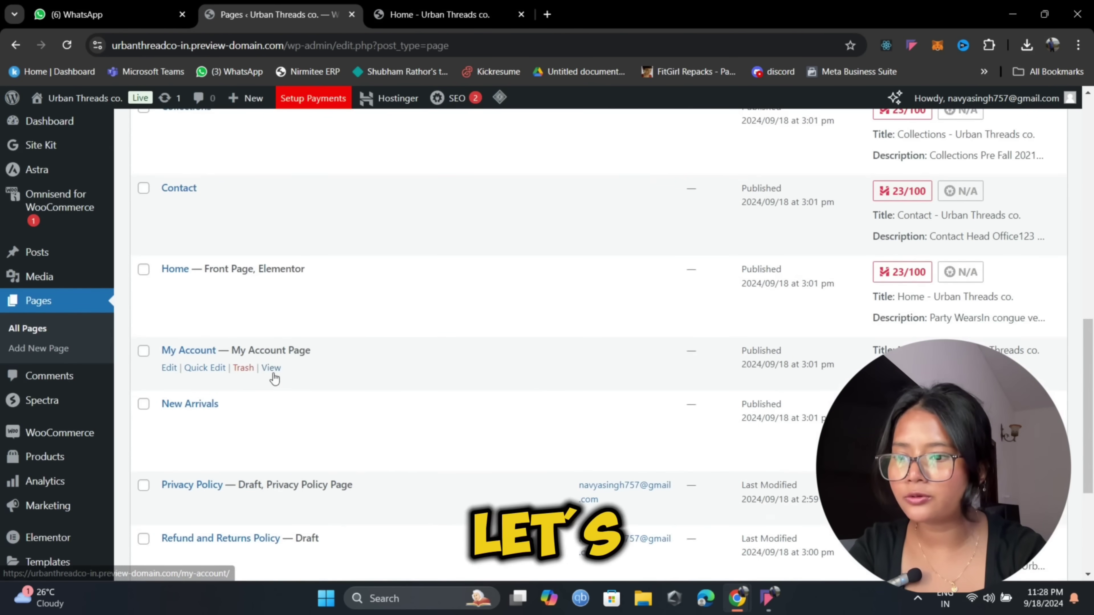
scroll(274, 379, "down", 5)
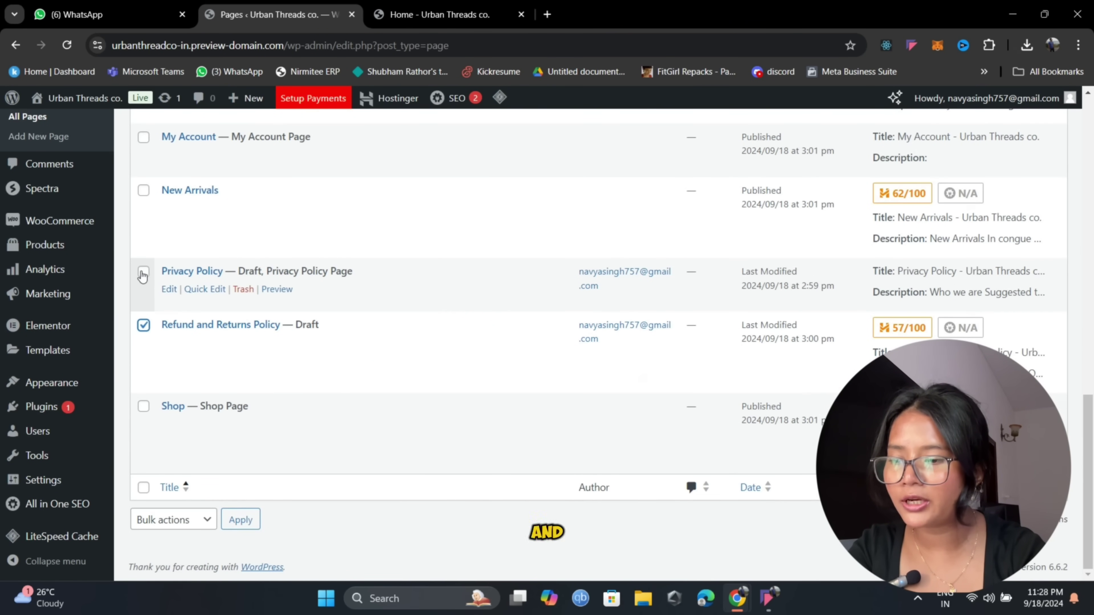
scroll(388, 353, "up", 15)
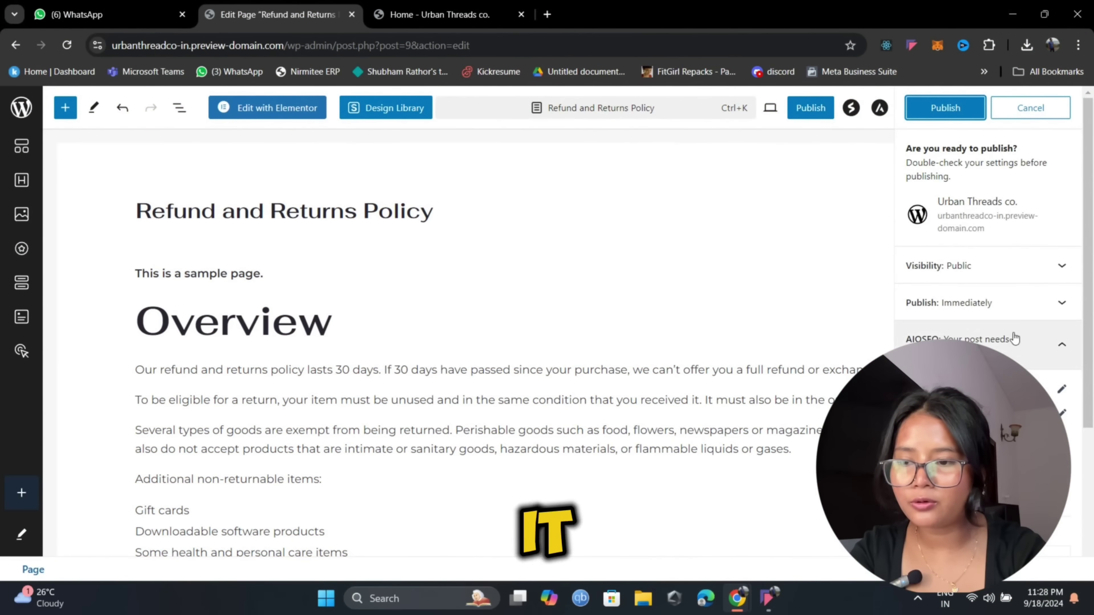
left_click(957, 107)
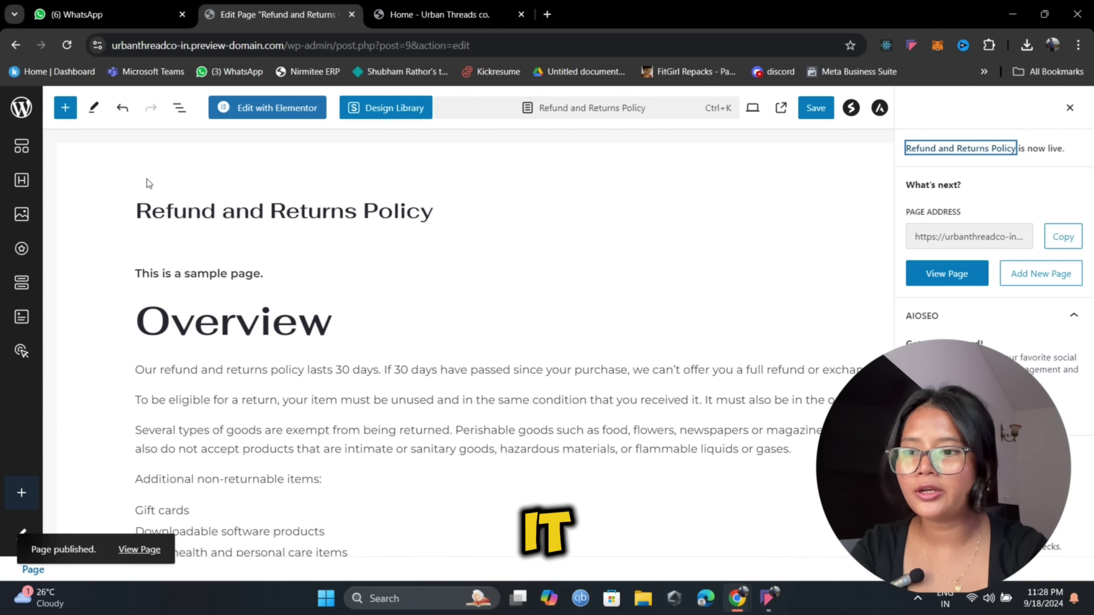
Return to the page list and publish the Privacy Policy draft page.
key("F5")
left_click(616, 142)
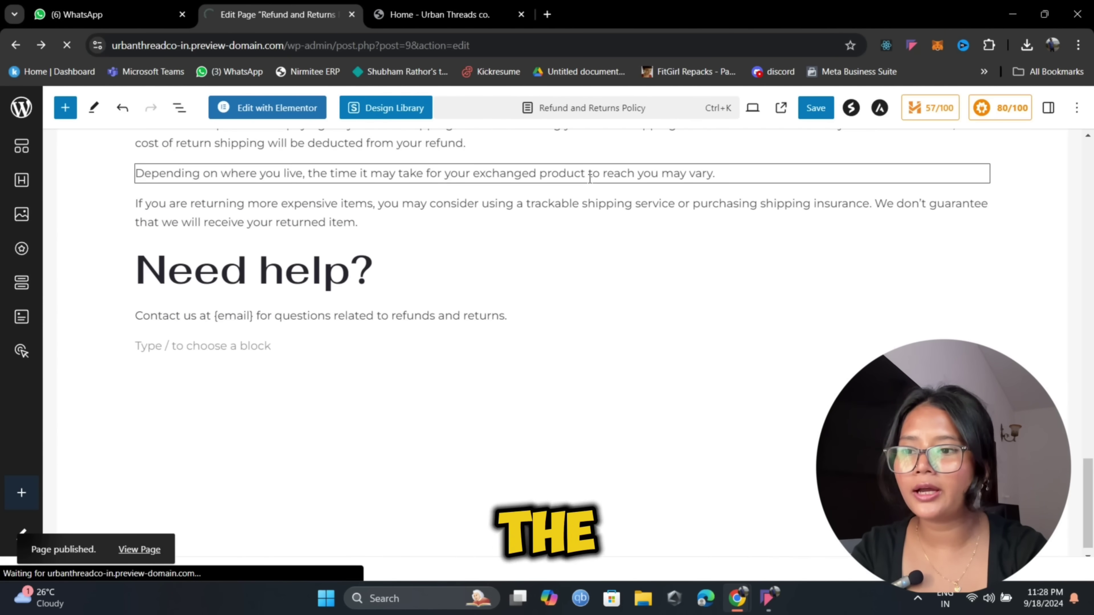
scroll(365, 327, "down", 10)
scroll(258, 457, "down", 1)
scroll(258, 457, "down", 2)
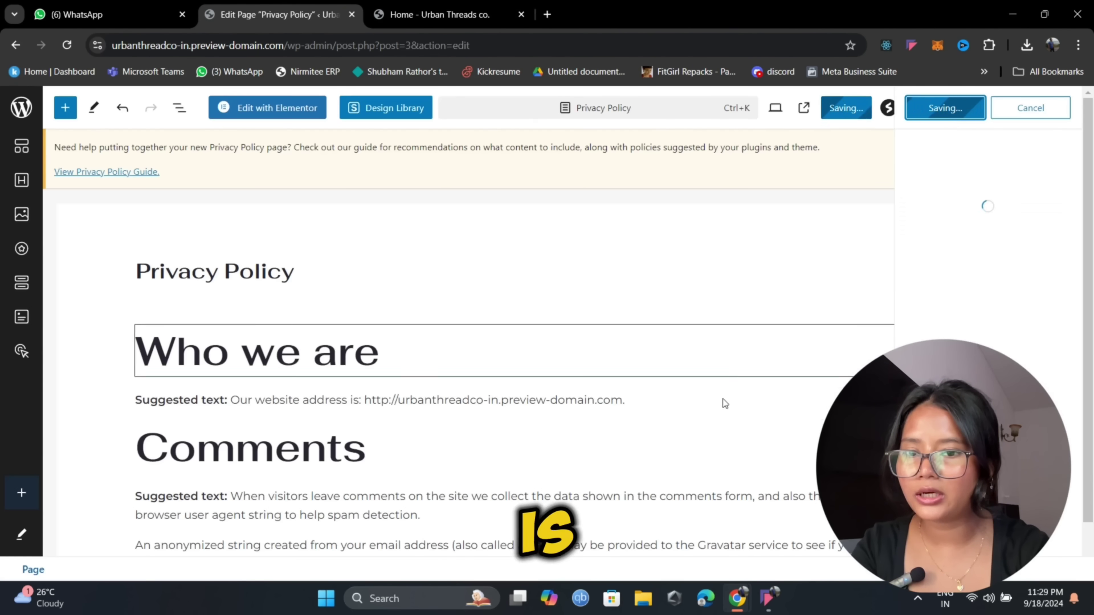
scroll(492, 297, "down", 15)
Add the Privacy Policy, Cart, Checkout and Refund and Returns Policy pages to the Footer - Information menu.
key("F5")
key("Return")
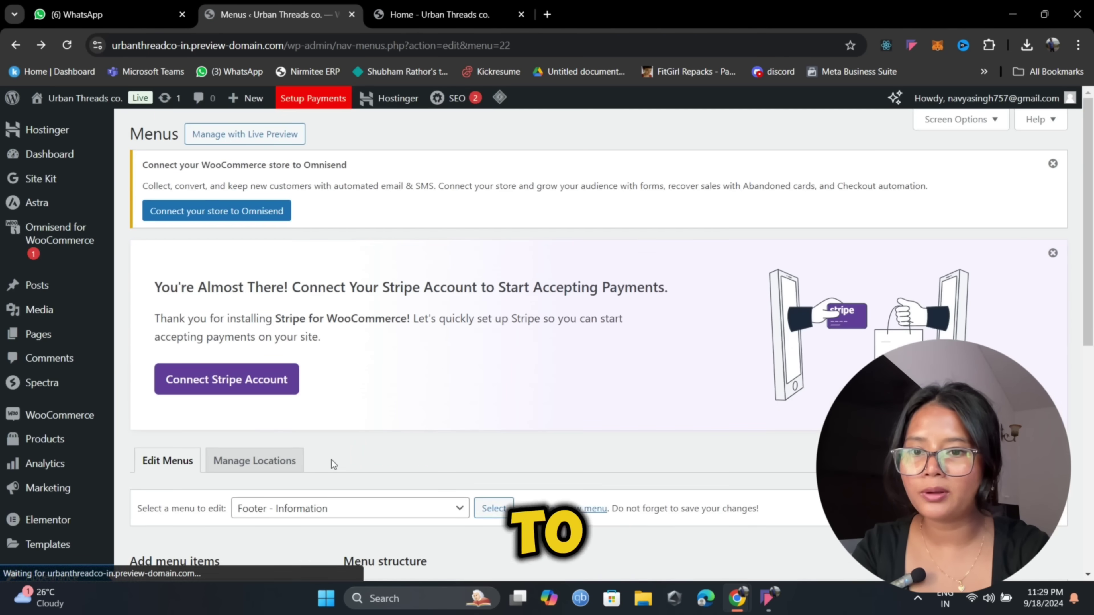
scroll(334, 417, "down", 10)
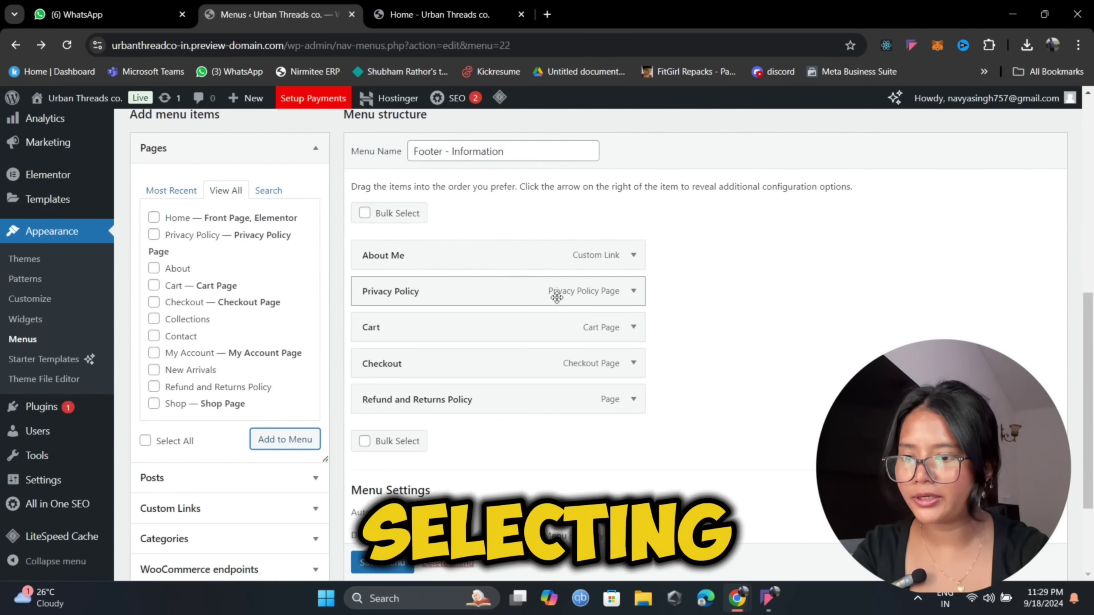
Move Privacy Policy below Checkout, just above Refund and Returns Policy, and save the Footer - Information menu.
left_click_drag(586, 293, 592, 288)
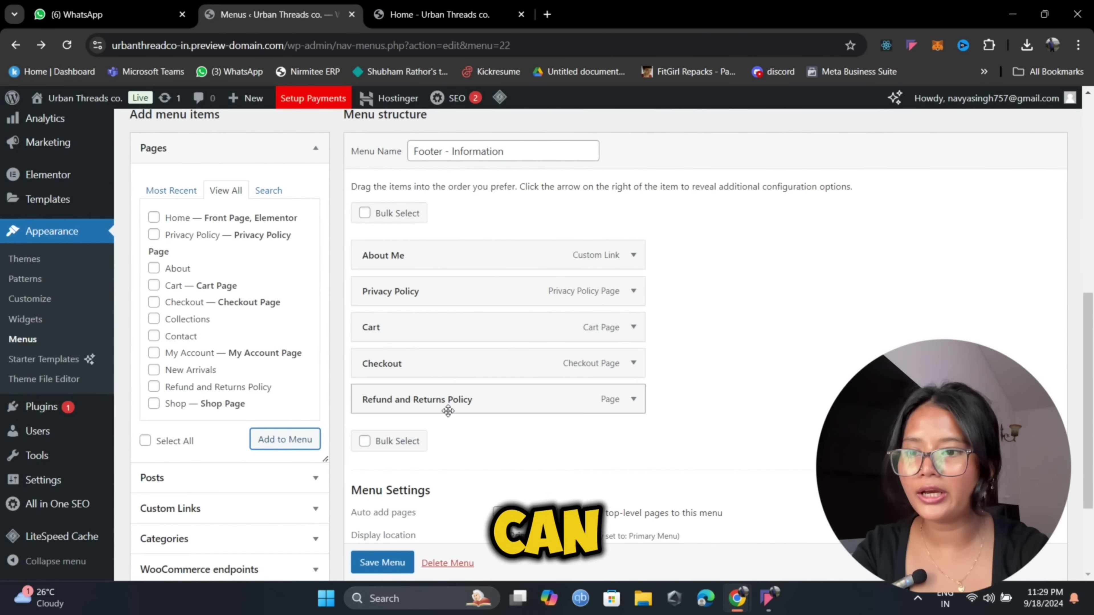
left_click_drag(447, 408, 424, 321)
left_click(382, 562)
Load the Footer - Discover menu for editing.
scroll(823, 384, "down", 1)
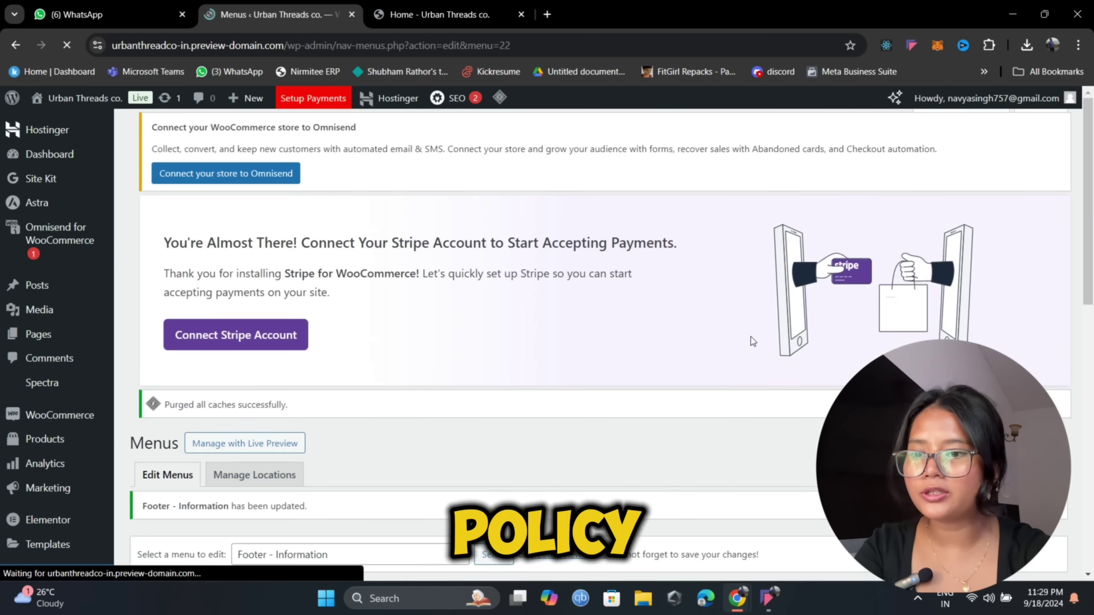
scroll(383, 170, "down", 10)
left_click(361, 160)
left_click(361, 181)
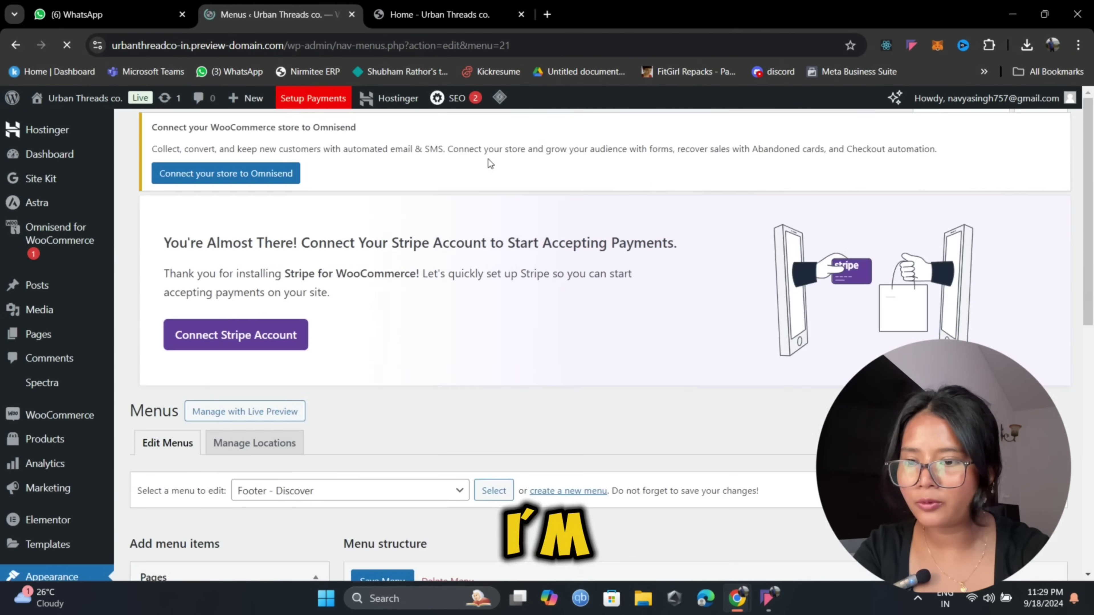
Add the New Arrivals and Collections pages to the Footer - Discover menu and save it.
scroll(475, 382, "down", 5)
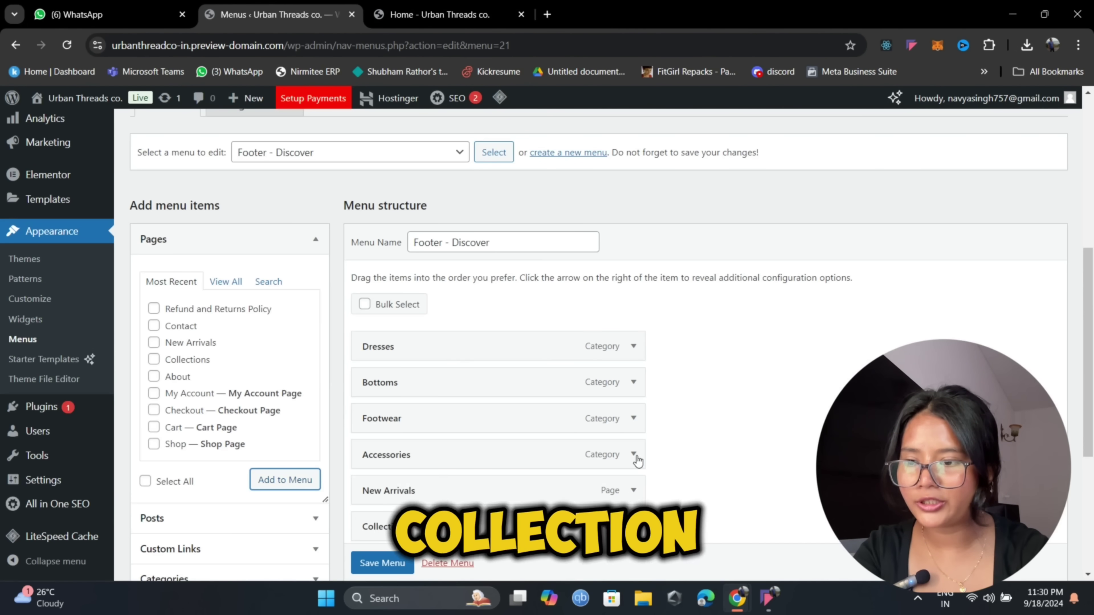
scroll(398, 542, "down", 4)
left_click(402, 503)
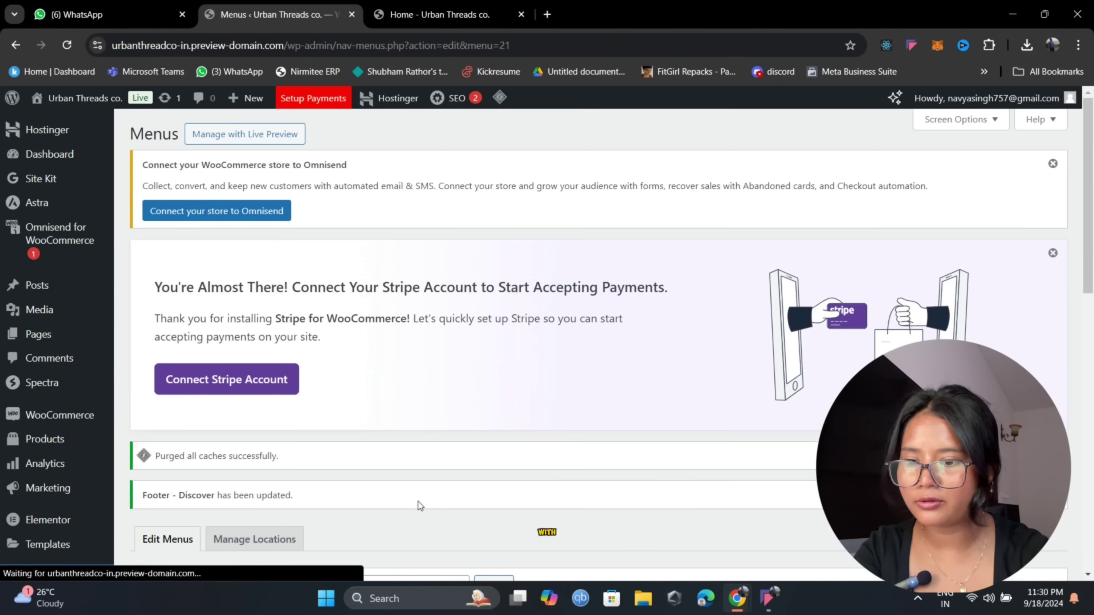
Reload the site's home page and check the Information and Discover menus in its footer.
left_click(440, 14)
left_click(67, 45)
scroll(321, 302, "down", 15)
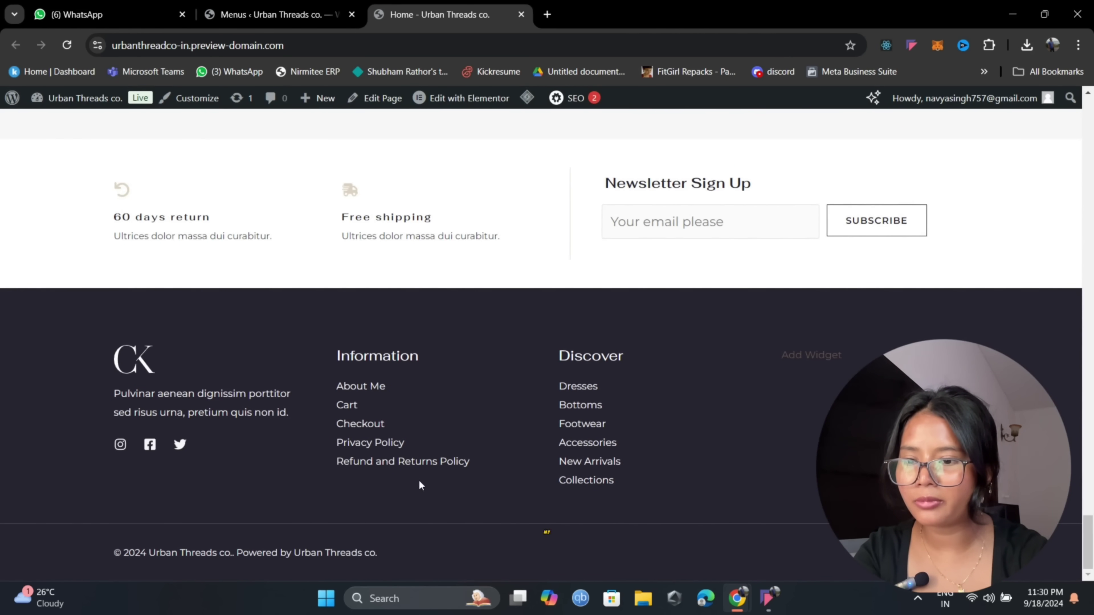
Open the widget editor from the footer's empty widget slot, examine its widget areas and return to the home page.
left_click(815, 357)
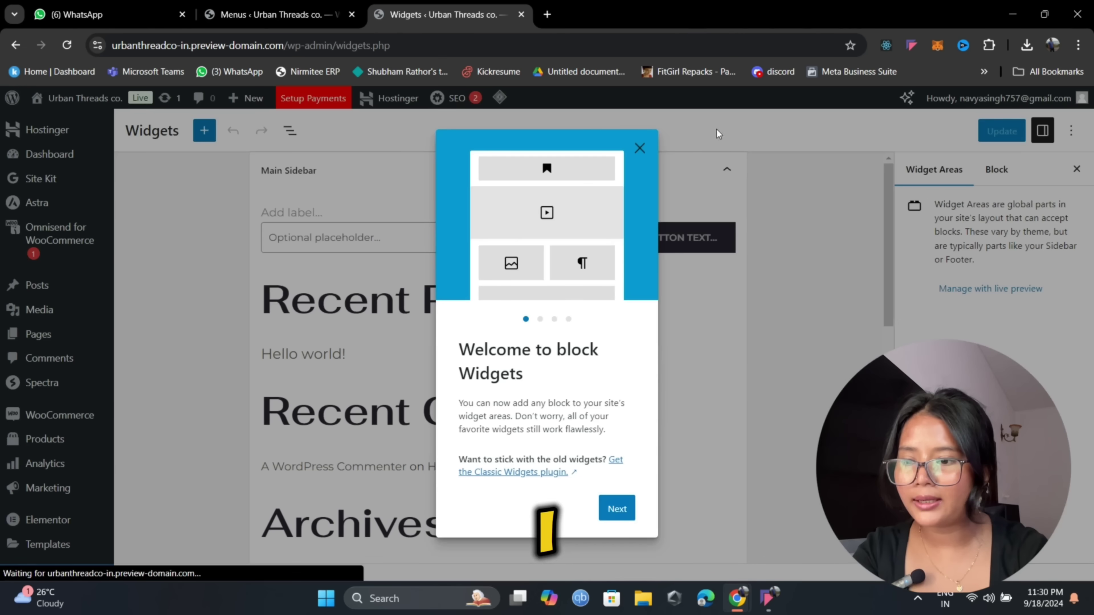
left_click(640, 149)
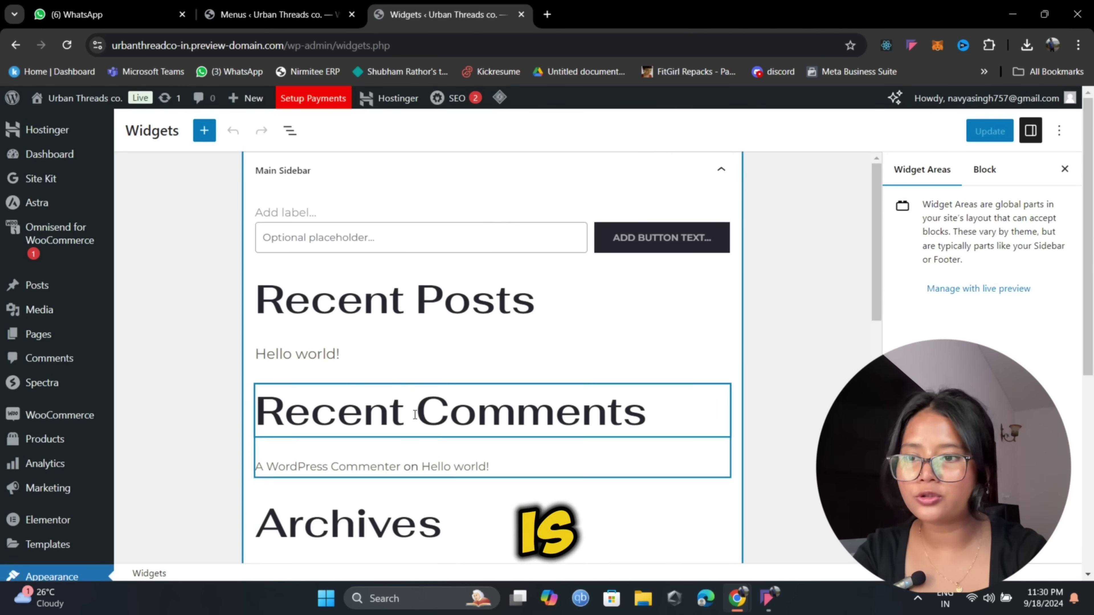
scroll(409, 436, "down", 10)
scroll(337, 484, "down", 1)
scroll(212, 388, "up", 5)
scroll(451, 341, "down", 5)
left_click(451, 336)
left_click(451, 269)
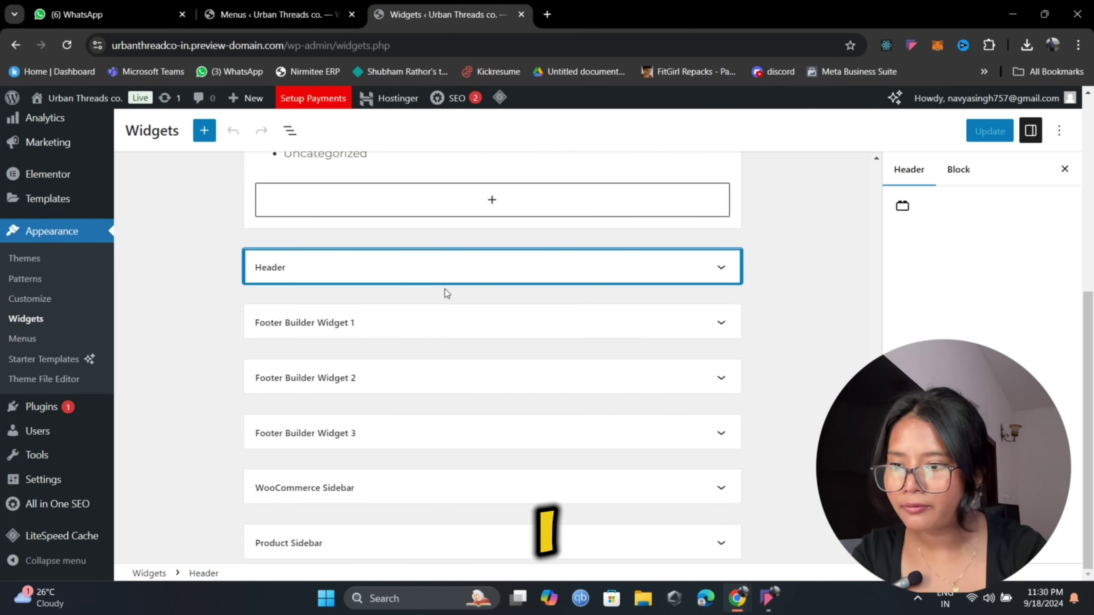
scroll(452, 281, "up", 6)
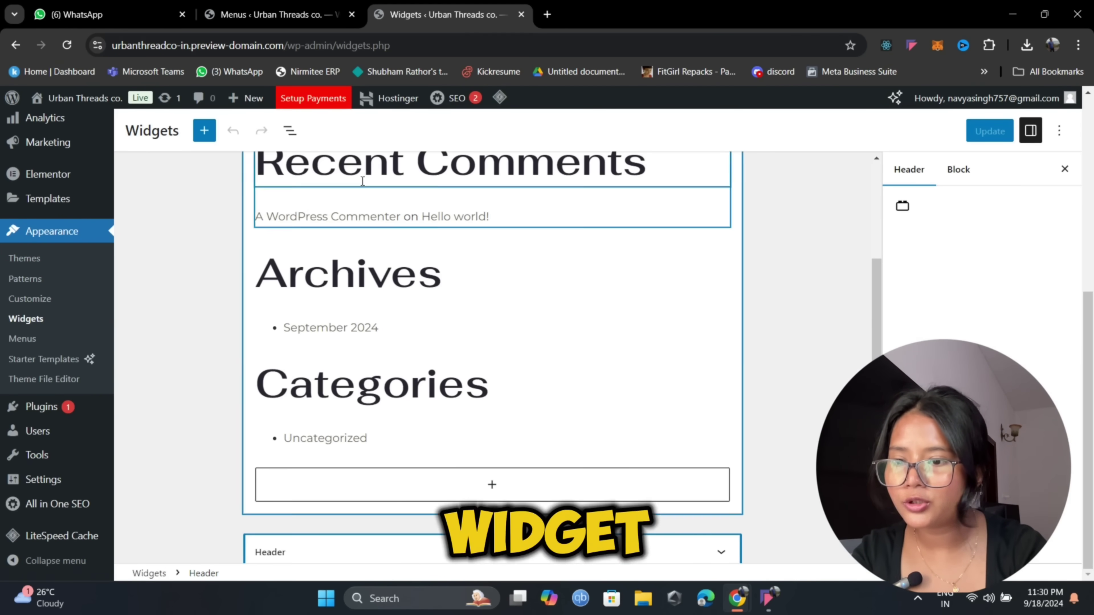
key("alt+Left")
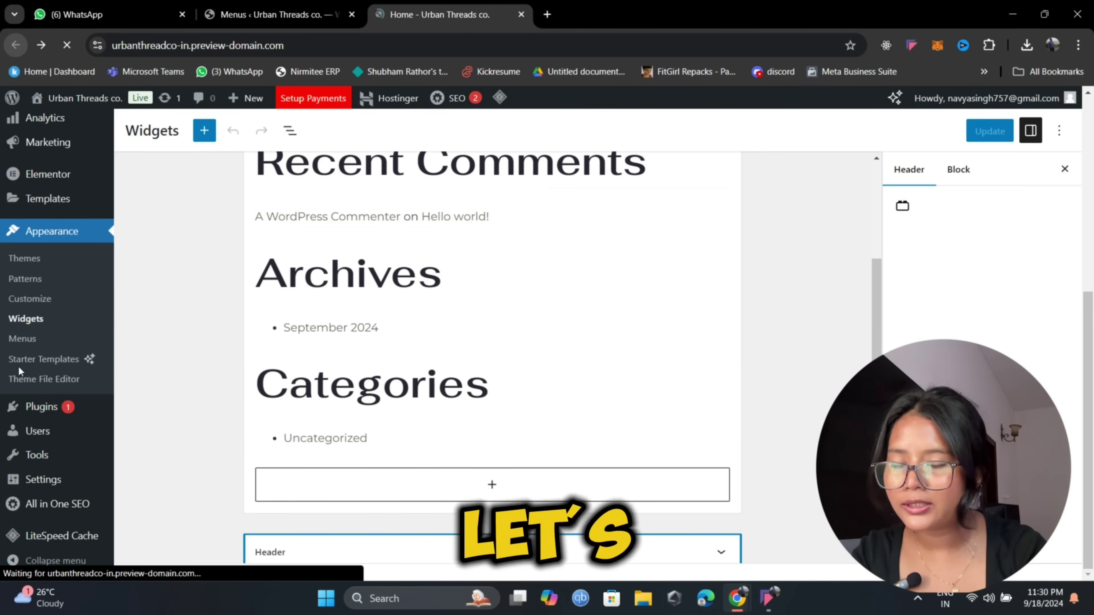
Open the site customizer's footer builder, inspect Widget 3's block options and remove Widget 3 from the footer.
scroll(410, 311, "up", 20)
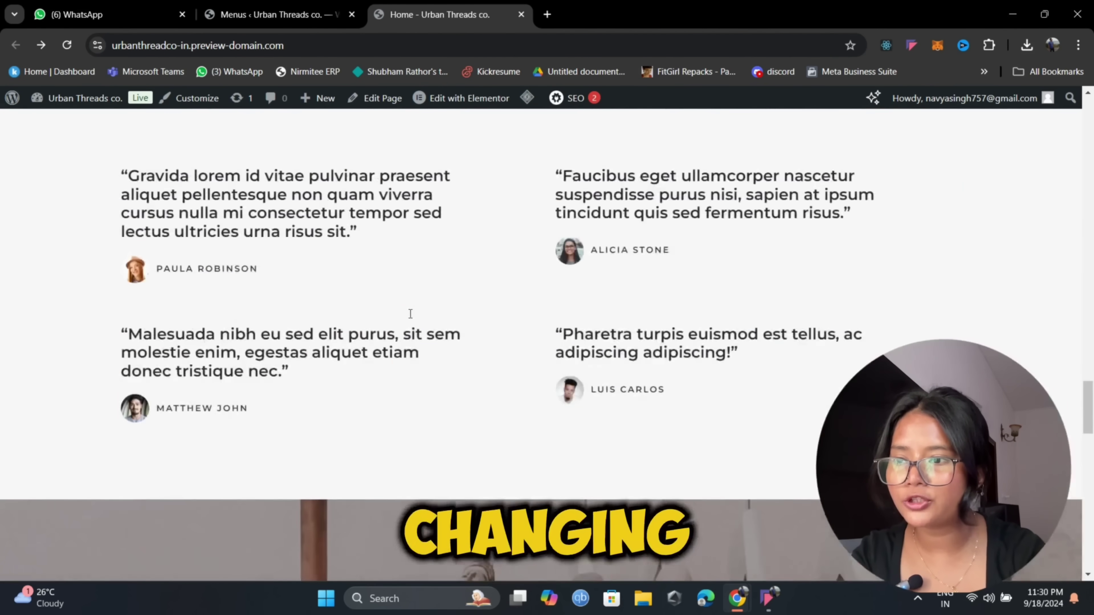
scroll(411, 314, "up", 15)
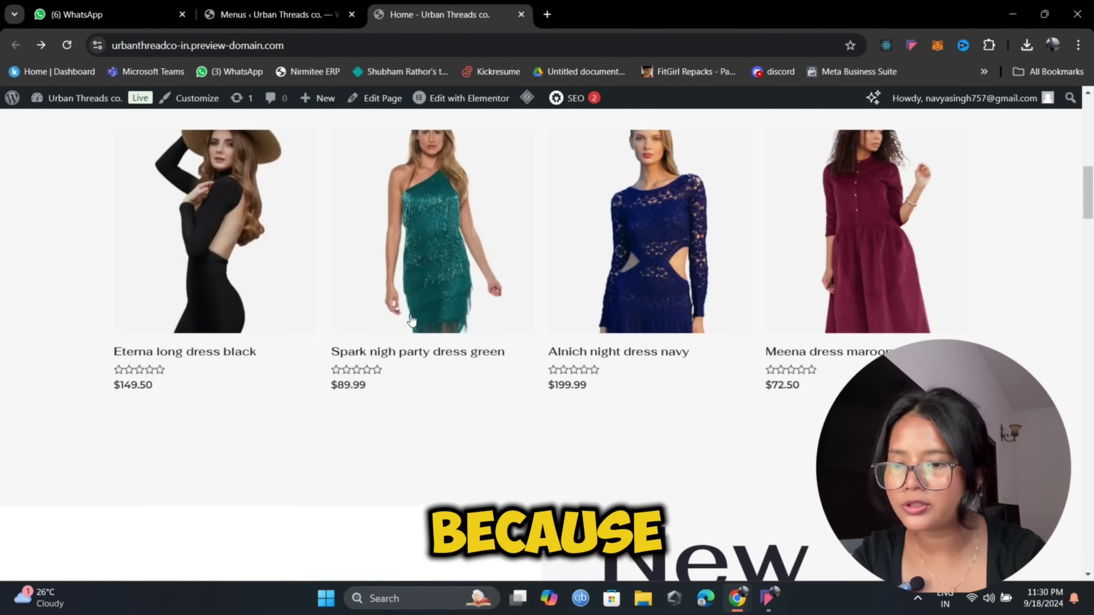
scroll(403, 310, "down", 6)
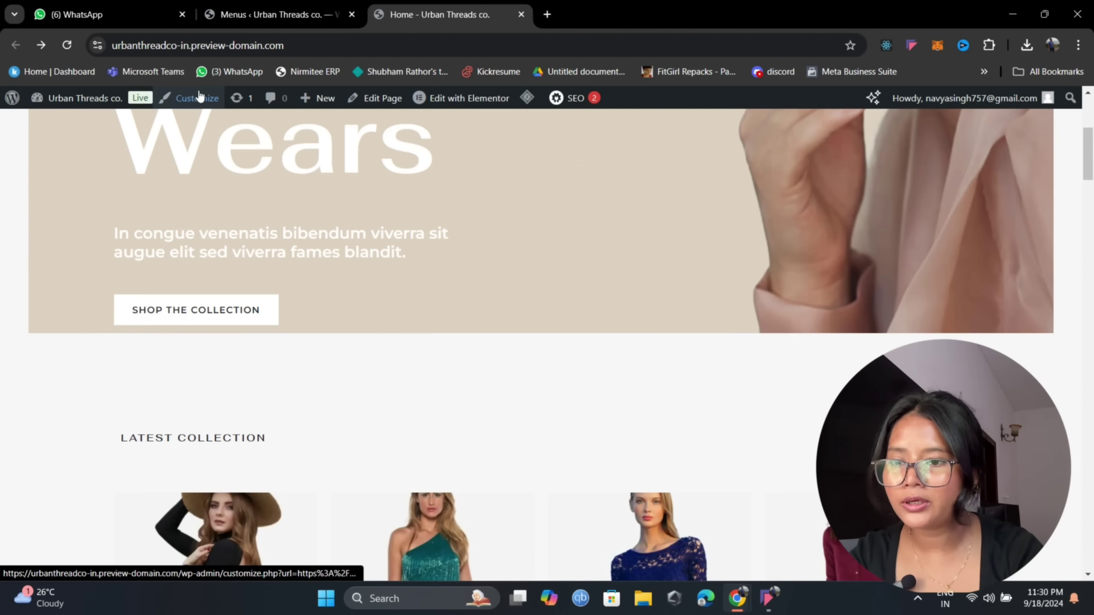
left_click(183, 99)
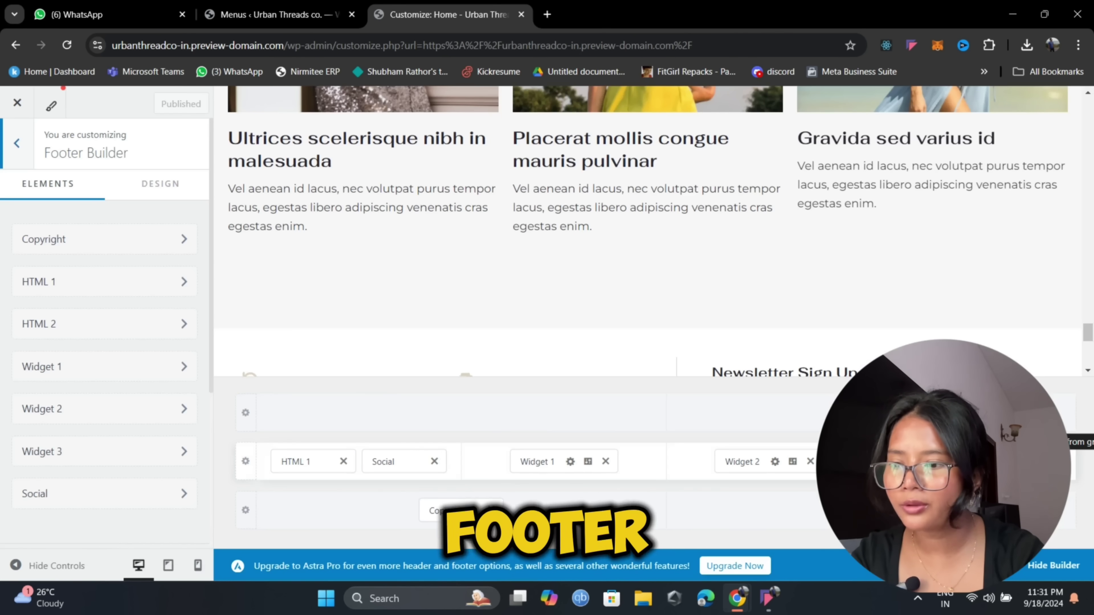
left_click(108, 452)
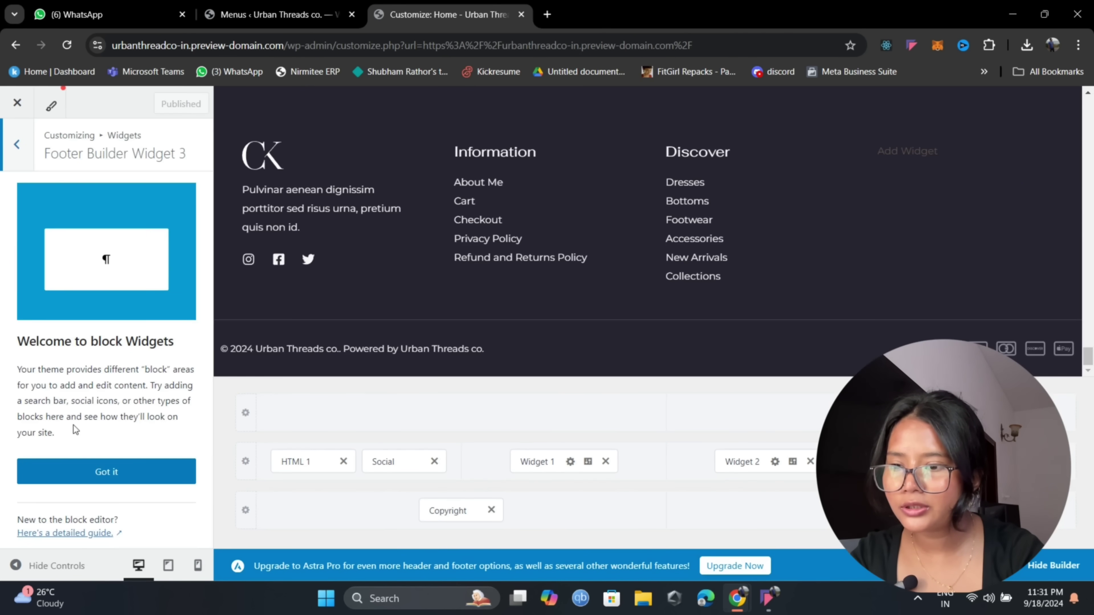
left_click(117, 481)
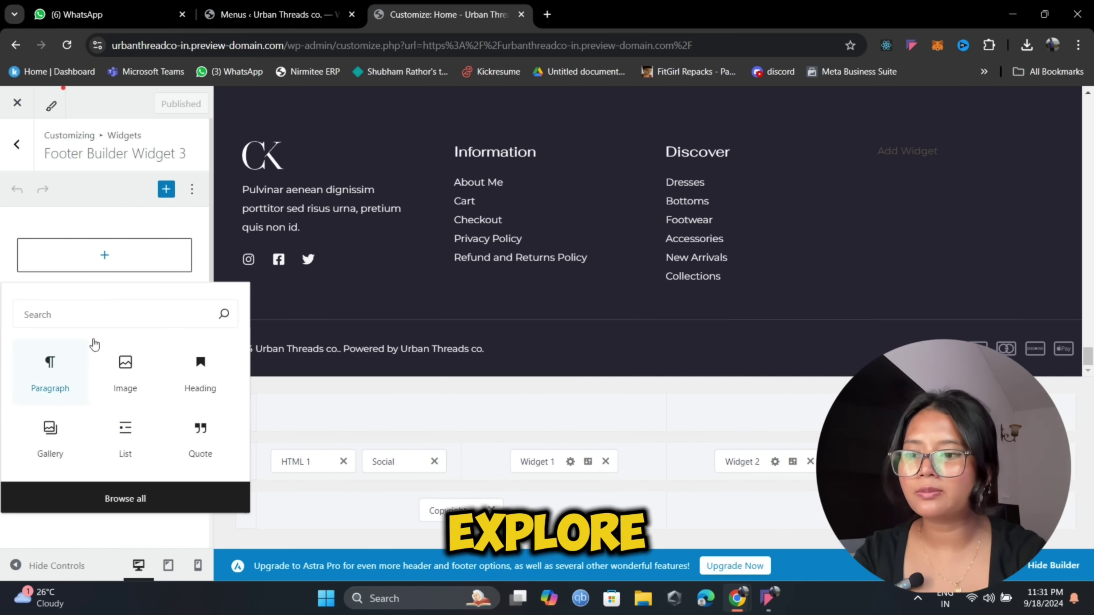
left_click(149, 252)
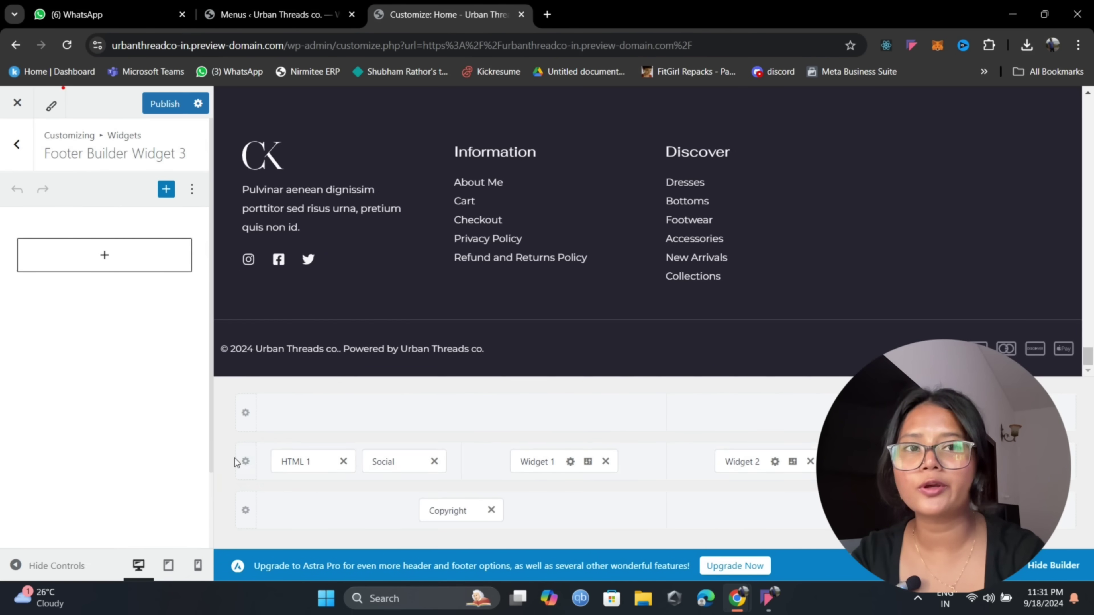
Set the primary footer to 3 columns using the layout with a wide first column.
left_click(245, 463)
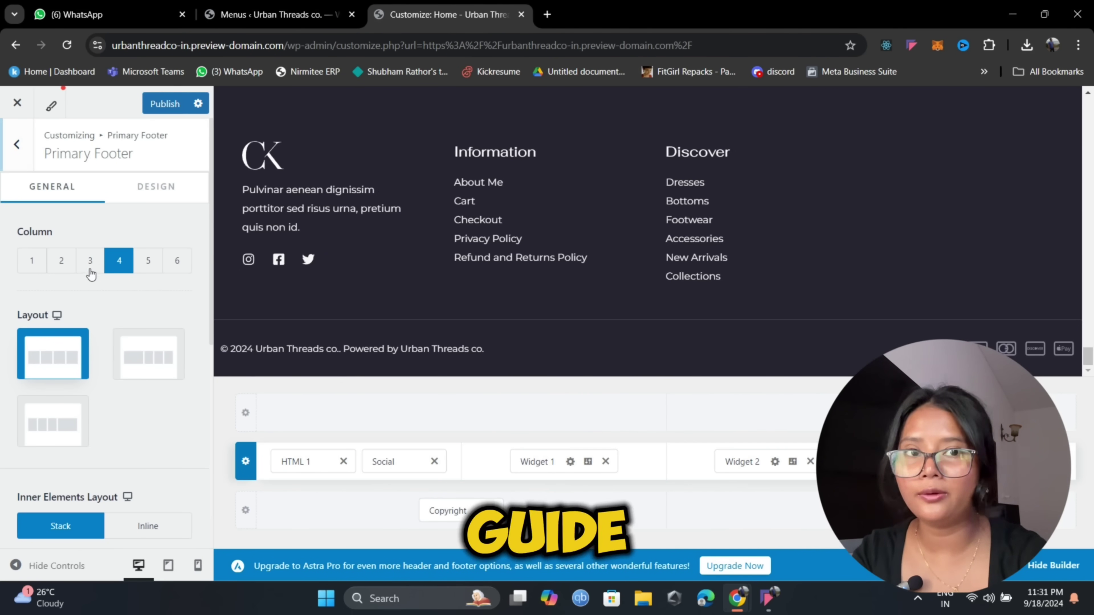
left_click(90, 261)
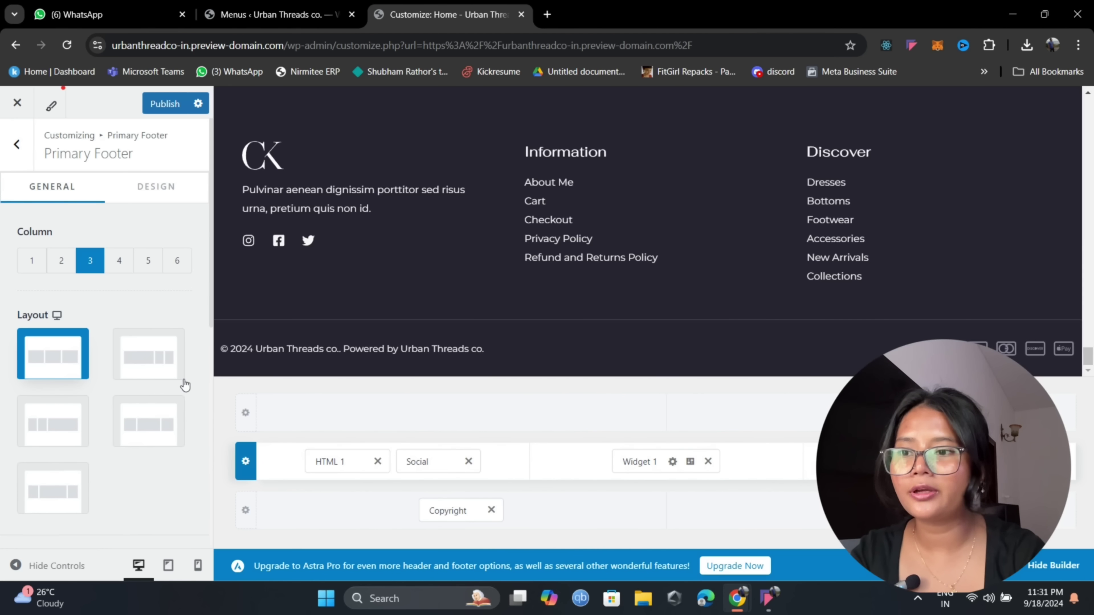
left_click(151, 365)
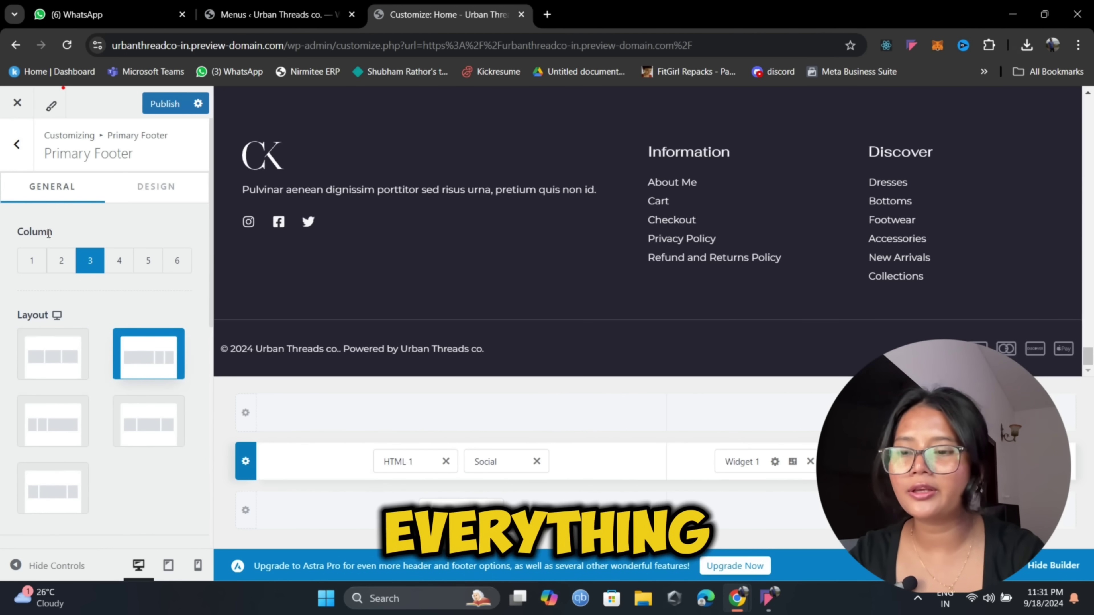
Replace the footer's HTML 1 text with "Hello we are Urban threads co. We provide best in class clothing that comes under your budget".
left_click(410, 462)
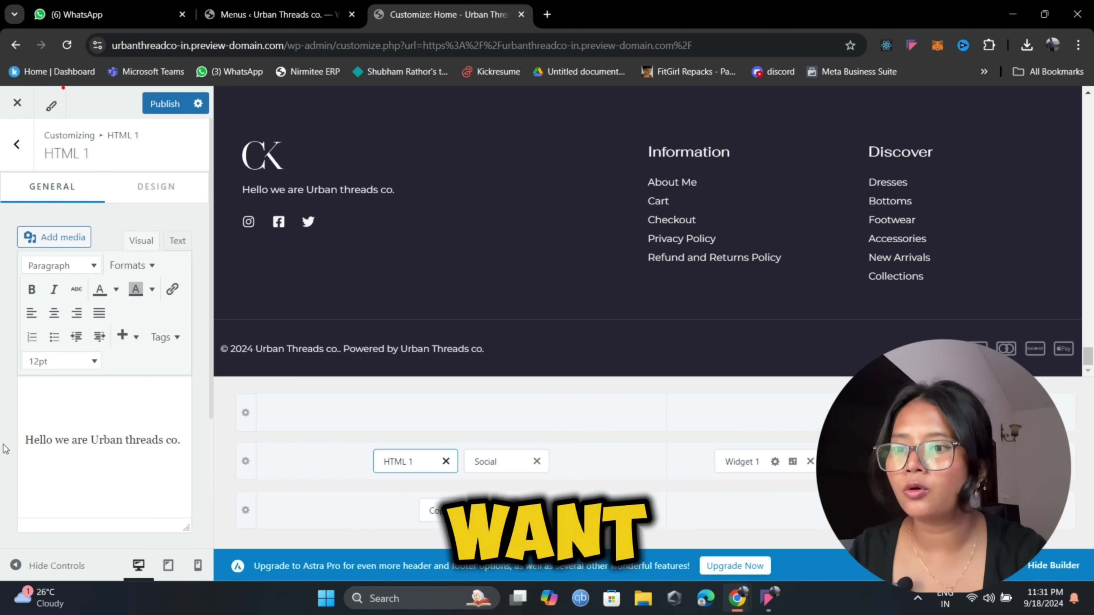
type("provide be")
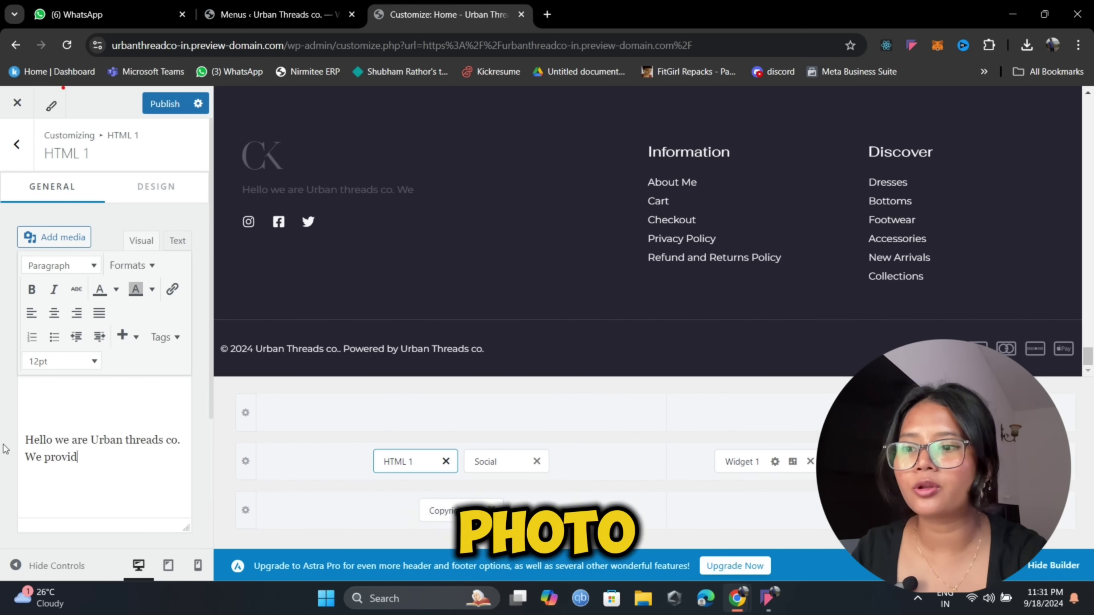
type("st  in class ")
type("clothing that comes under your budget")
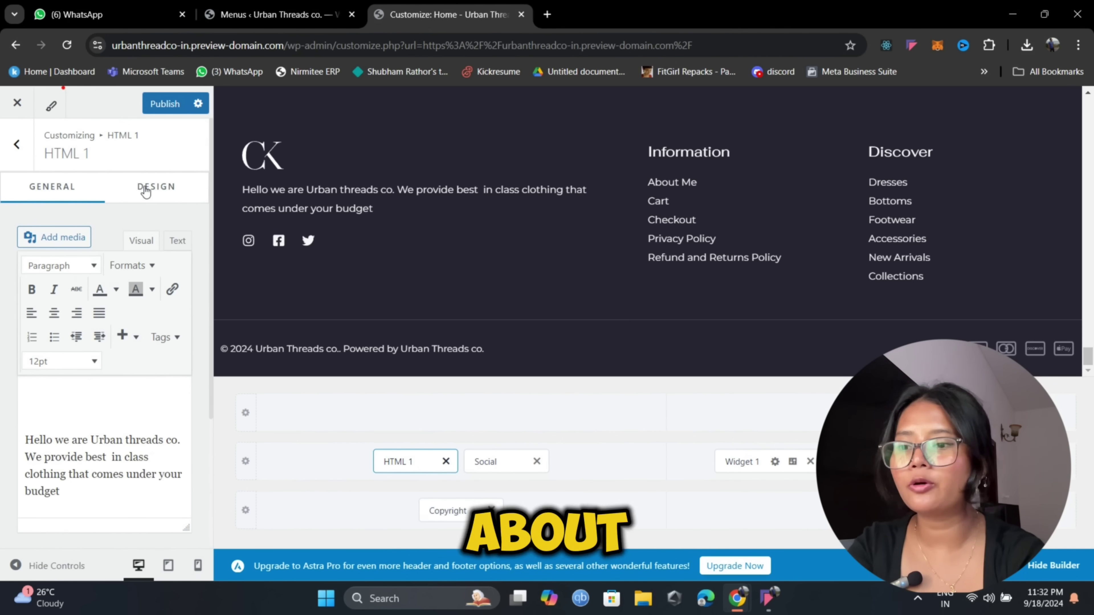
Examine the HTML 1 element's design, alignment and paragraph format options.
left_click(146, 191)
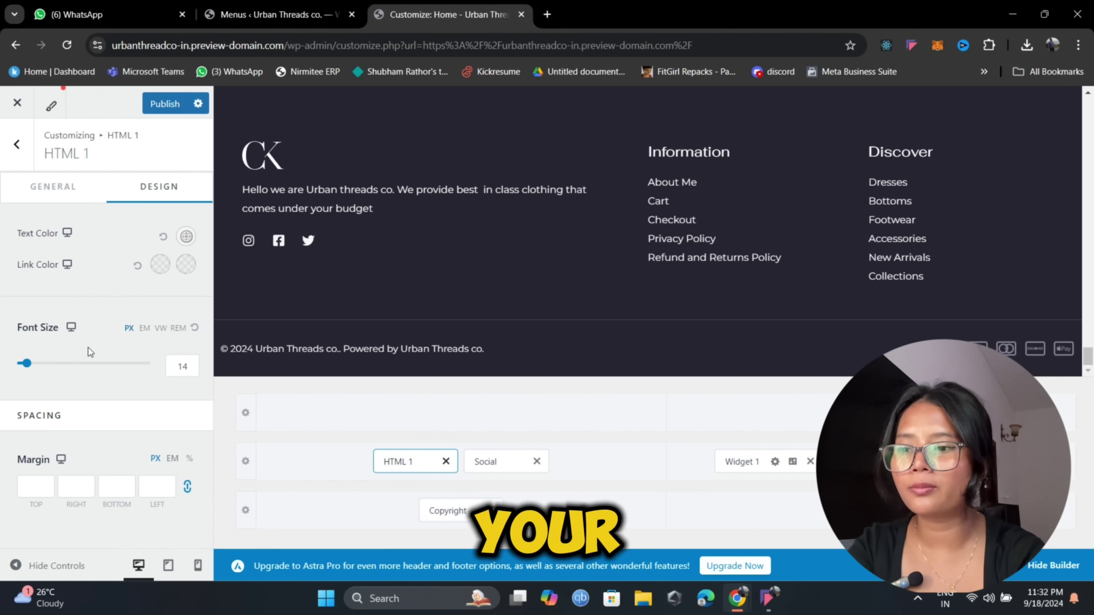
left_click(39, 197)
scroll(79, 448, "down", 4)
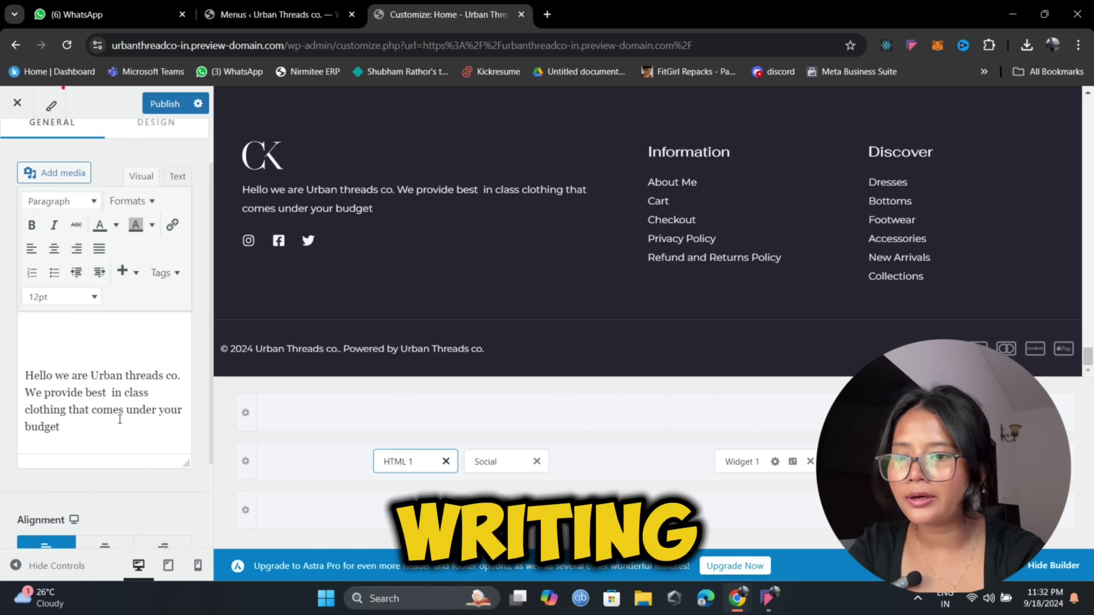
scroll(99, 483, "up", 4)
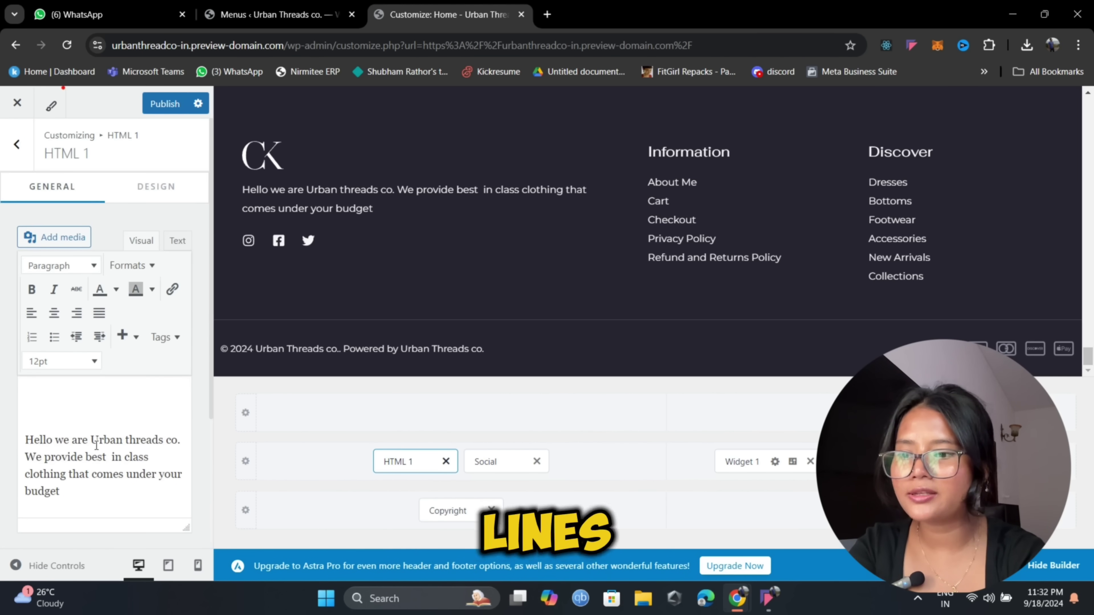
left_click(49, 266)
left_click(49, 266)
Try to insert the Urban Threads Co. logo from the media library after the HTML 1 text.
left_click(54, 237)
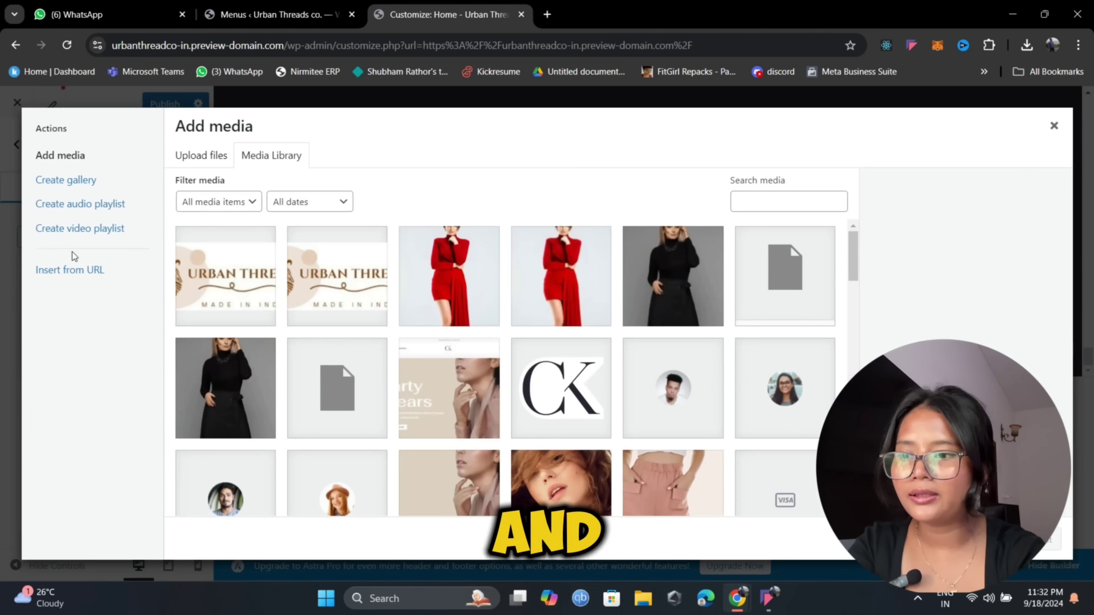
left_click(203, 272)
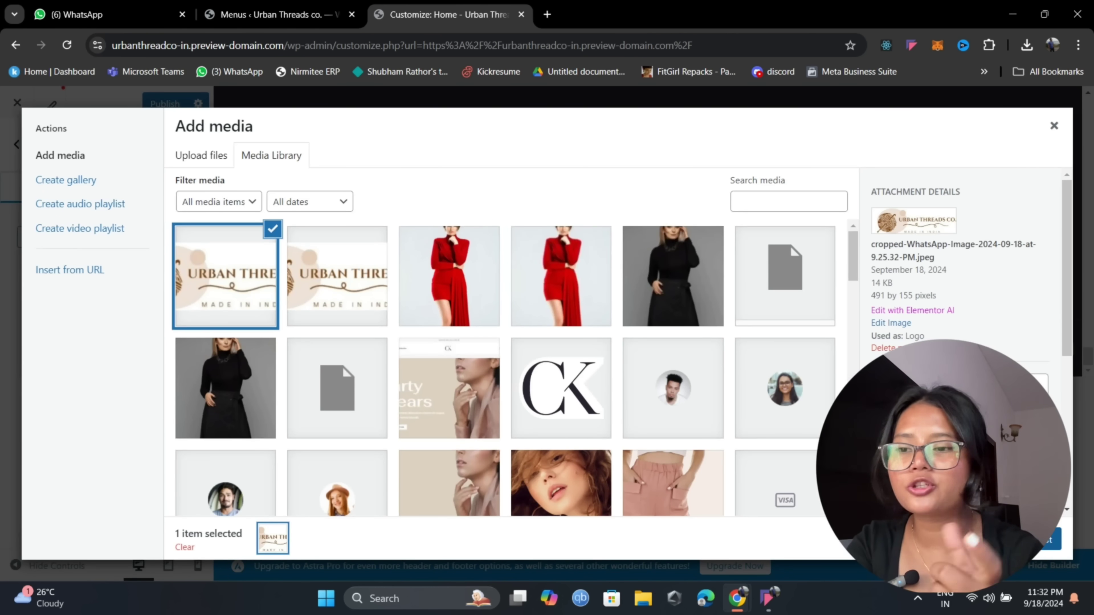
left_click(1051, 539)
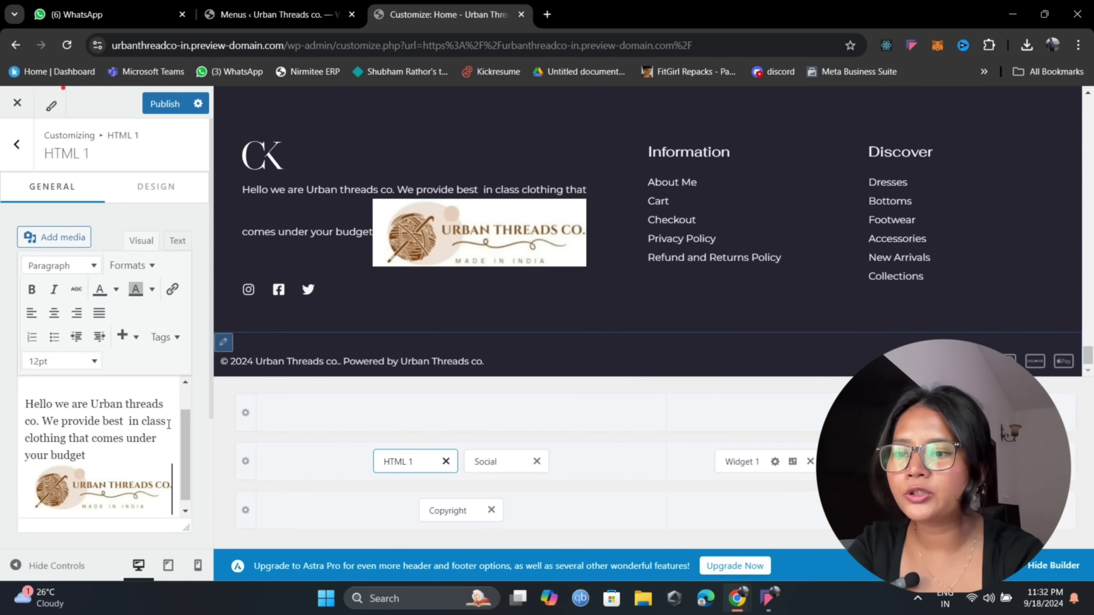
left_click(158, 492)
key("Delete")
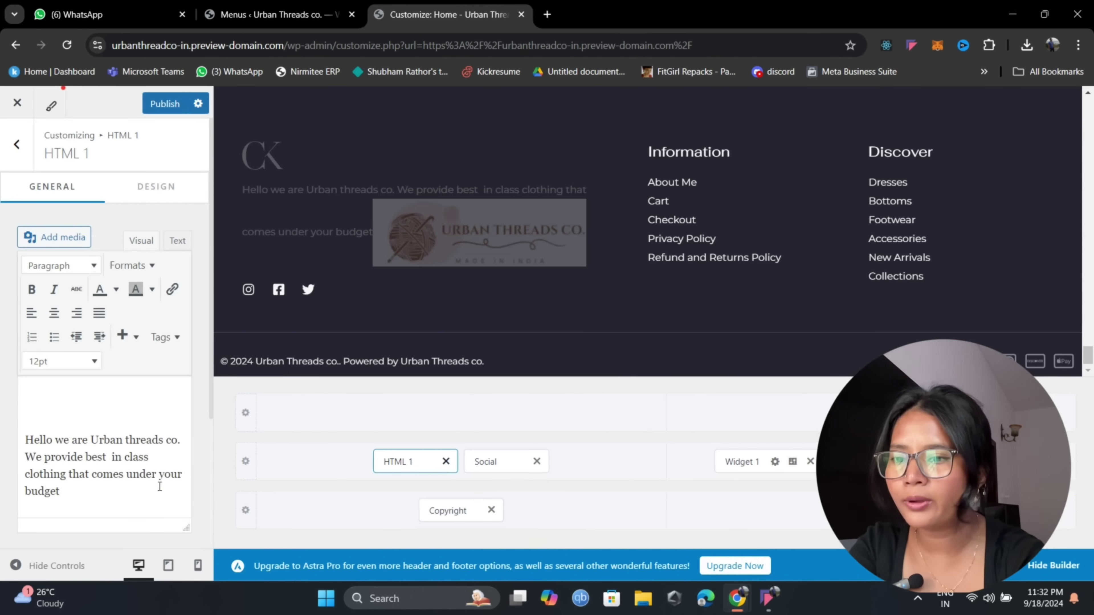
Replace the CK logo in HTML 1 with the Urban Threads Co. logo, start the text on a new line below it and publish.
left_click(16, 144)
left_click(103, 281)
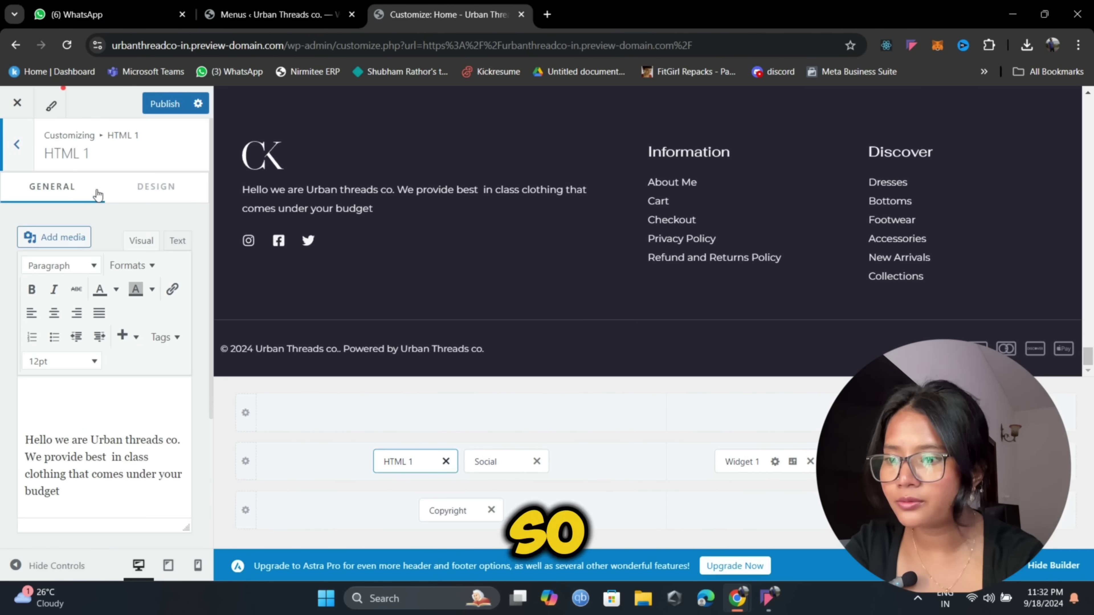
left_click(16, 139)
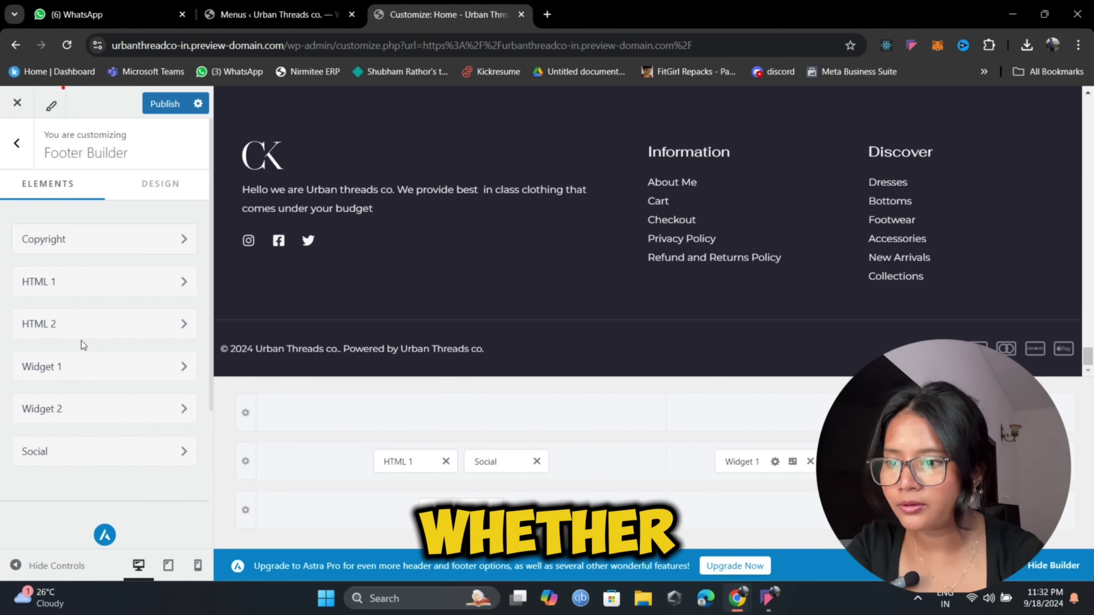
left_click(95, 328)
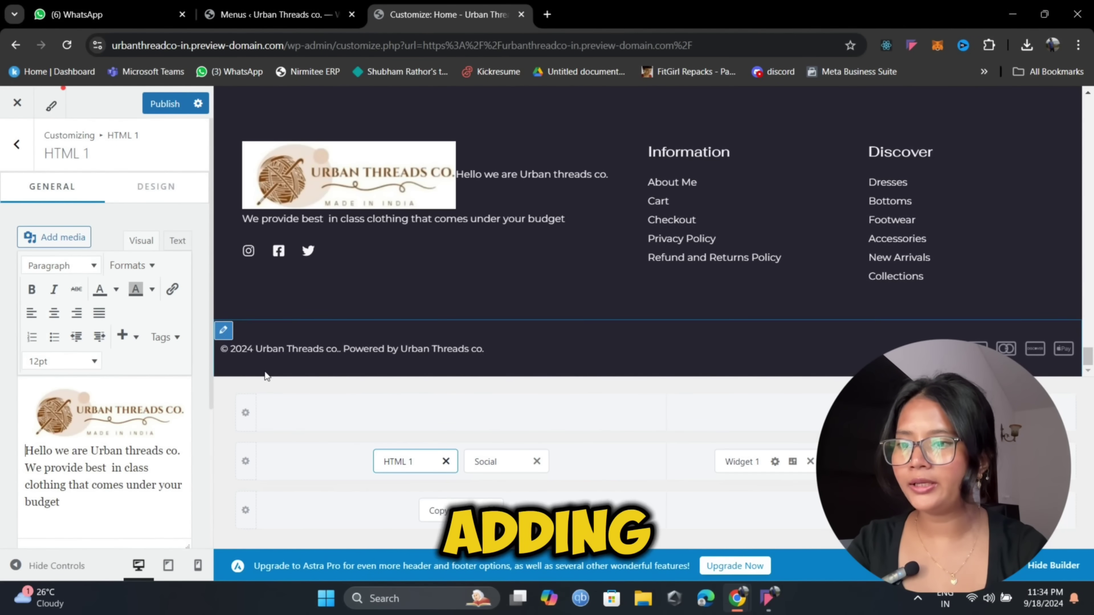
left_click(29, 448)
key("Return")
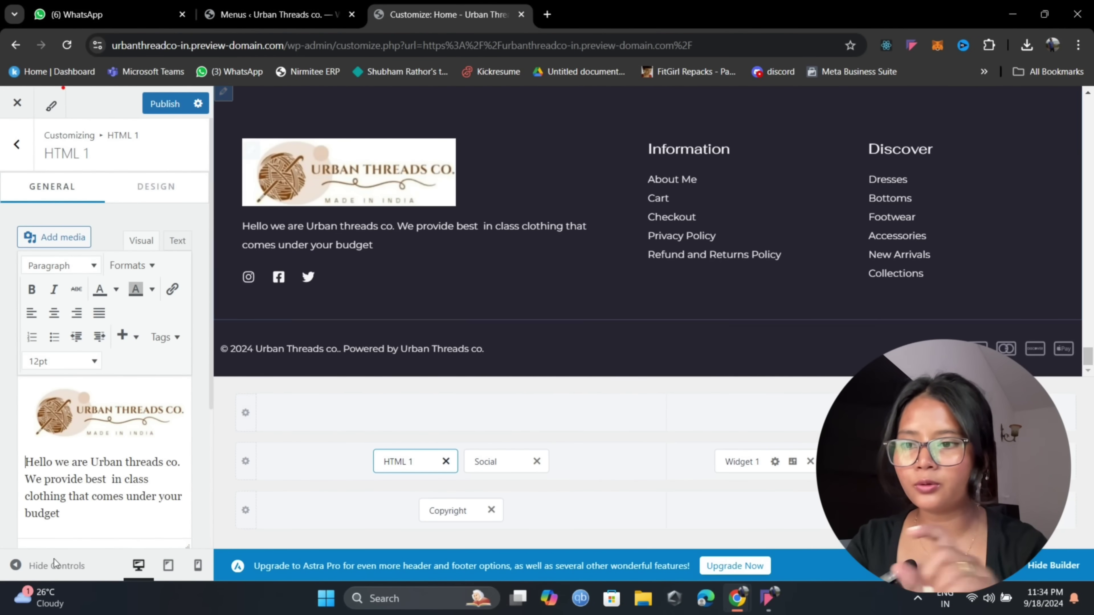
scroll(128, 455, "down", 4)
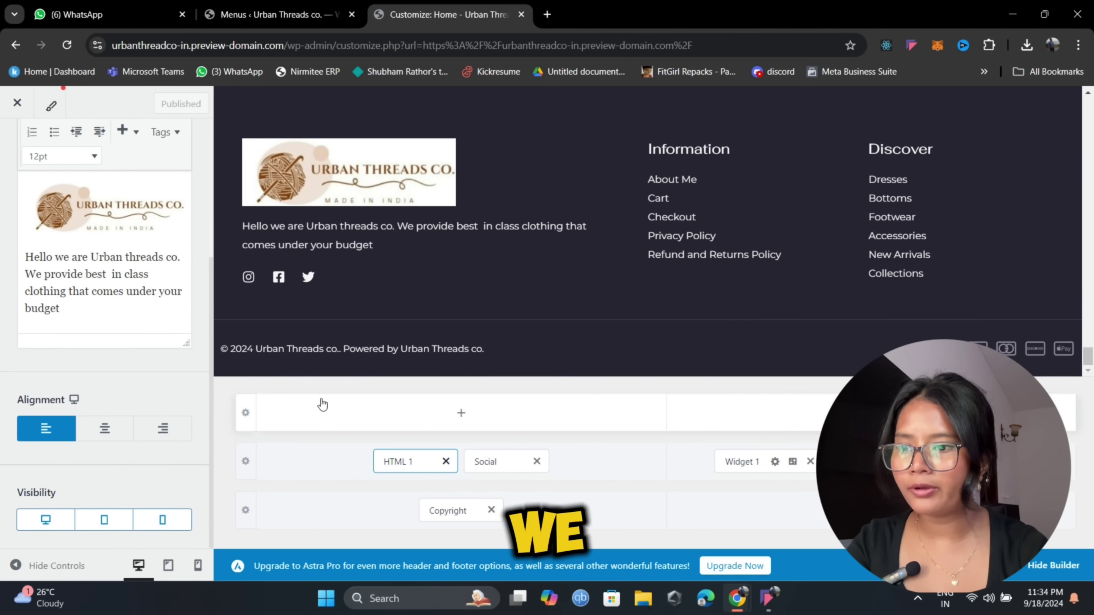
Open the Home page in Elementor and select the Party Wears banner text for editing.
scroll(373, 288, "up", 10)
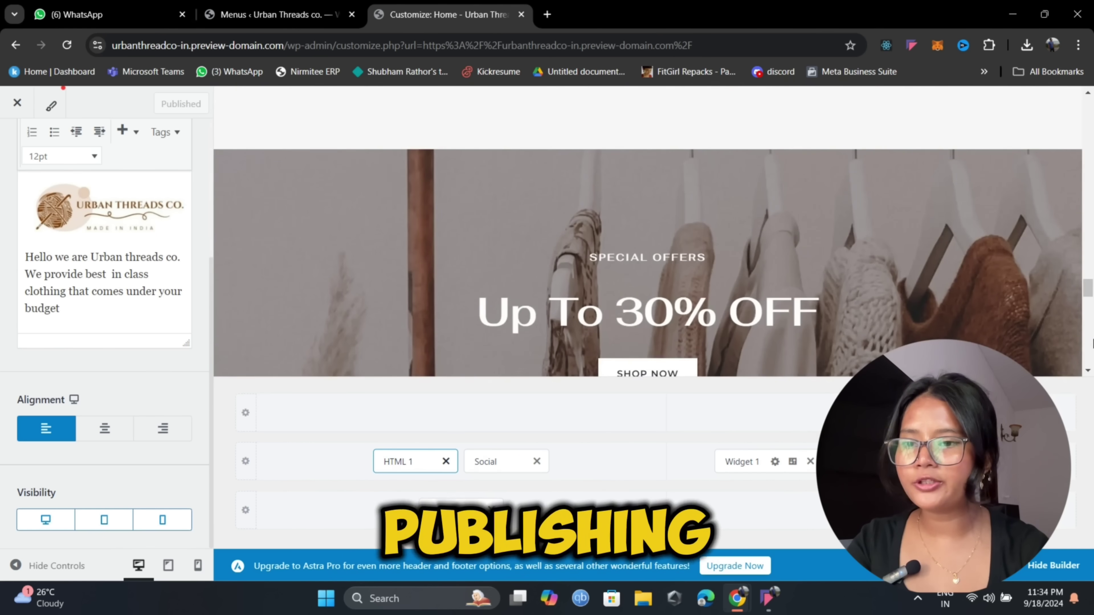
scroll(1091, 289, "up", 5)
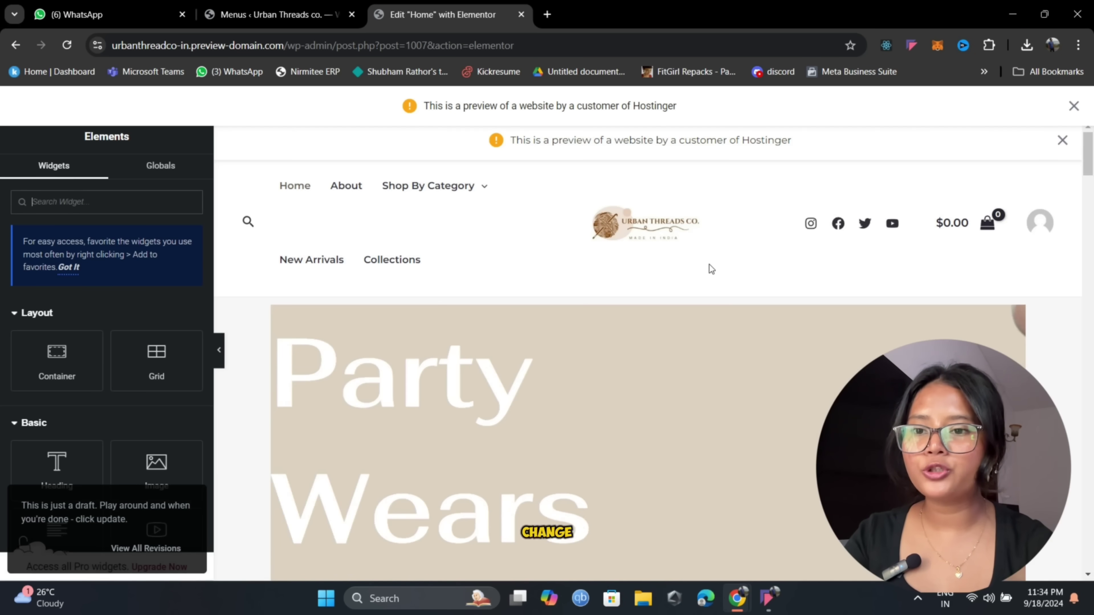
scroll(710, 264, "down", 2)
left_click(782, 292)
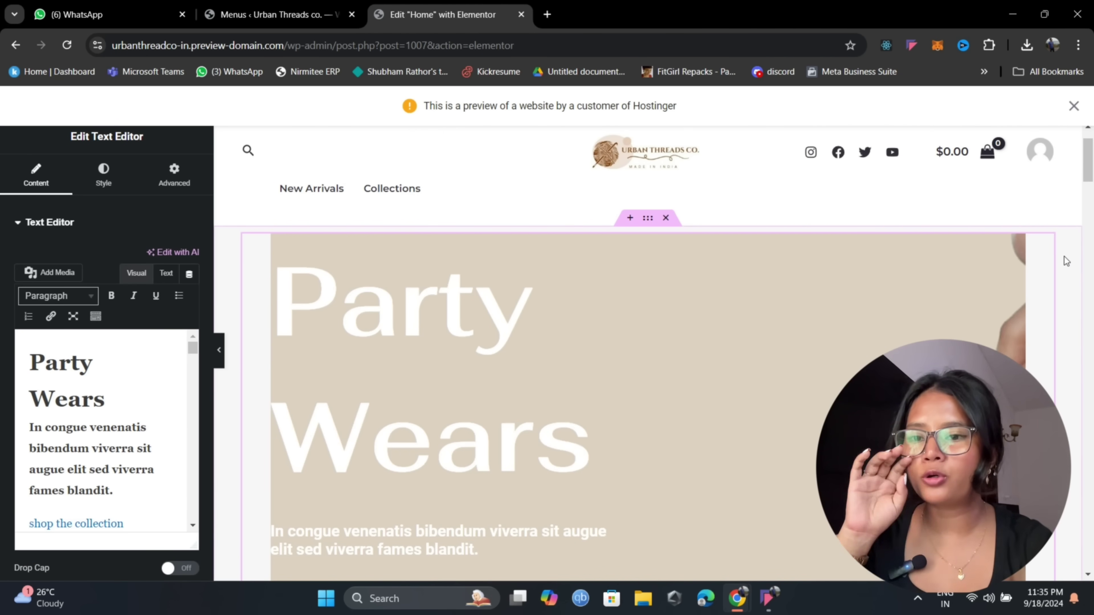
Examine the layout and background style options of the container holding the Party Wears banner.
left_click(649, 219)
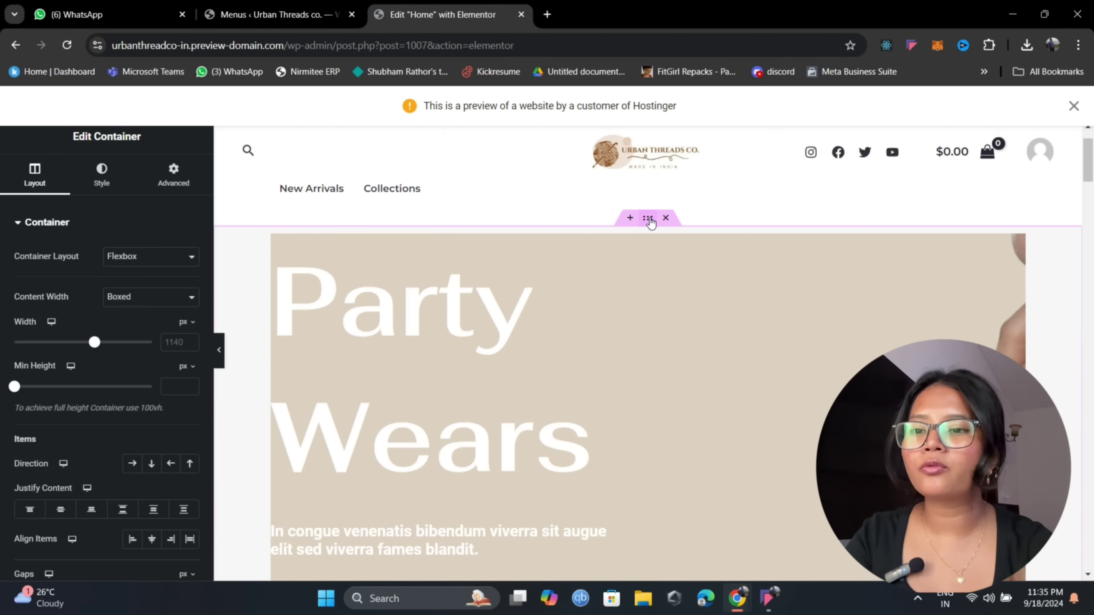
scroll(90, 176, "down", 5)
scroll(85, 207, "up", 5)
left_click(102, 174)
left_click(142, 262)
left_click(59, 259)
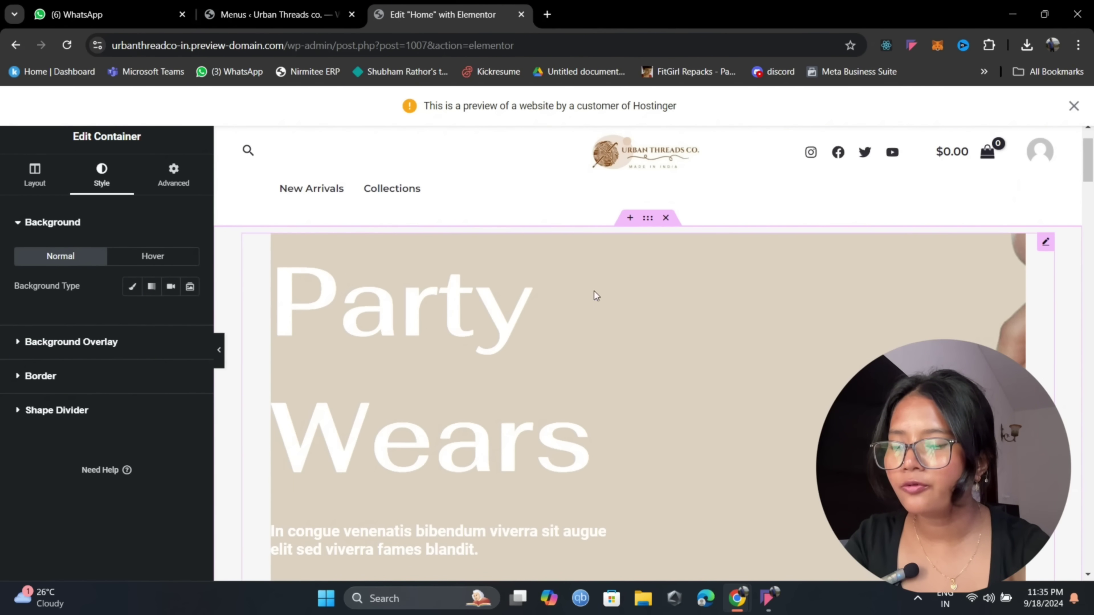
Examine the Party Wears Text Editor content, the page sections it covers and its underlying code.
left_click(904, 264)
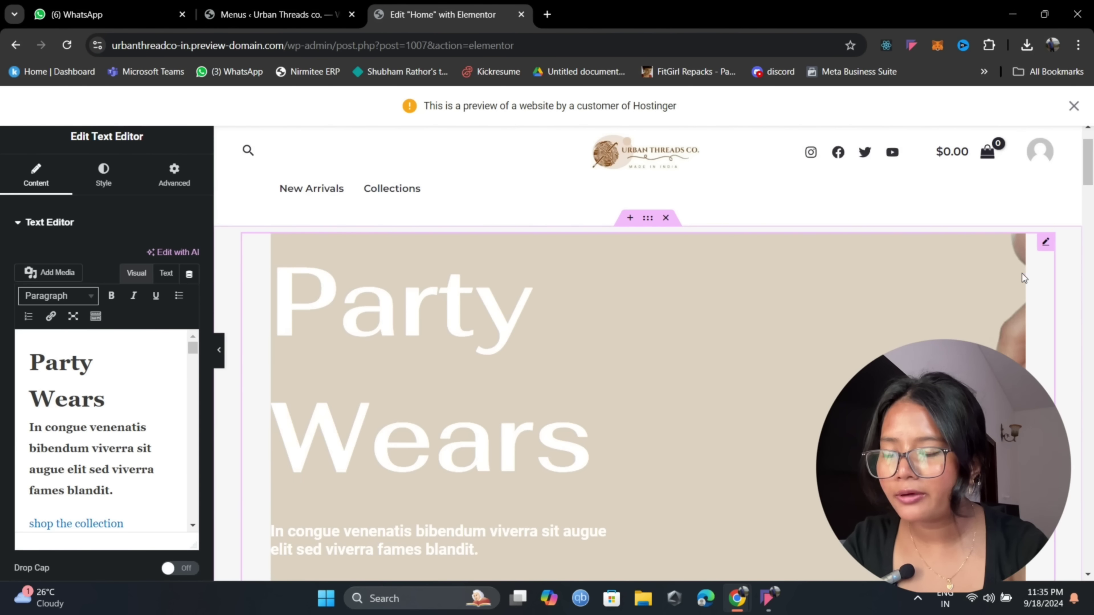
scroll(93, 436, "down", 4)
scroll(93, 436, "up", 3)
scroll(94, 436, "up", 1)
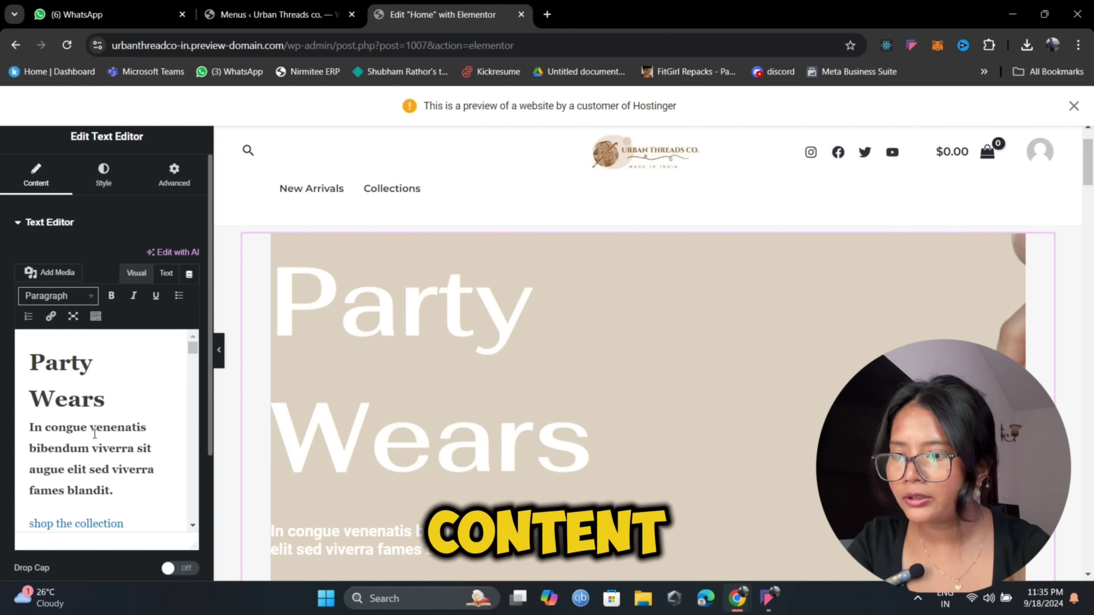
scroll(629, 478, "down", 8)
scroll(28, 448, "down", 15)
scroll(30, 437, "down", 10)
scroll(39, 436, "up", 4)
scroll(40, 435, "up", 10)
scroll(129, 431, "down", 5)
scroll(196, 340, "up", 5)
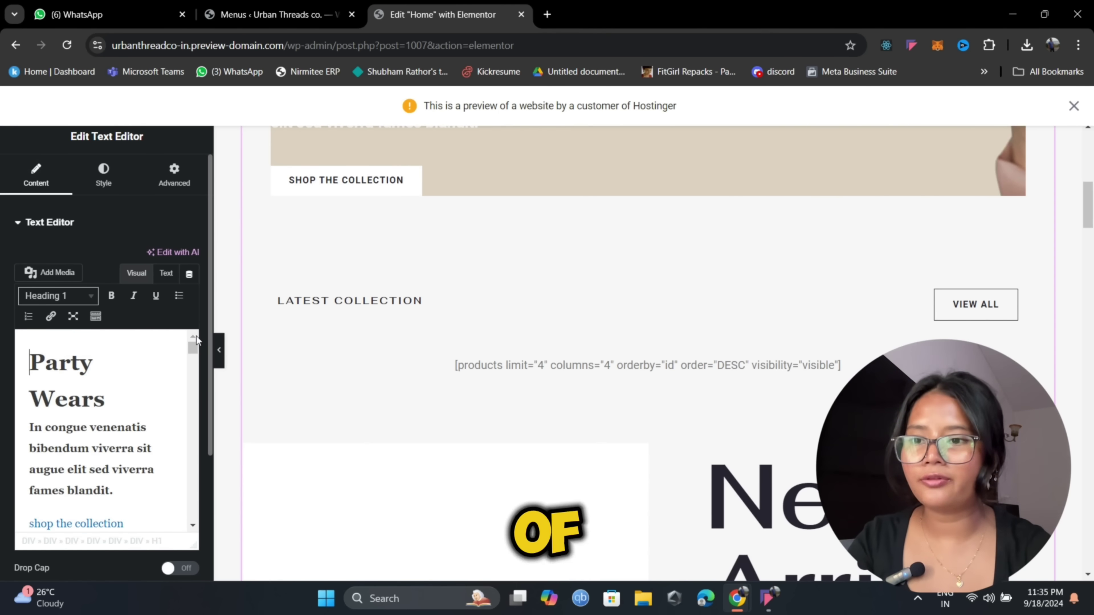
left_click(167, 274)
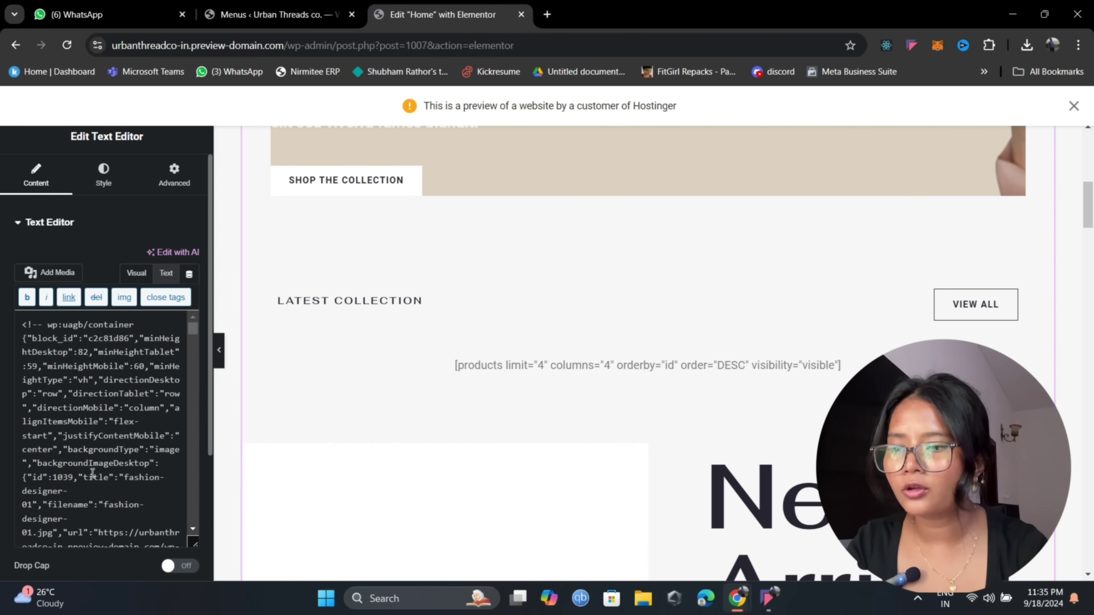
scroll(89, 491, "down", 2)
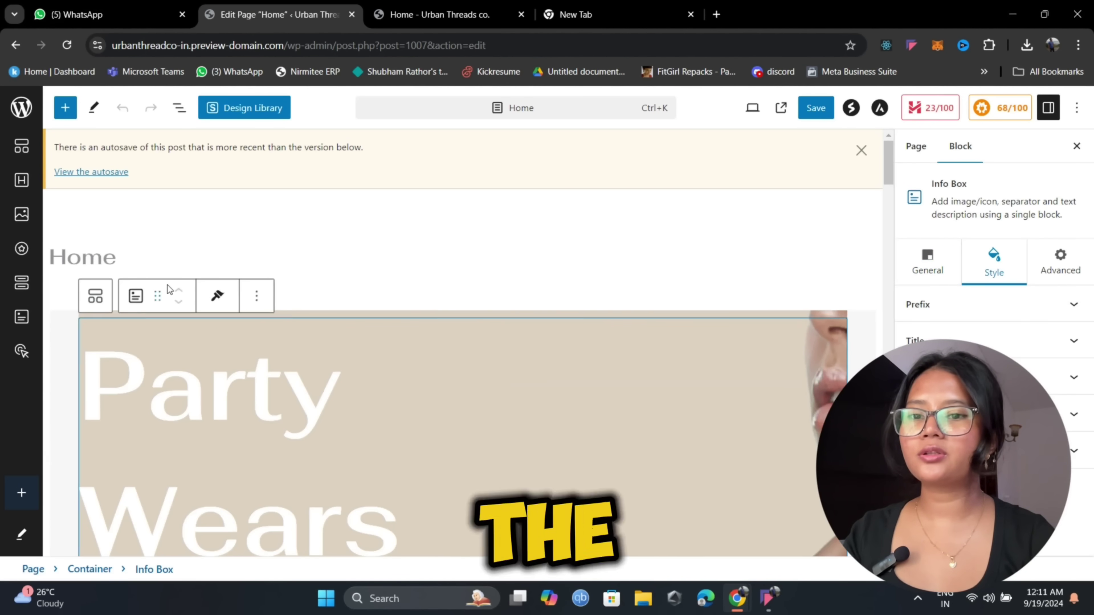
Replace the background image of the Party Wears banner container with the media library photo of the woman in black reclining on a leather sofa.
left_click(258, 299)
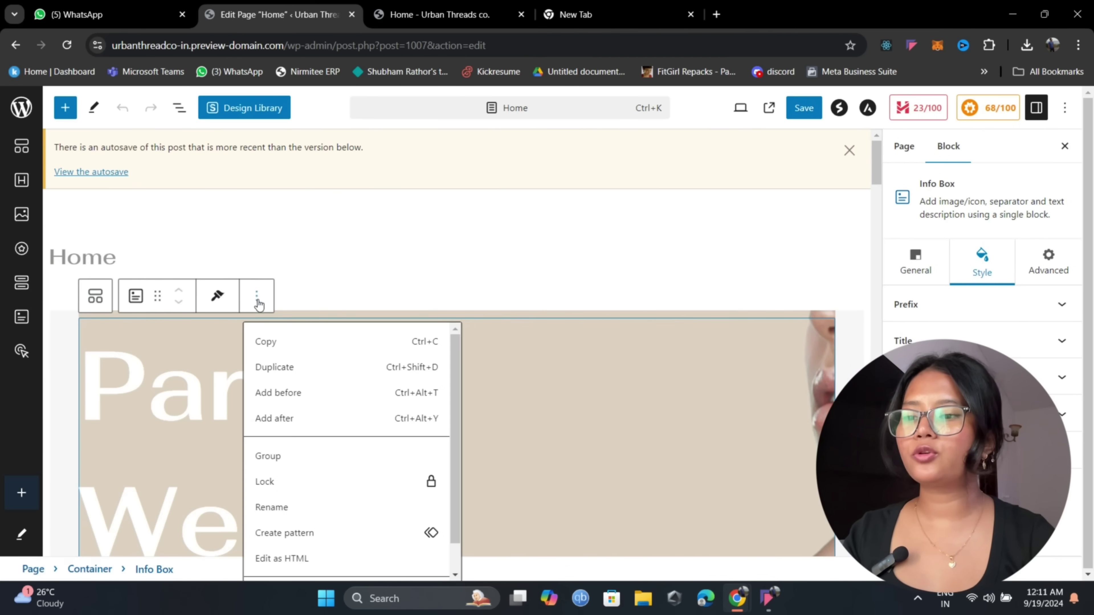
left_click(156, 307)
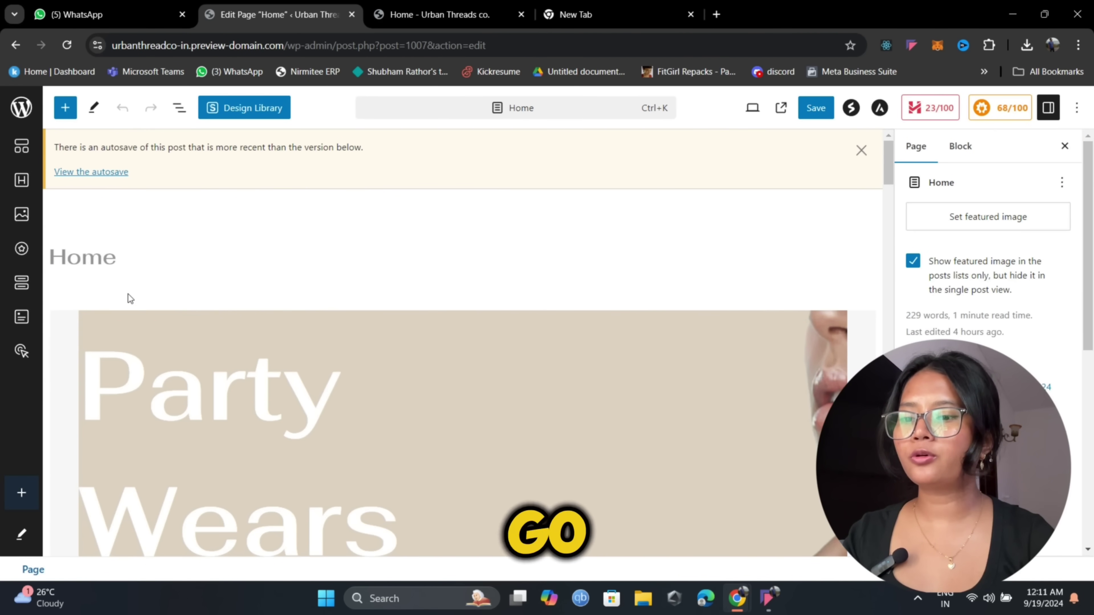
left_click(150, 323)
left_click(136, 297)
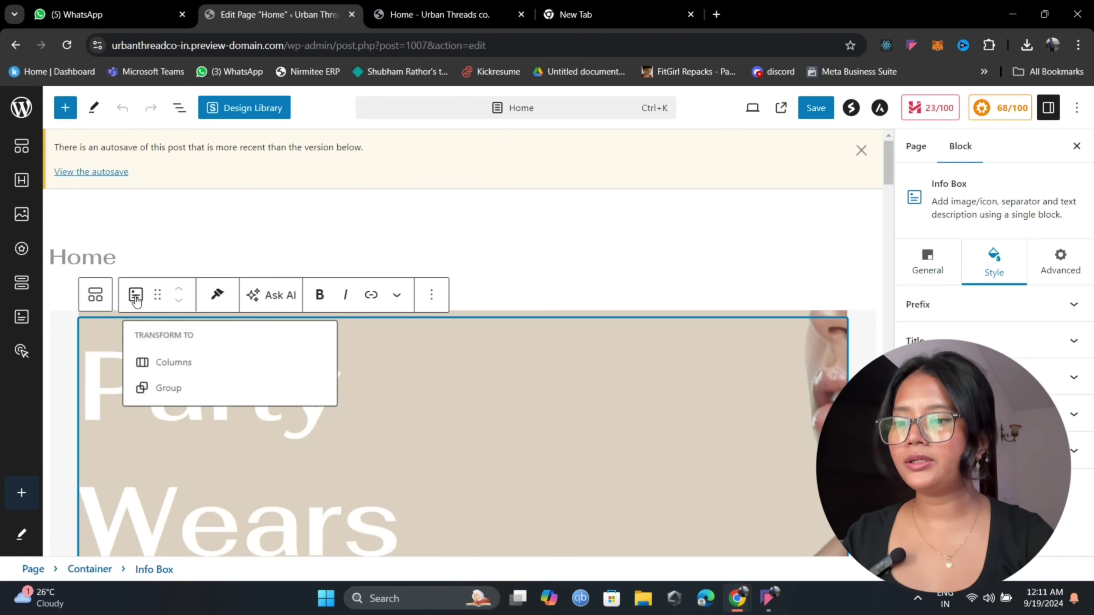
left_click(96, 294)
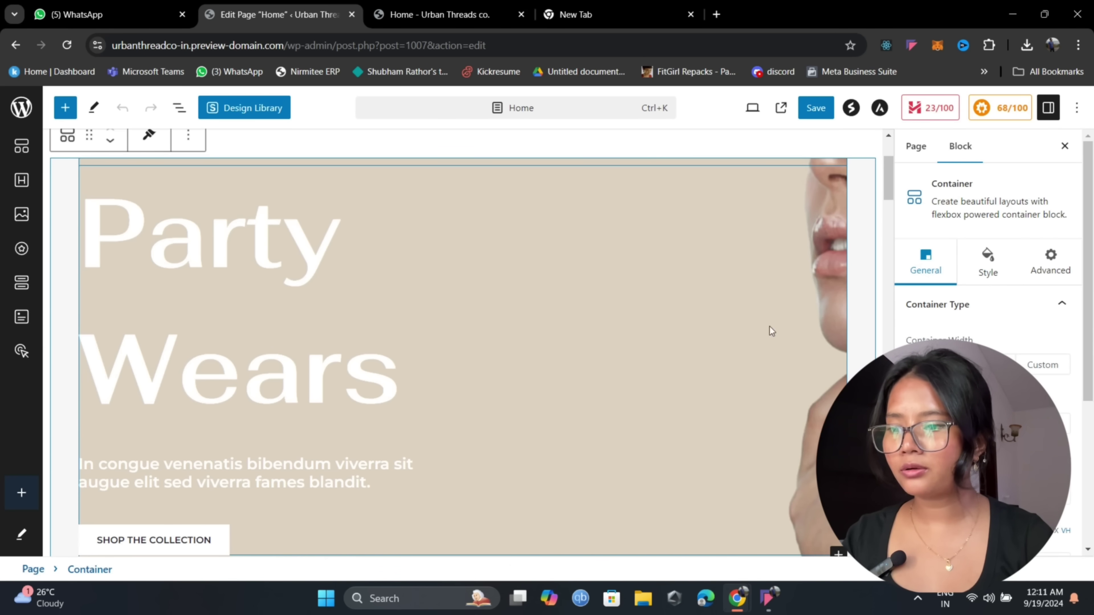
left_click(988, 263)
left_click(1041, 342)
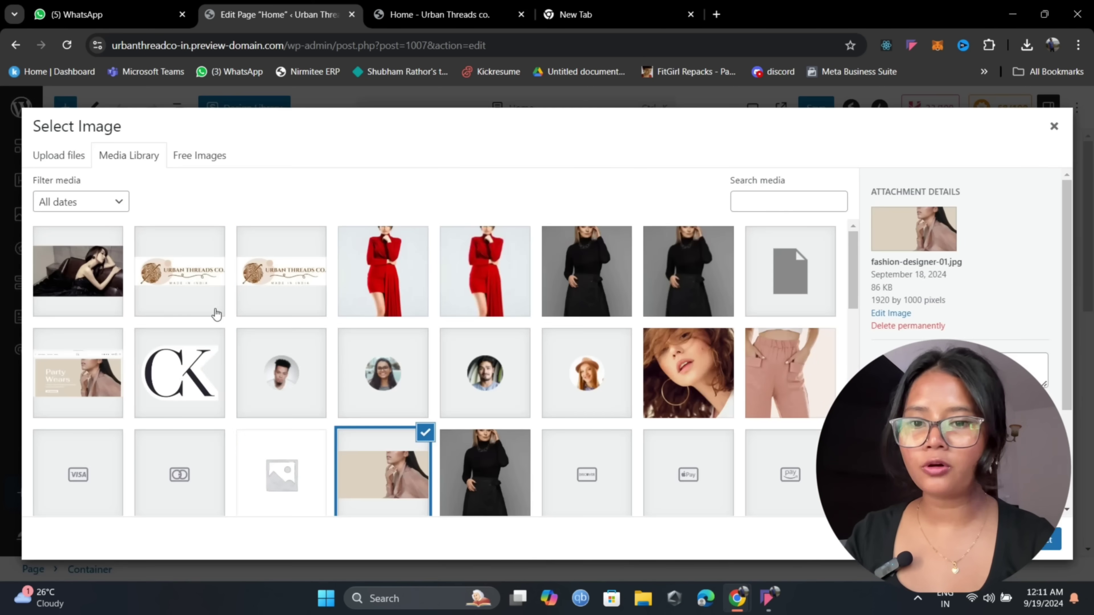
left_click(95, 272)
left_click(1048, 544)
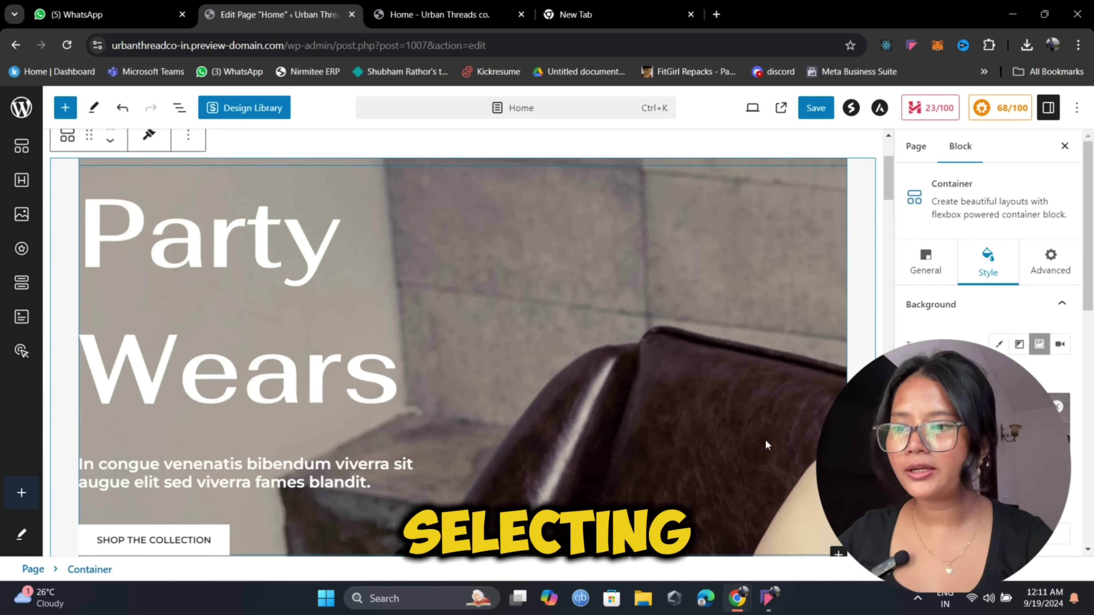
Move the banner background image's focal position onto the woman's face and save the Home page.
scroll(767, 446, "down", 3)
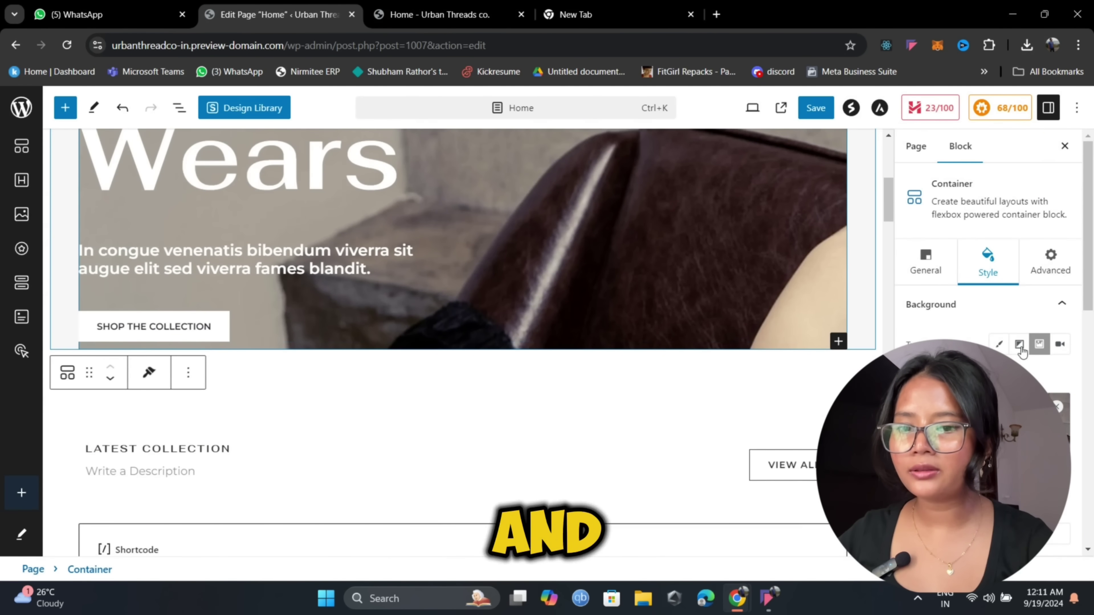
left_click(1019, 344)
left_click(1040, 344)
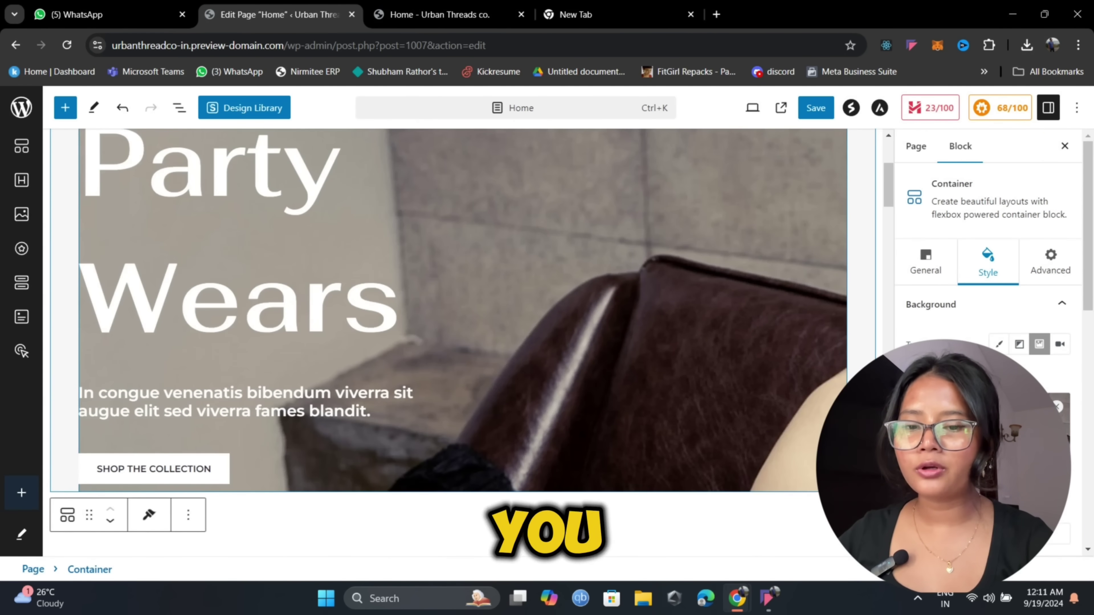
scroll(987, 302, "down", 5)
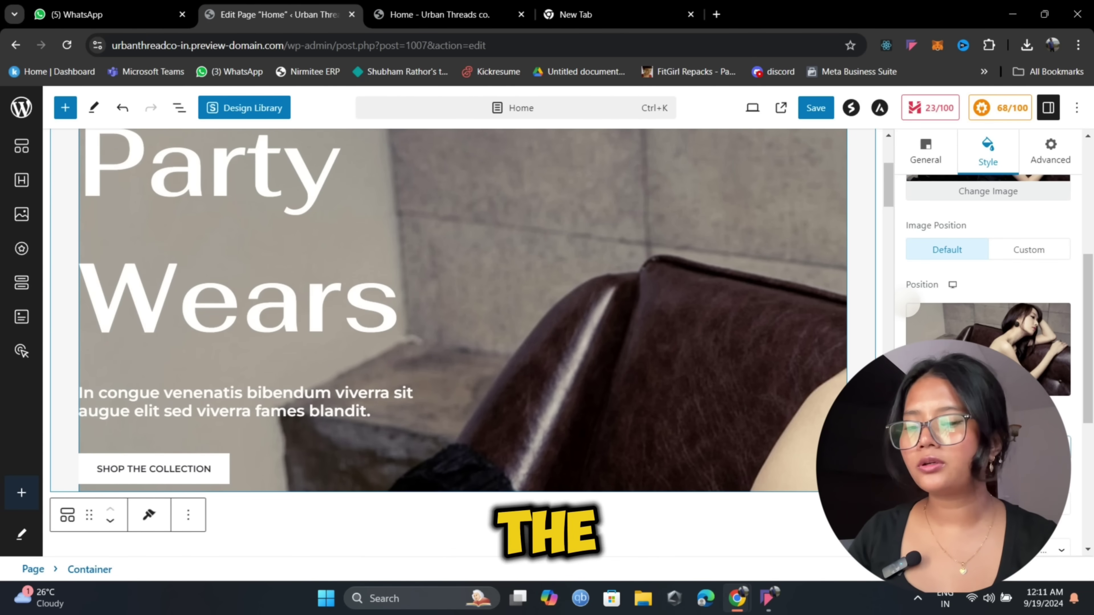
scroll(987, 302, "down", 2)
left_click_drag(911, 236, 1018, 241)
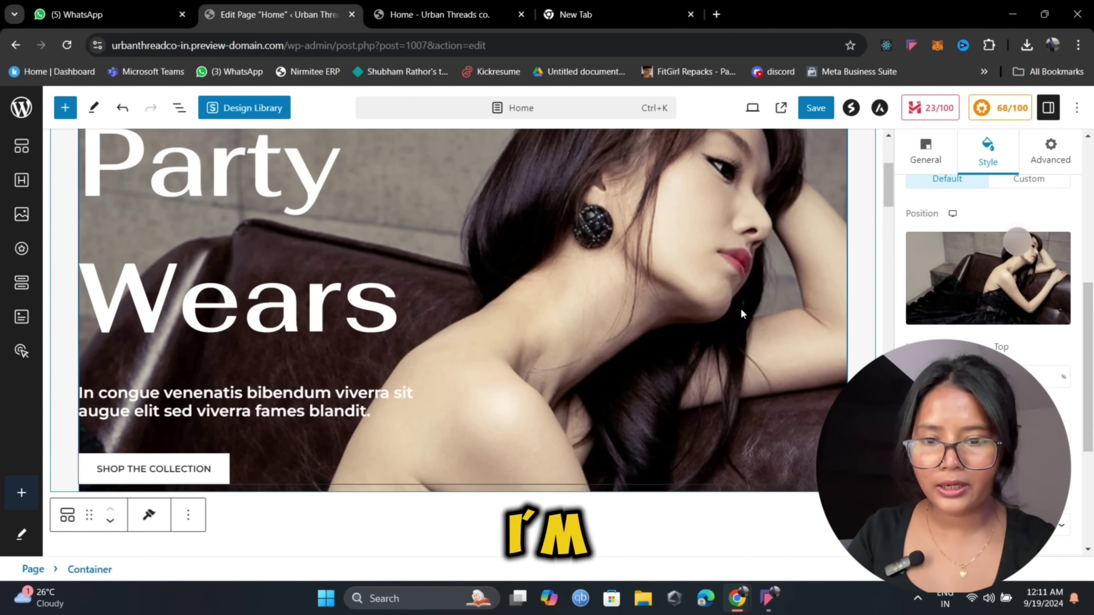
scroll(655, 319, "up", 3)
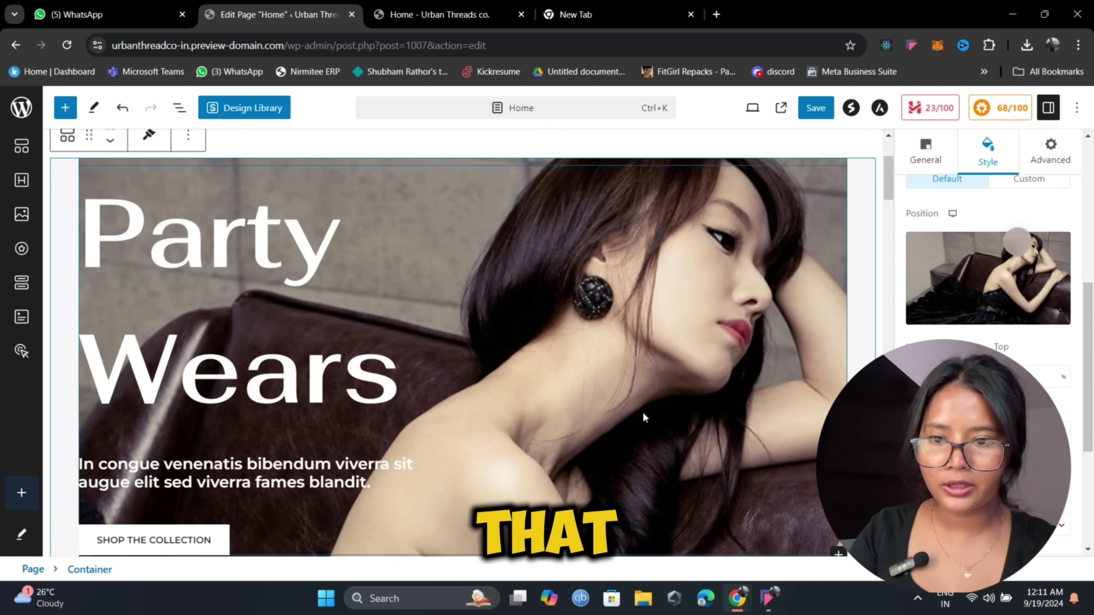
scroll(969, 204, "up", 10)
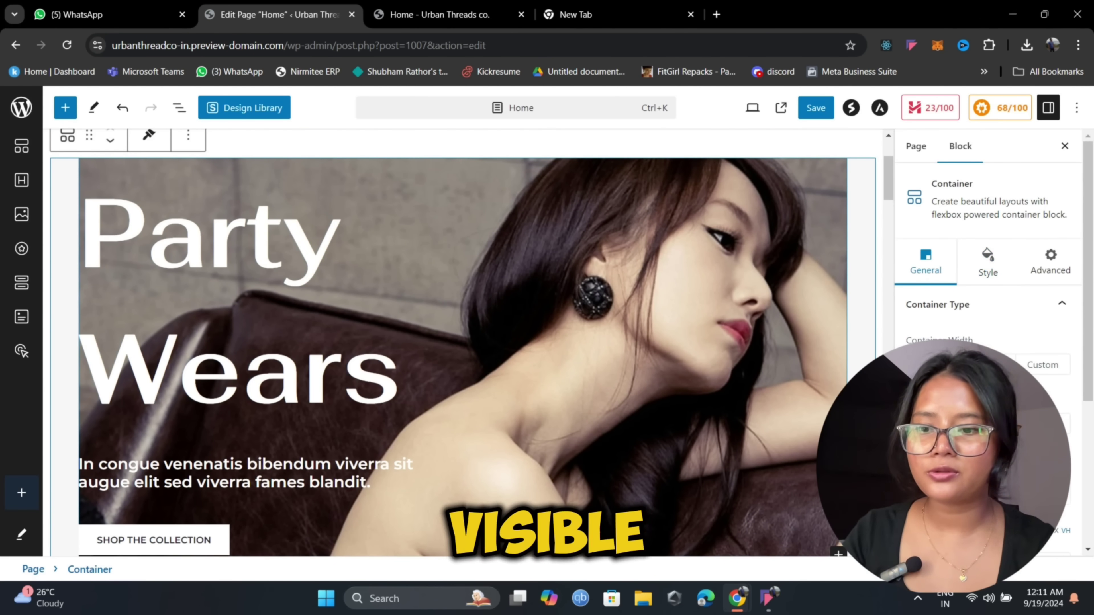
scroll(462, 343, "down", 1)
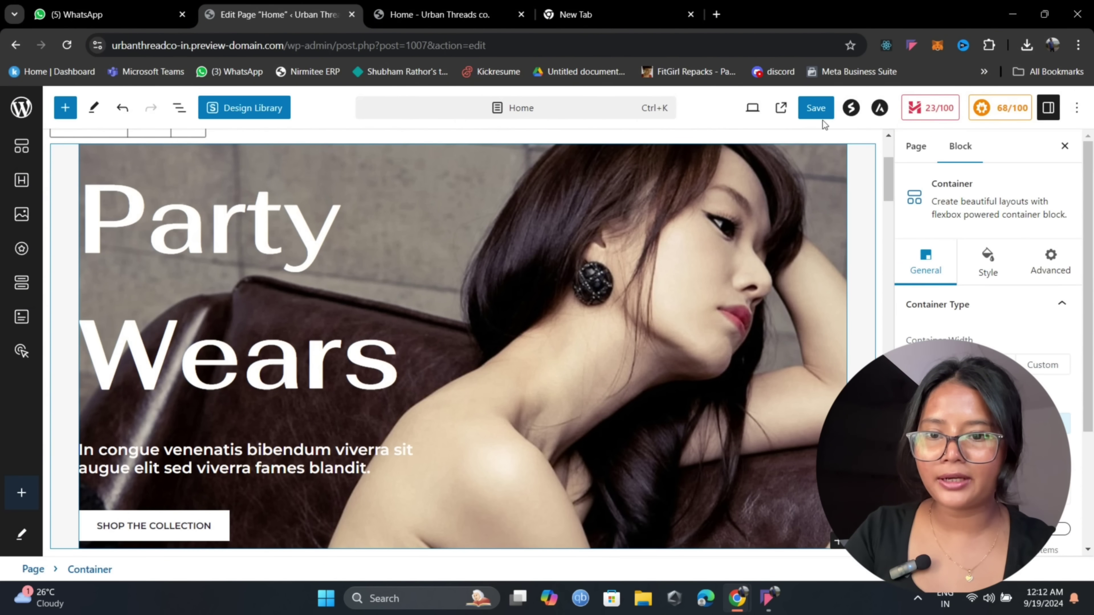
left_click(823, 110)
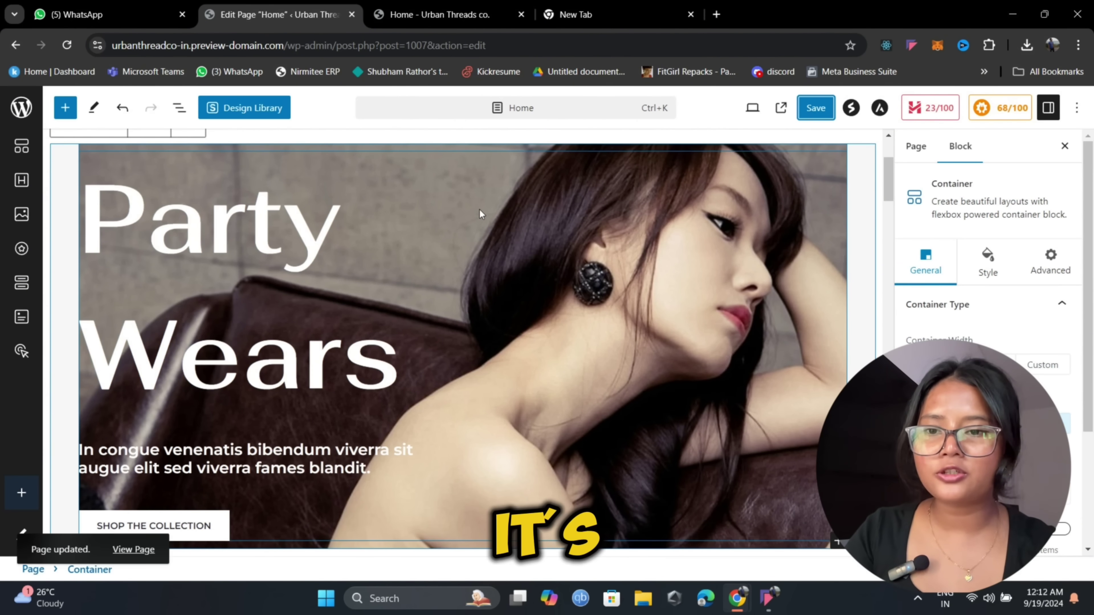
Check the updated Party Wears banner on the live Home page and return to the page editor.
left_click(421, 6)
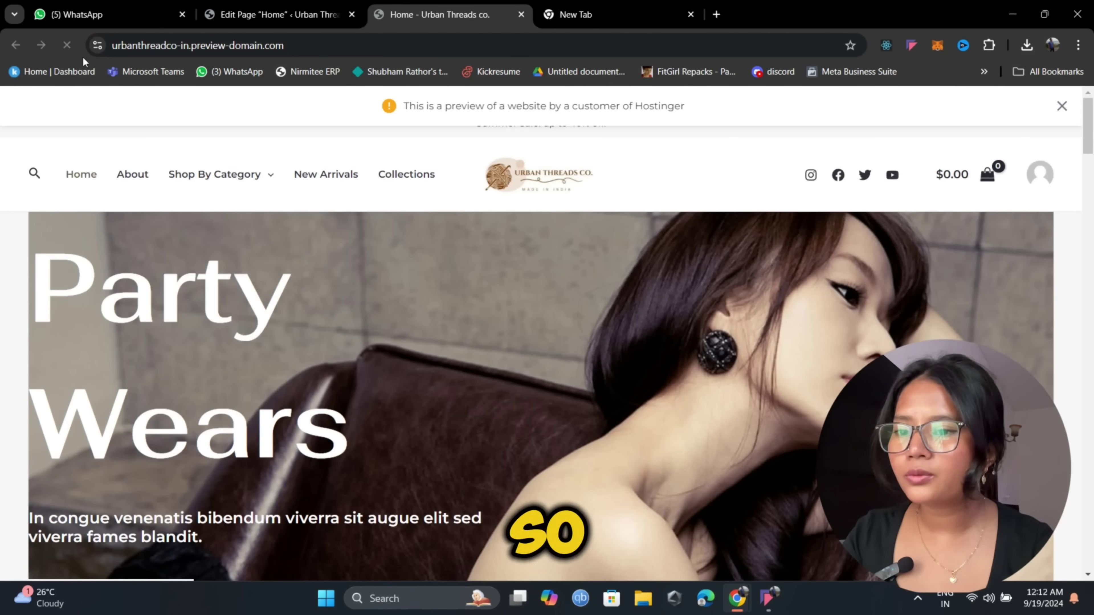
scroll(619, 408, "down", 3)
scroll(619, 408, "down", 3)
scroll(620, 408, "up", 3)
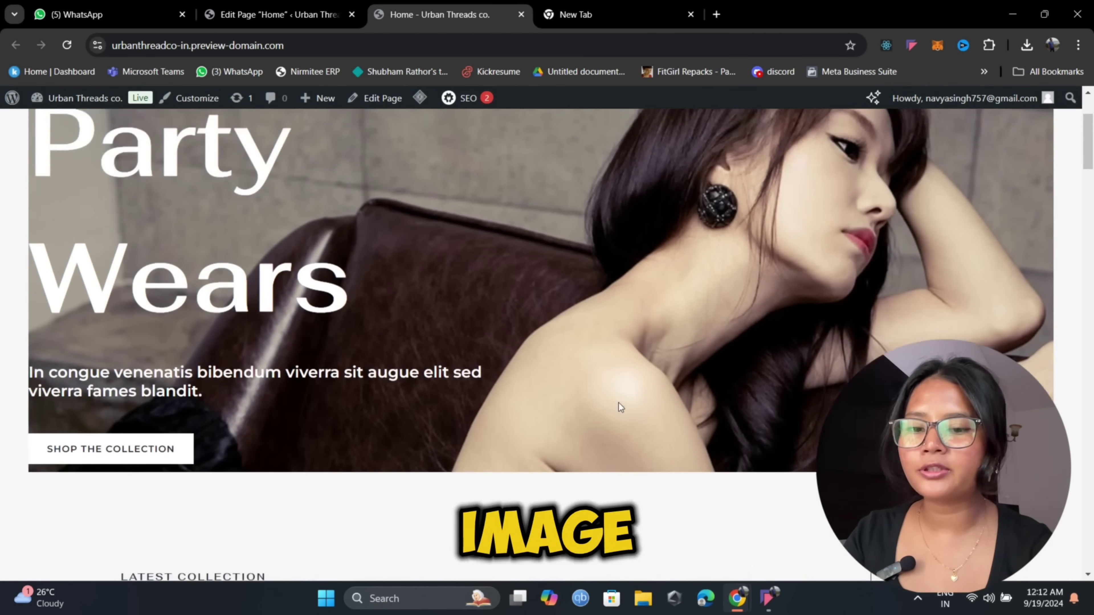
left_click(307, 6)
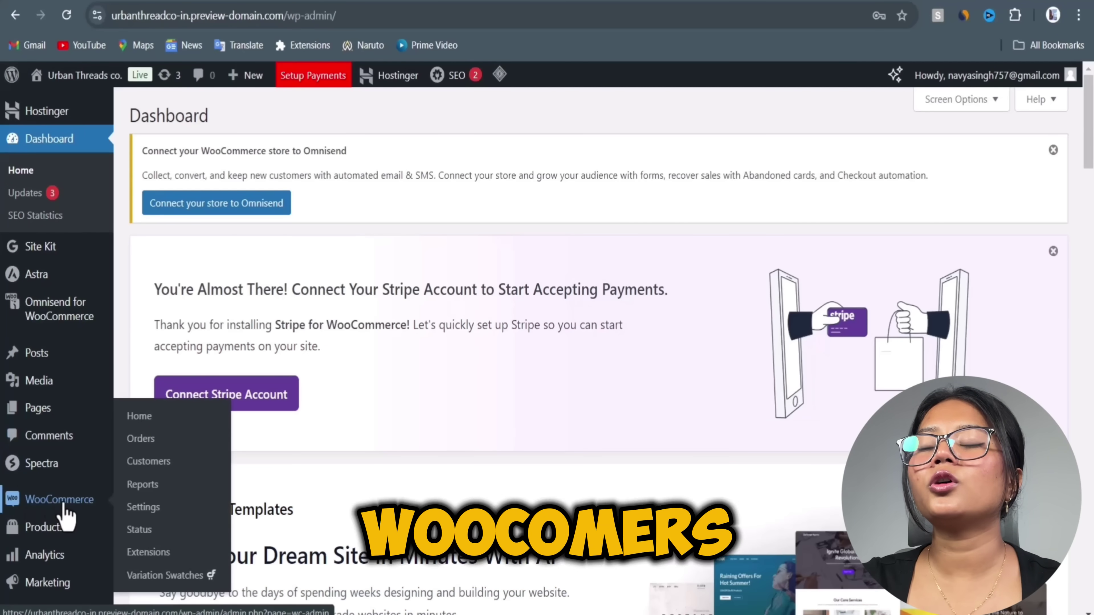
Start adding a new product to the store from the WordPress dashboard.
scroll(61, 513, "down", 4)
mouse_move(74, 350)
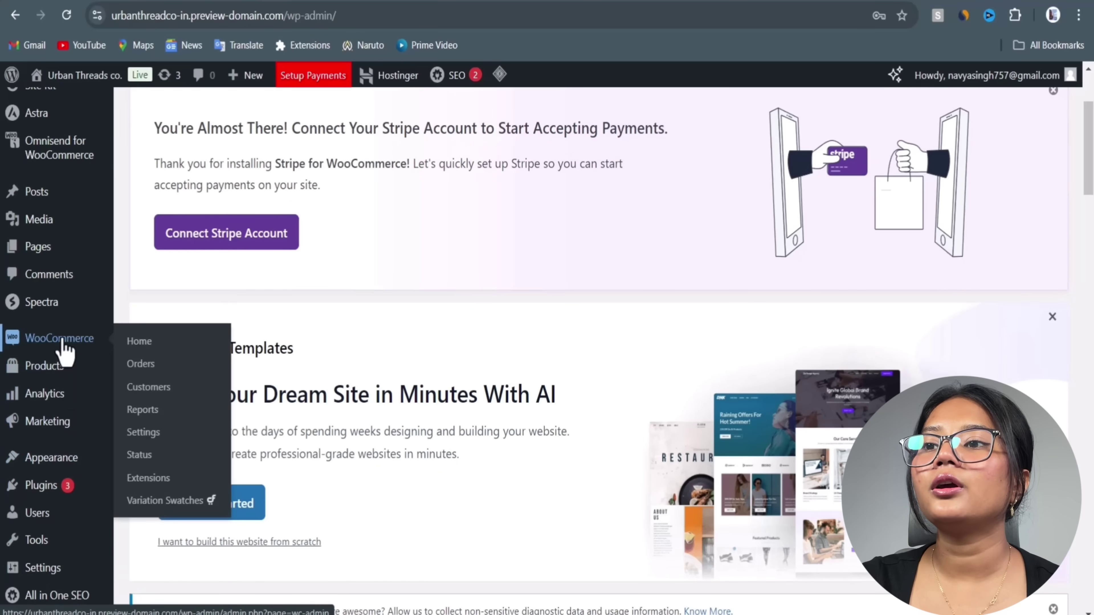
mouse_move(77, 375)
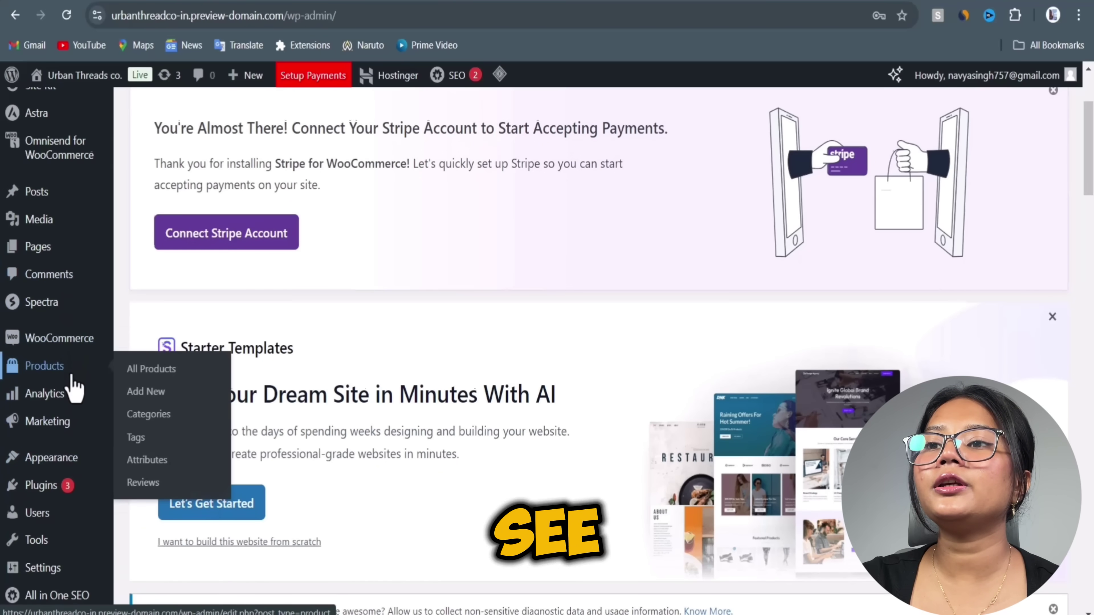
scroll(69, 325, "down", 2)
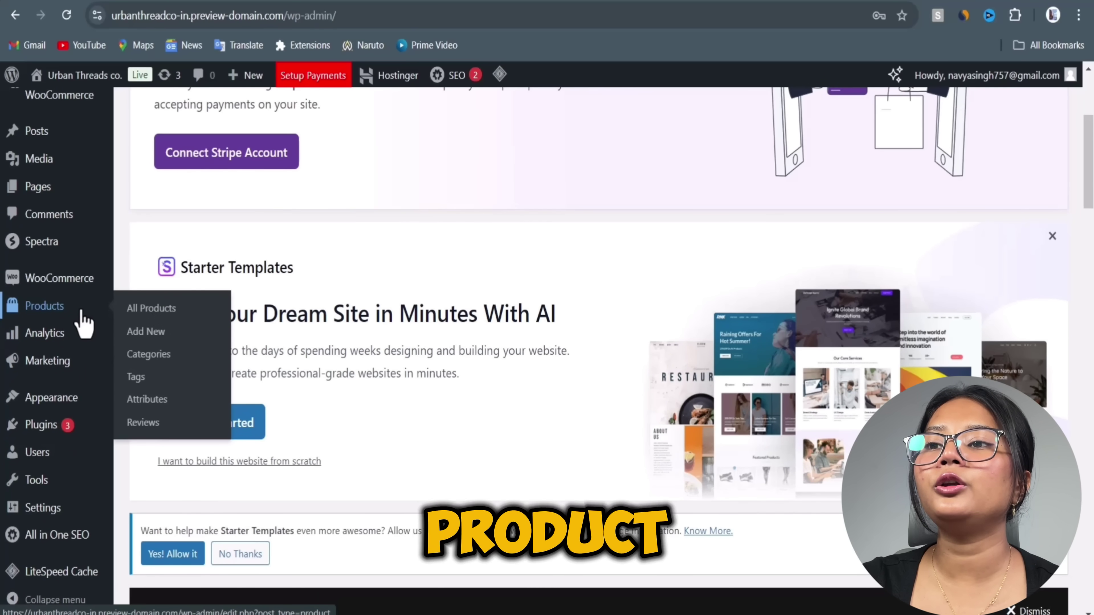
left_click(149, 333)
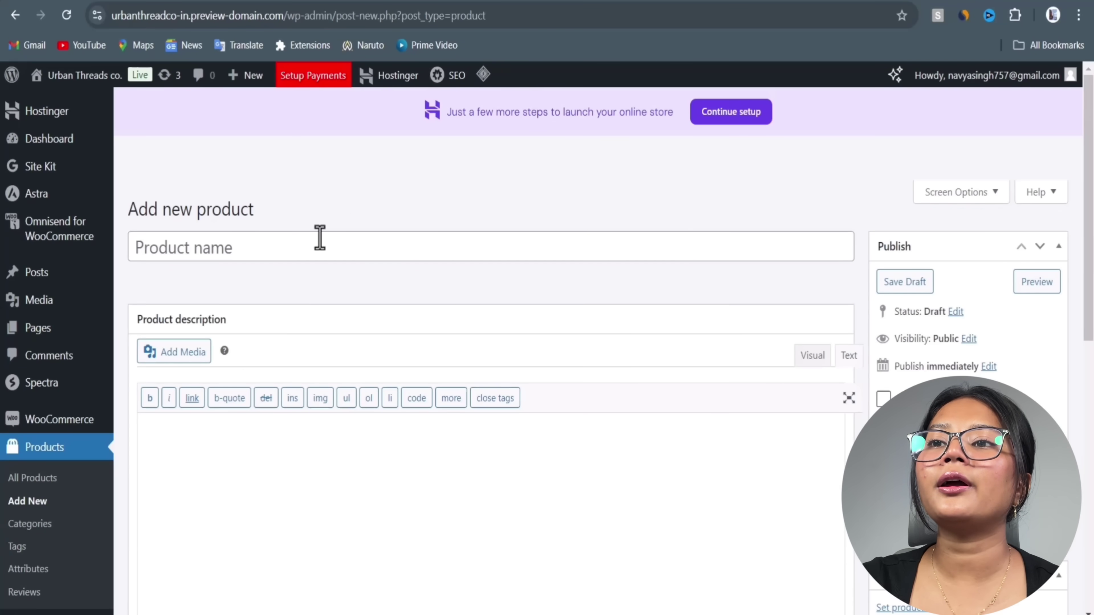
Copy the dress title from its Amazon page and name the new product "Myx Women's Rayon Knee-Length A-Line Dress".
left_click(237, 244)
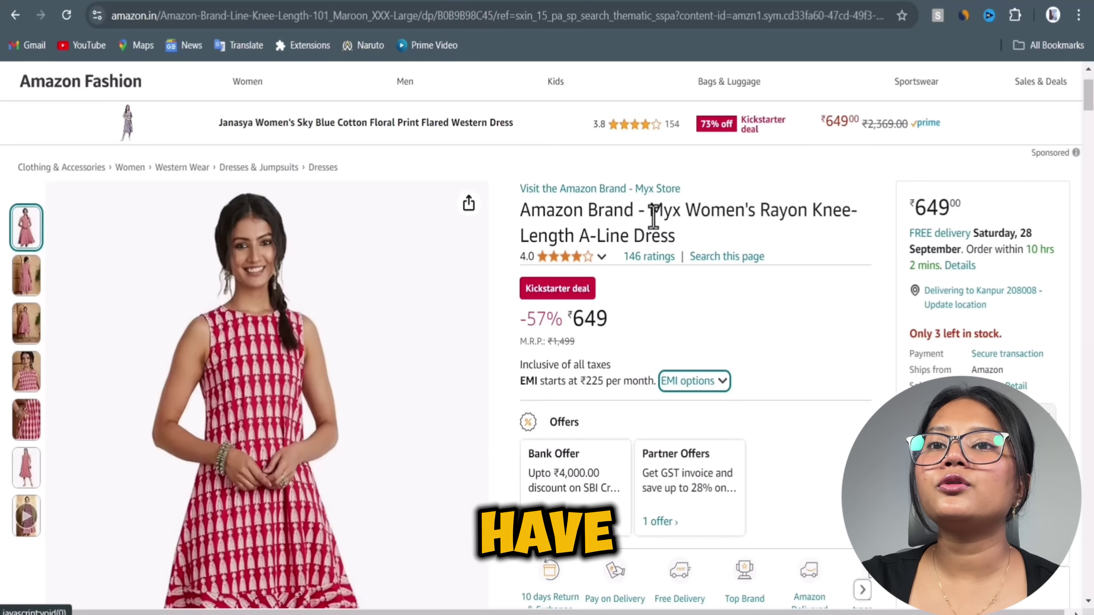
left_click_drag(650, 211, 670, 238)
right_click(671, 238)
left_click(690, 251)
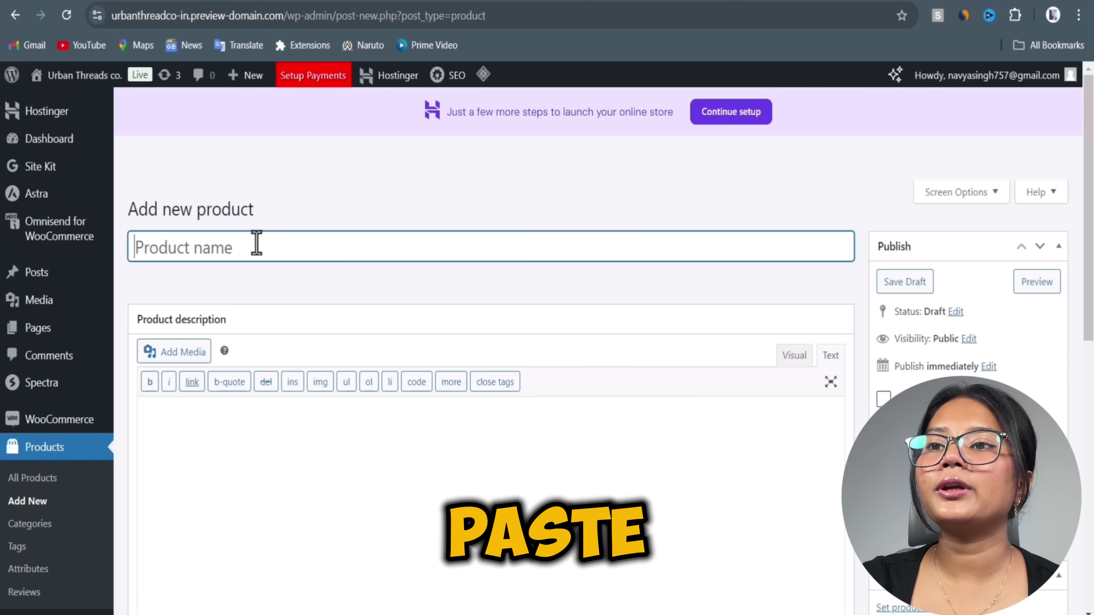
key("ctrl+v")
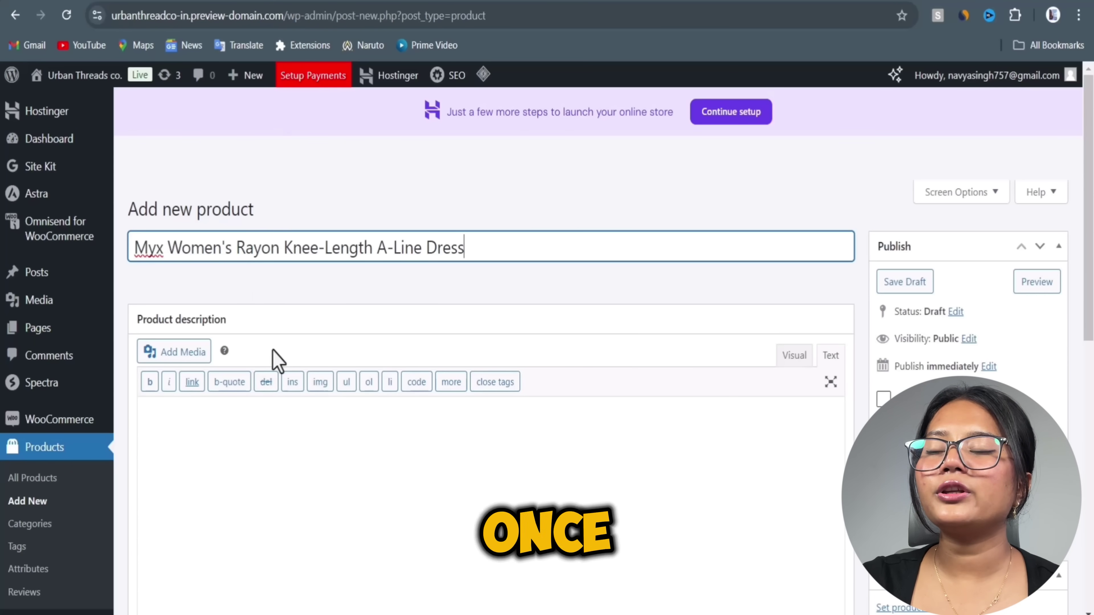
Fill the product description with the text from the dress's Amazon page, starting "Flaunt your stylish side with Myx fusion kurta dresses".
scroll(386, 301, "down", 3)
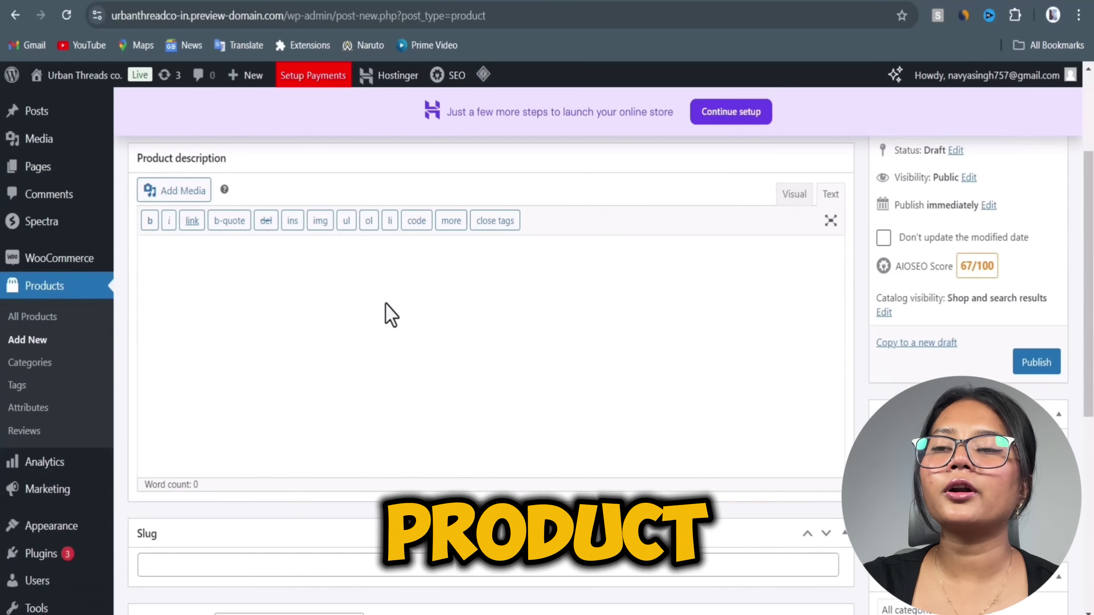
left_click(235, 270)
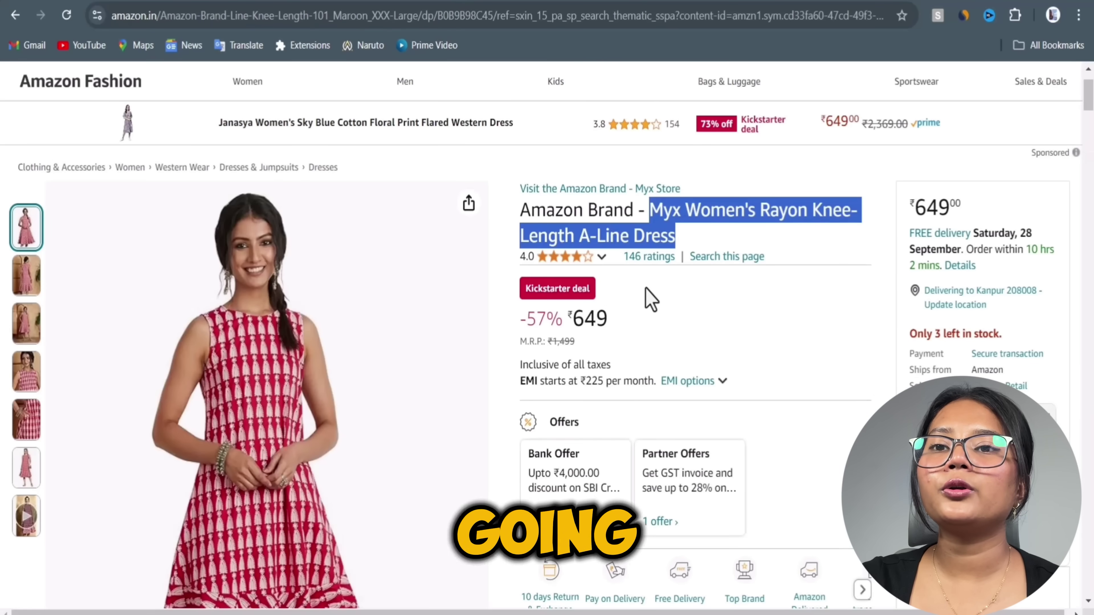
scroll(645, 298, "down", 10)
scroll(685, 340, "down", 20)
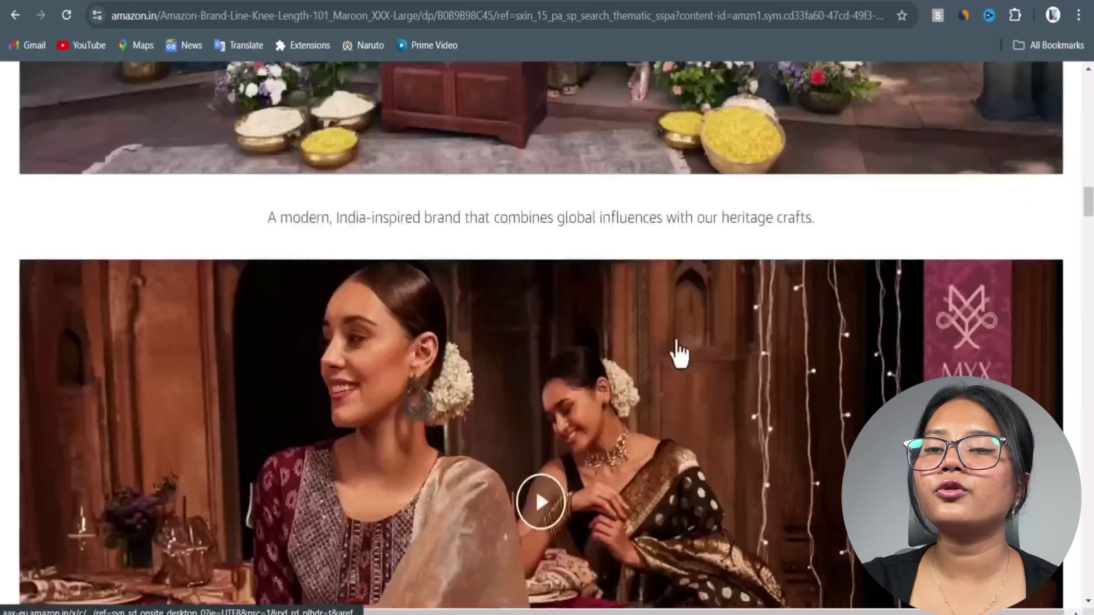
scroll(680, 349, "up", 6)
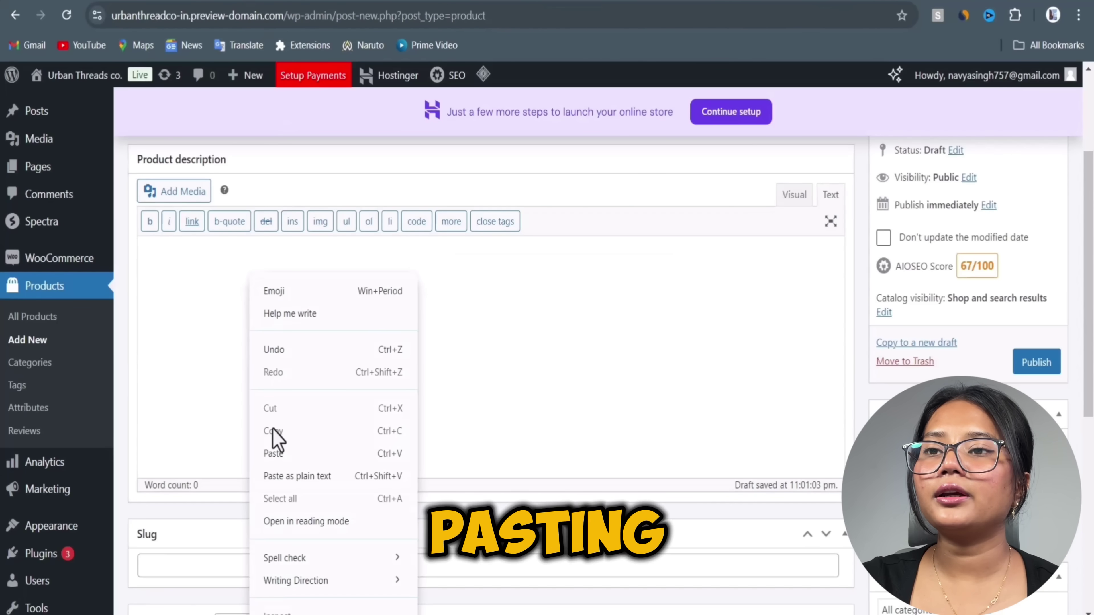
left_click(275, 453)
Set the product image to the red-and-white patterned sleeveless dress photo from the media library.
scroll(535, 354, "down", 5)
scroll(554, 335, "up", 4)
scroll(603, 366, "down", 7)
scroll(603, 367, "up", 7)
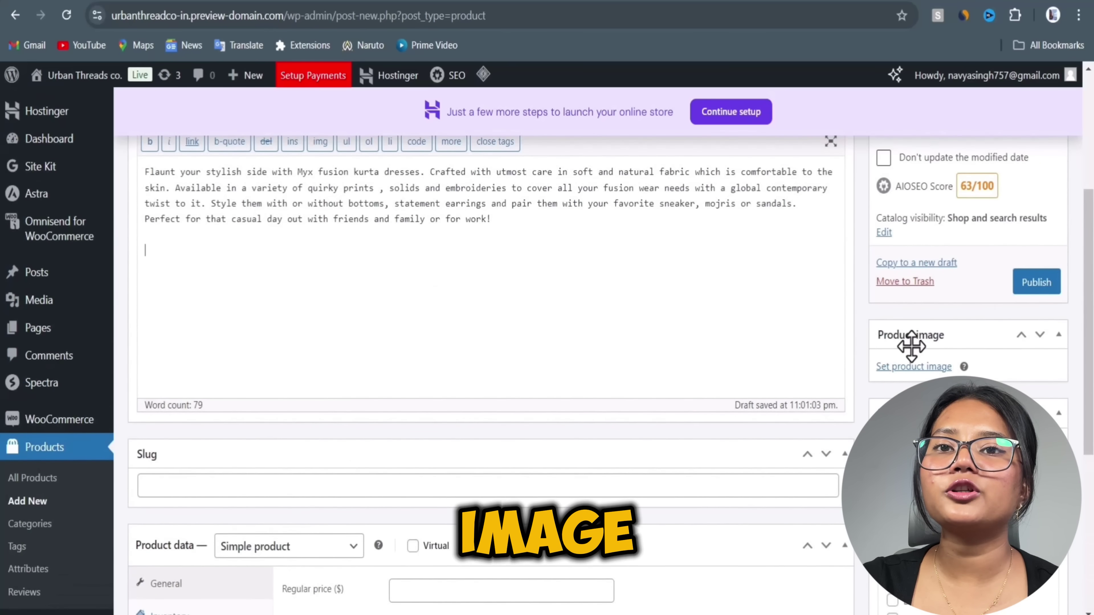
scroll(651, 289, "down", 4)
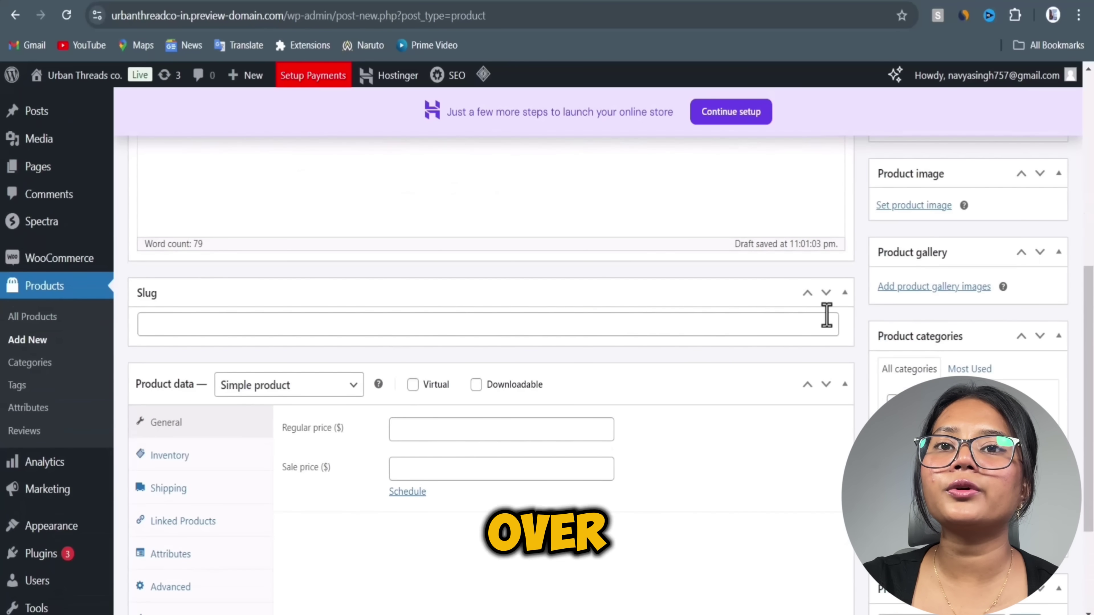
scroll(940, 308, "up", 2)
left_click(918, 288)
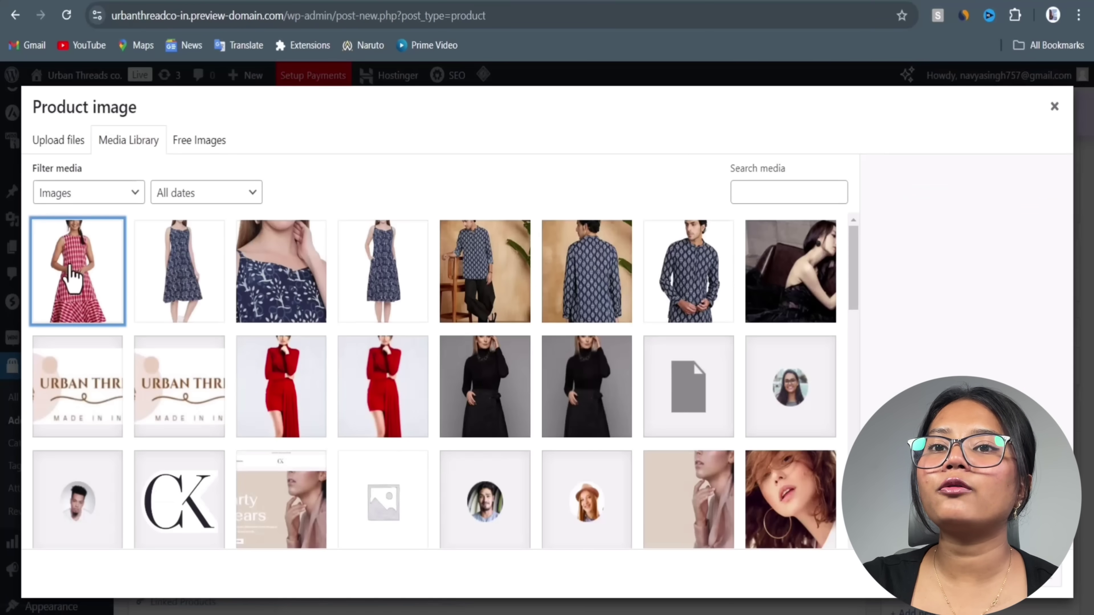
left_click(73, 280)
left_click(1043, 578)
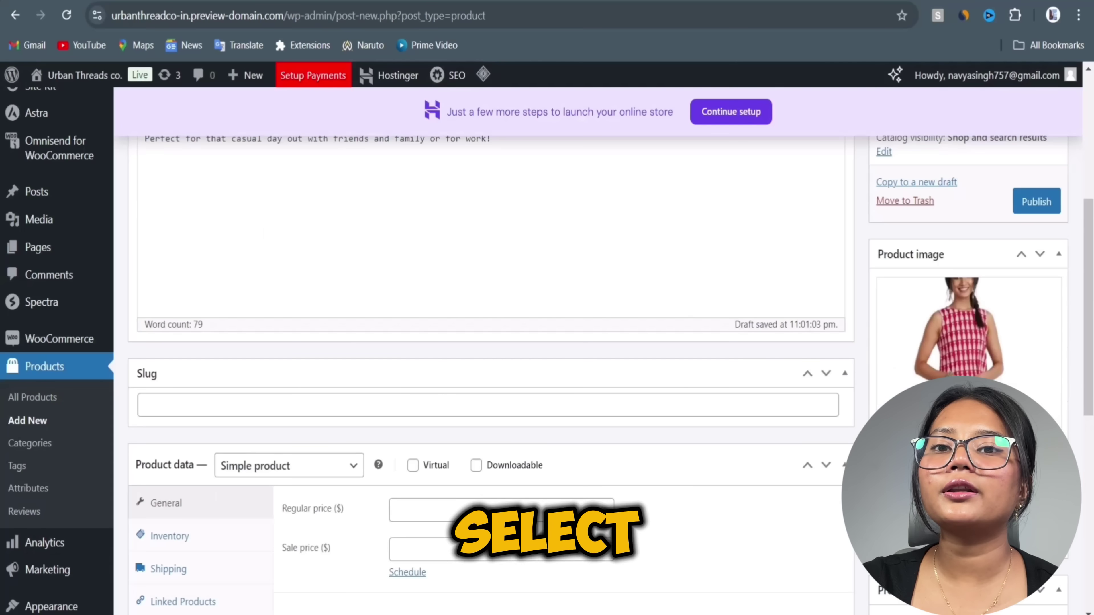
scroll(491, 345, "down", 5)
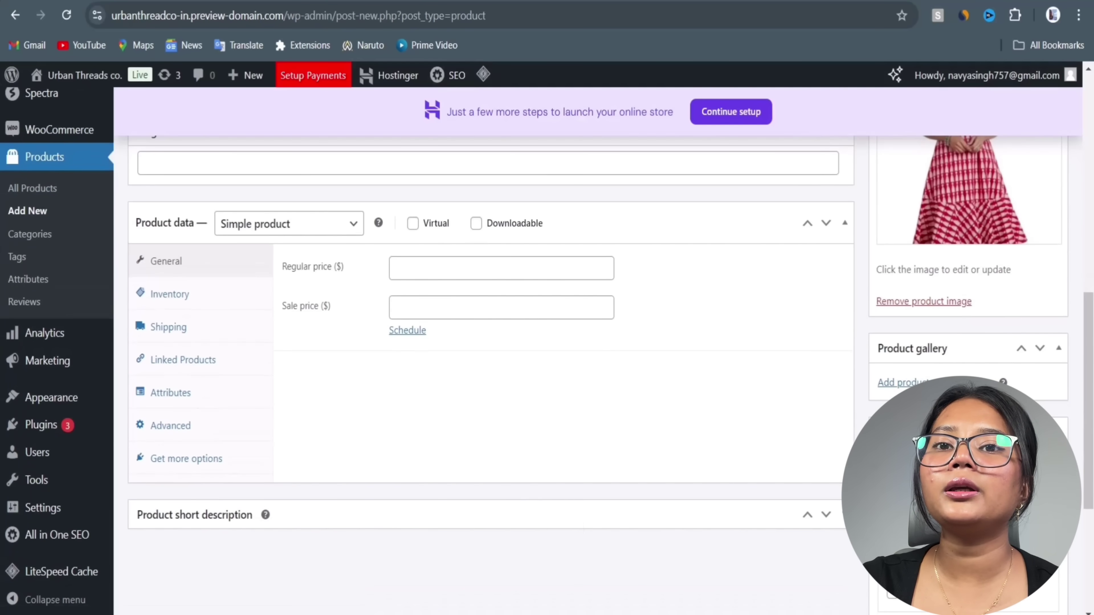
left_click(900, 382)
left_click(73, 269)
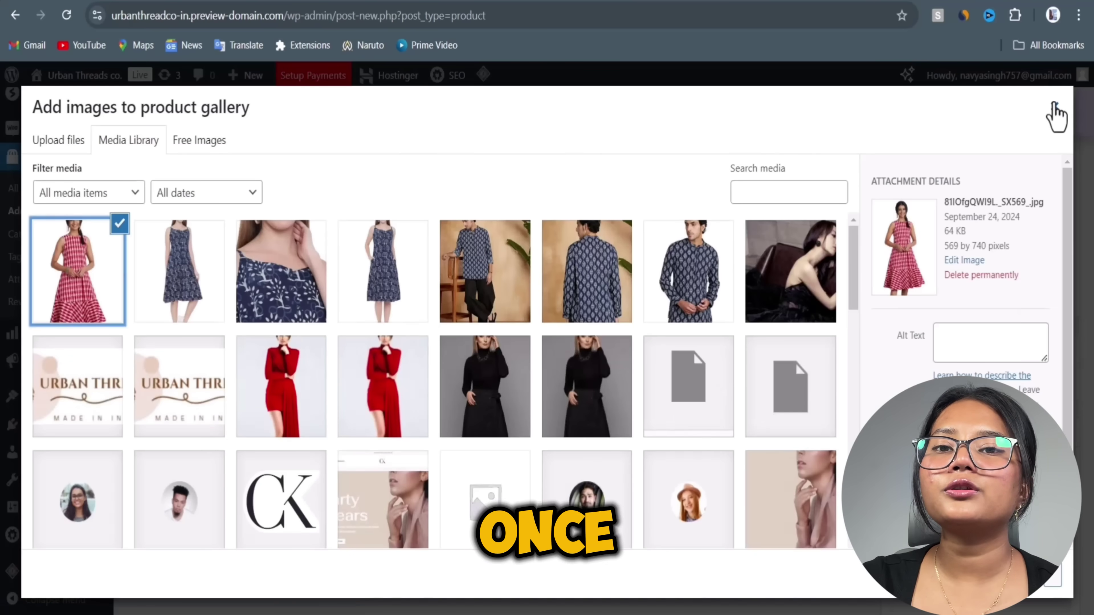
left_click(1055, 105)
scroll(986, 343, "up", 8)
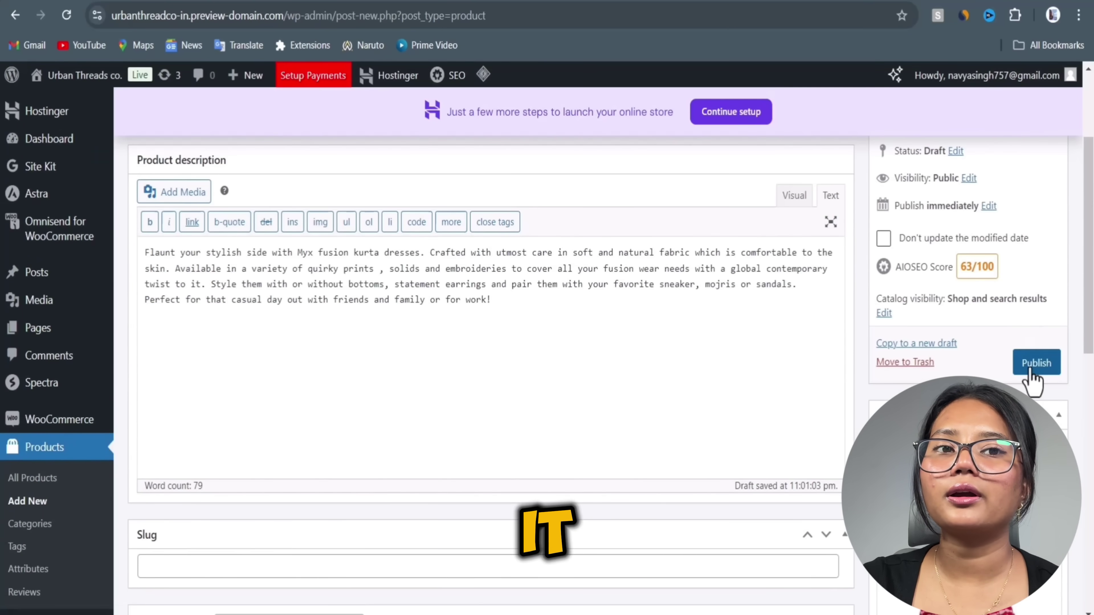
Publish the Myx Women's Rayon Knee-Length A-Line Dress product and view its page in the store.
left_click(1033, 368)
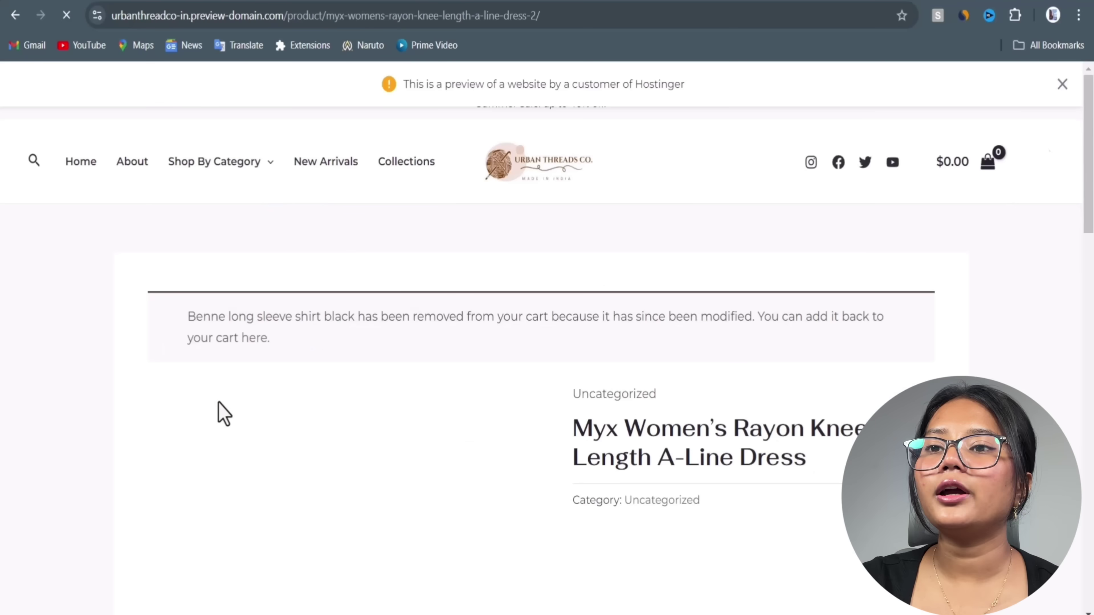
scroll(701, 403, "down", 5)
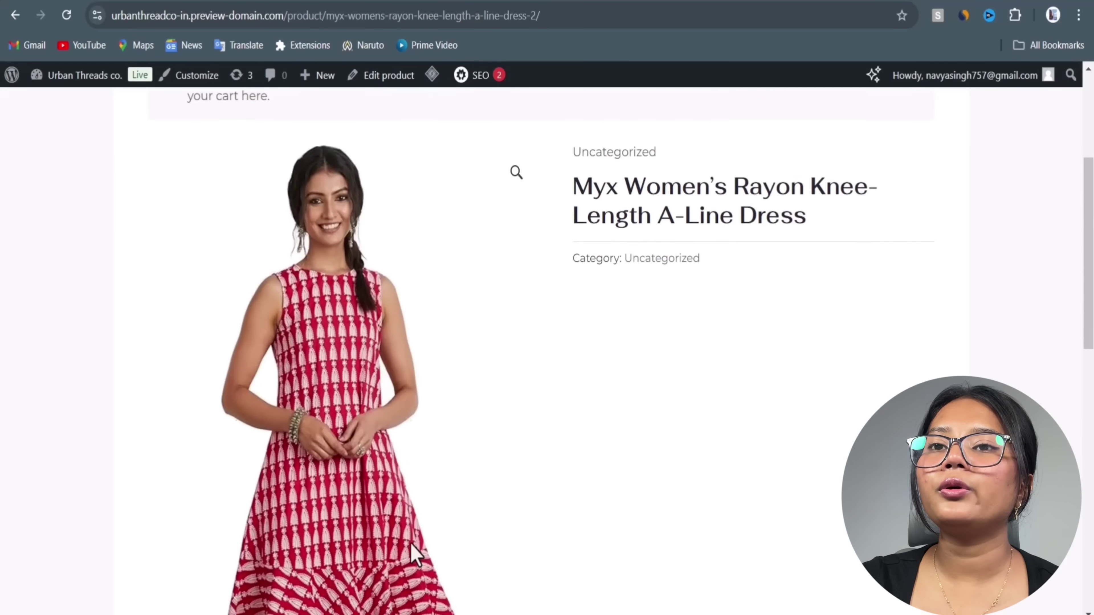
scroll(621, 456, "down", 6)
scroll(591, 324, "up", 4)
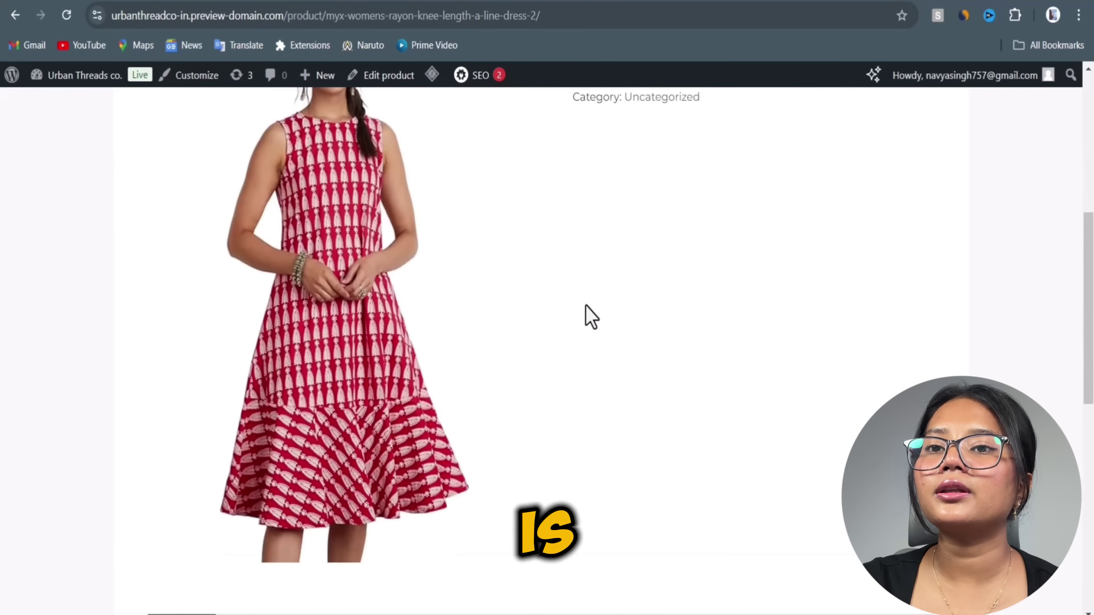
scroll(596, 321, "up", 10)
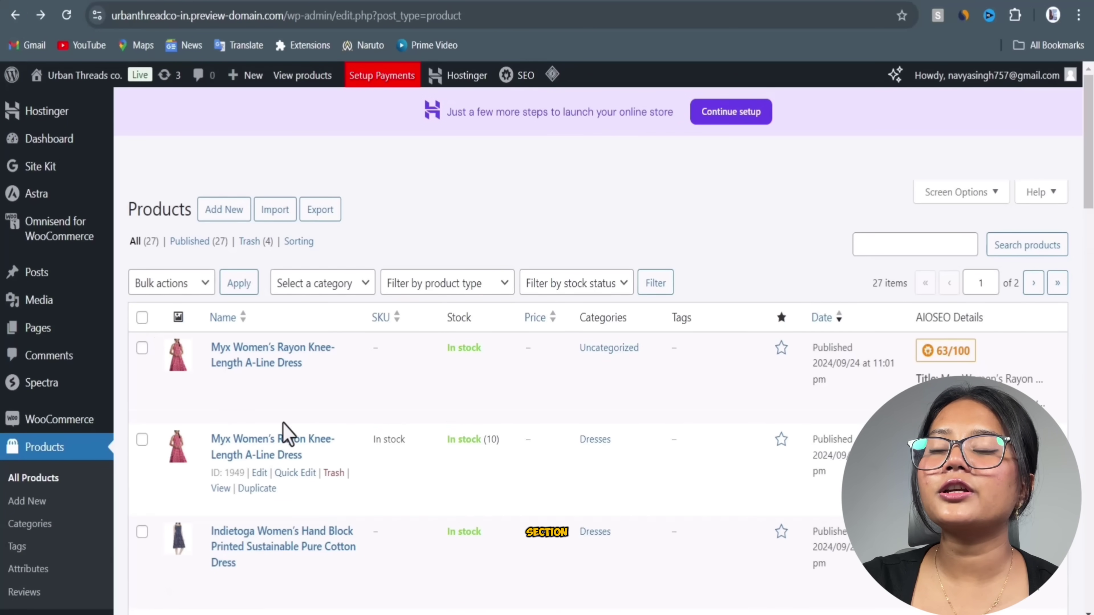
Reopen the newly published Myx dress from the product list and assign it to the Dresses category.
scroll(439, 388, "down", 4)
left_click(259, 222)
scroll(491, 301, "down", 5)
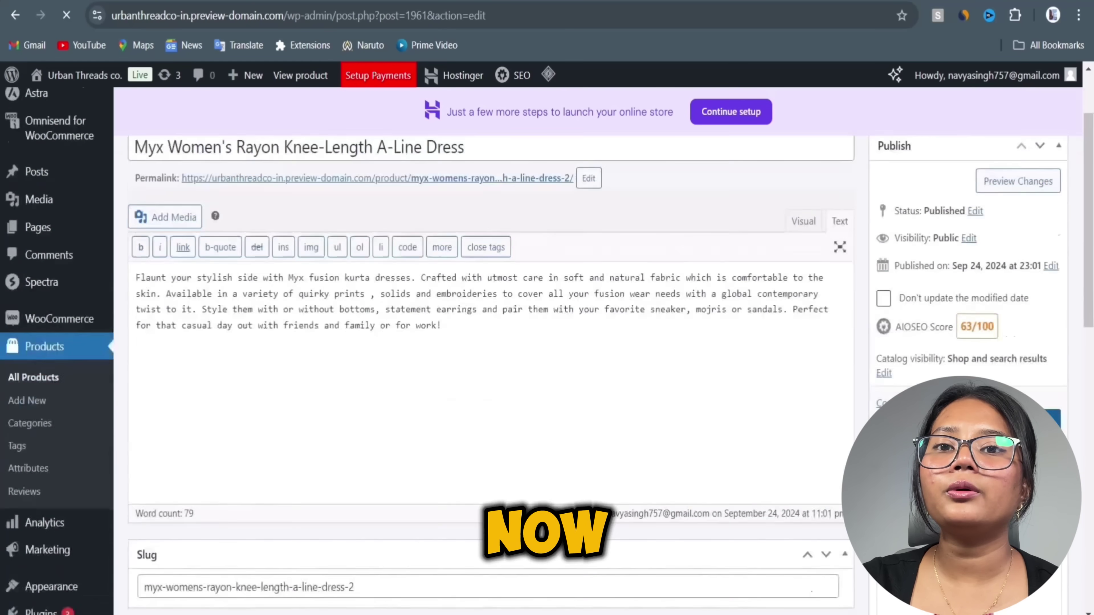
scroll(915, 307, "down", 8)
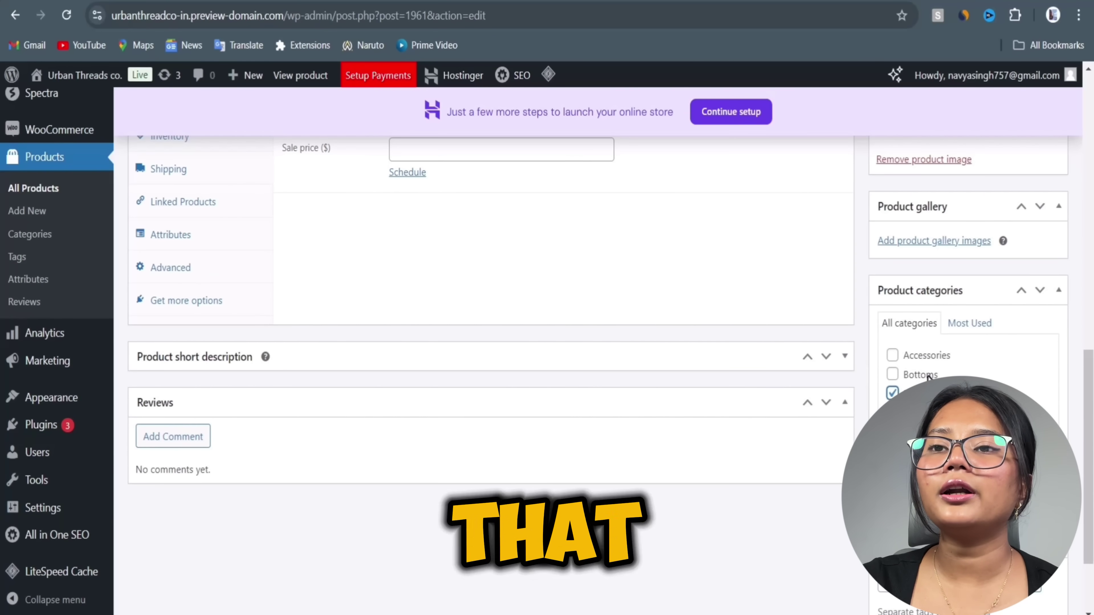
scroll(1030, 345, "up", 10)
Review the Myx dress's store page, including its category, photo and related products.
left_click(279, 66)
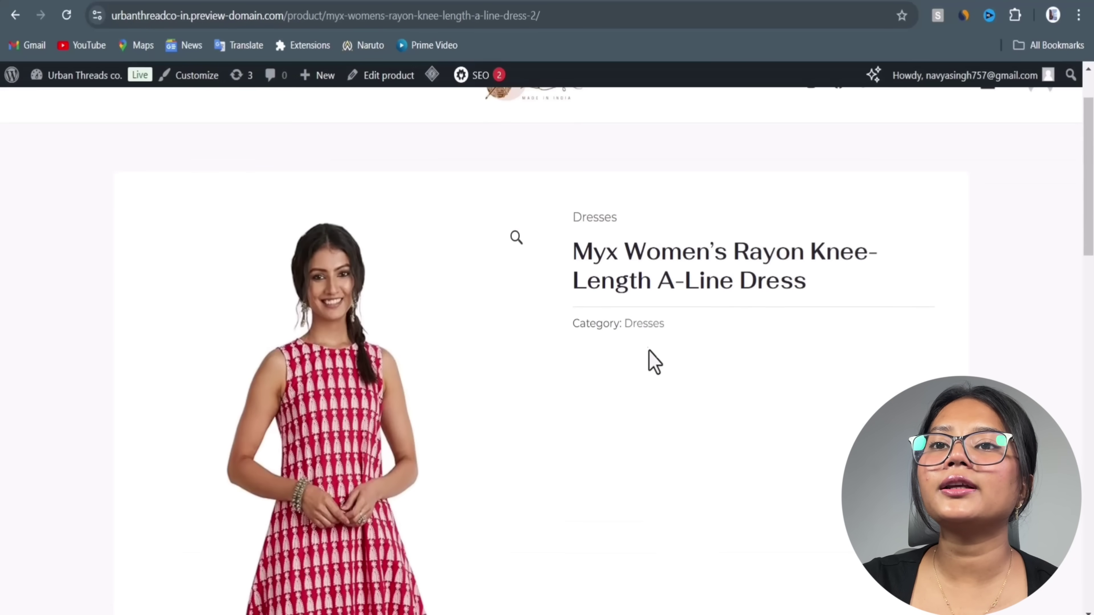
scroll(663, 345, "down", 5)
scroll(674, 345, "up", 6)
scroll(664, 390, "down", 15)
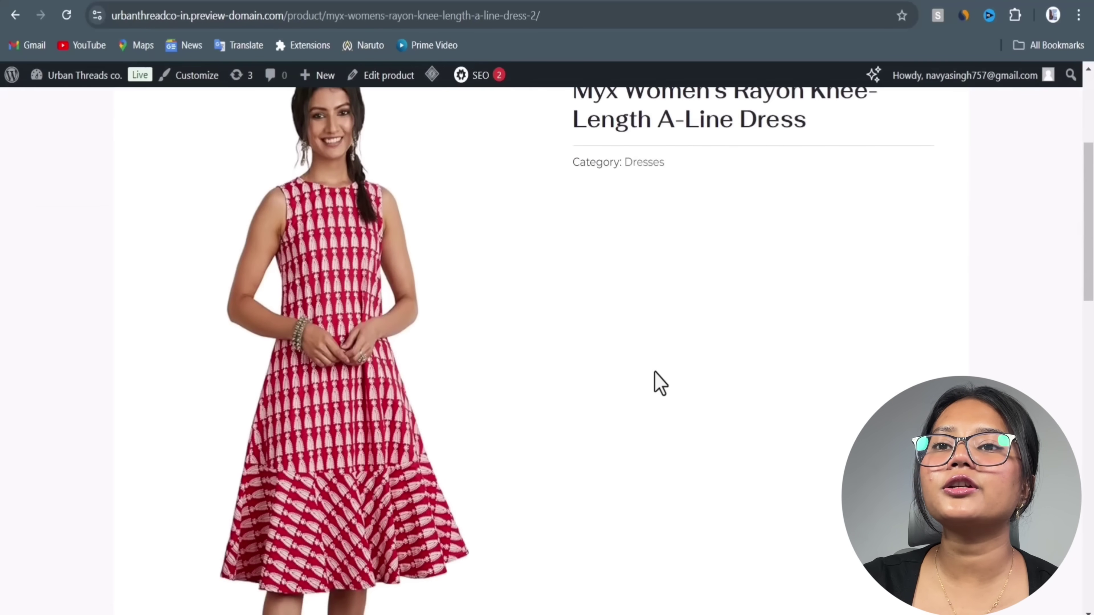
scroll(653, 380, "down", 4)
scroll(653, 380, "up", 12)
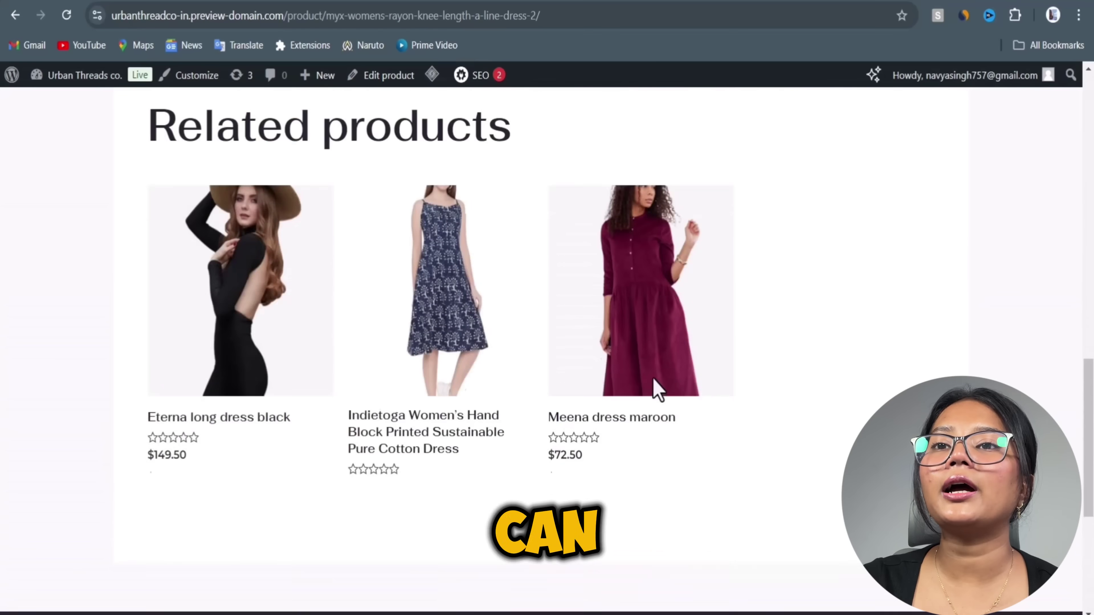
scroll(660, 396, "down", 4)
scroll(660, 396, "up", 10)
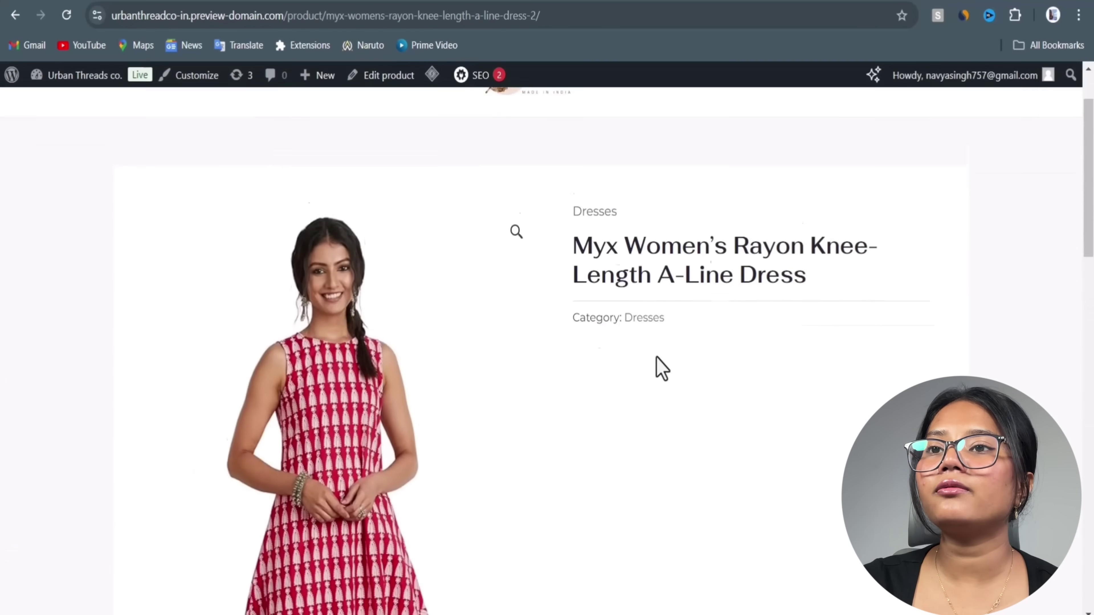
scroll(654, 366, "down", 8)
scroll(657, 367, "up", 8)
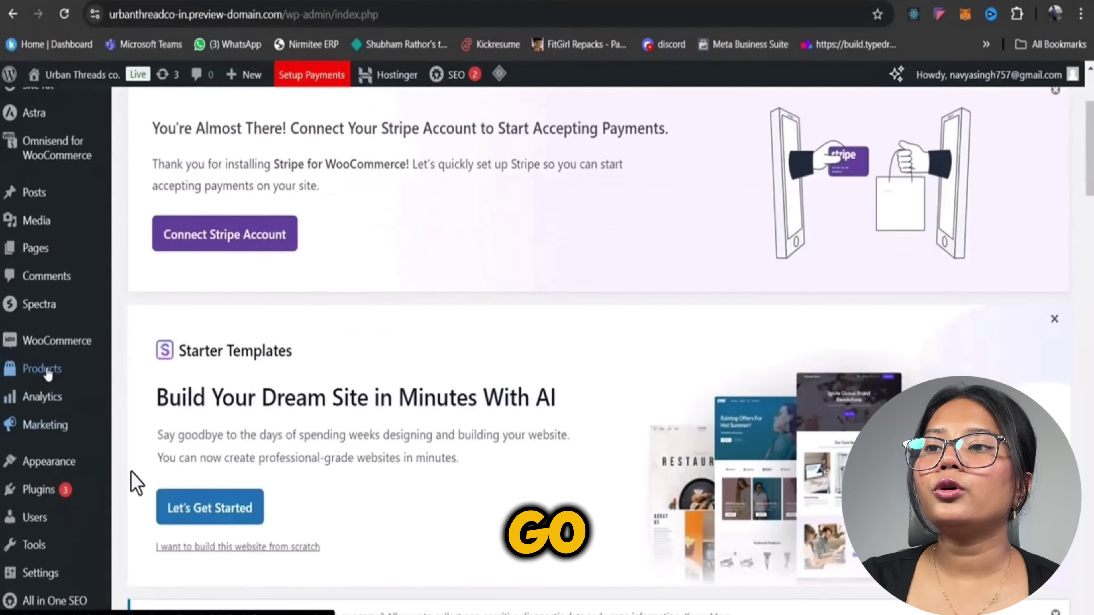
Open the Benne long sleeve shirt black product for editing and examine its product data.
left_click(125, 375)
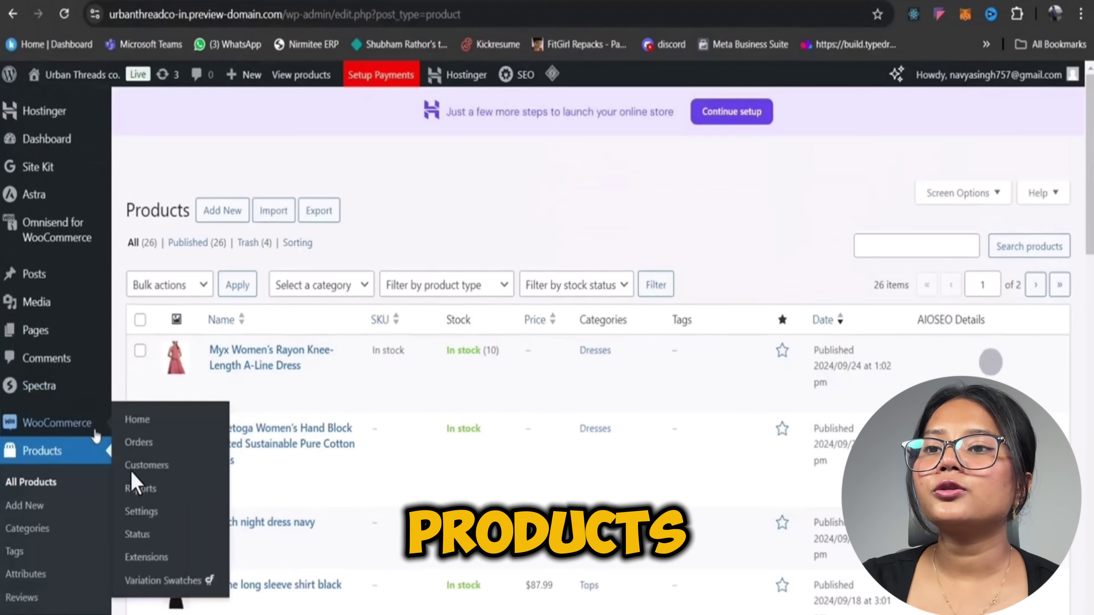
scroll(131, 472, "down", 5)
scroll(340, 431, "down", 1)
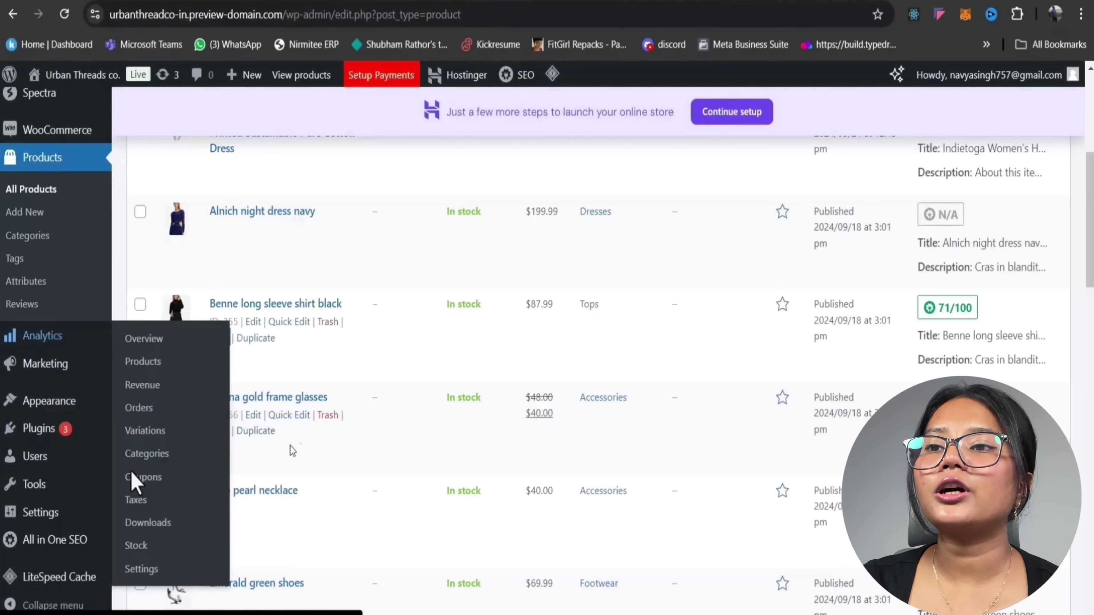
left_click(253, 323)
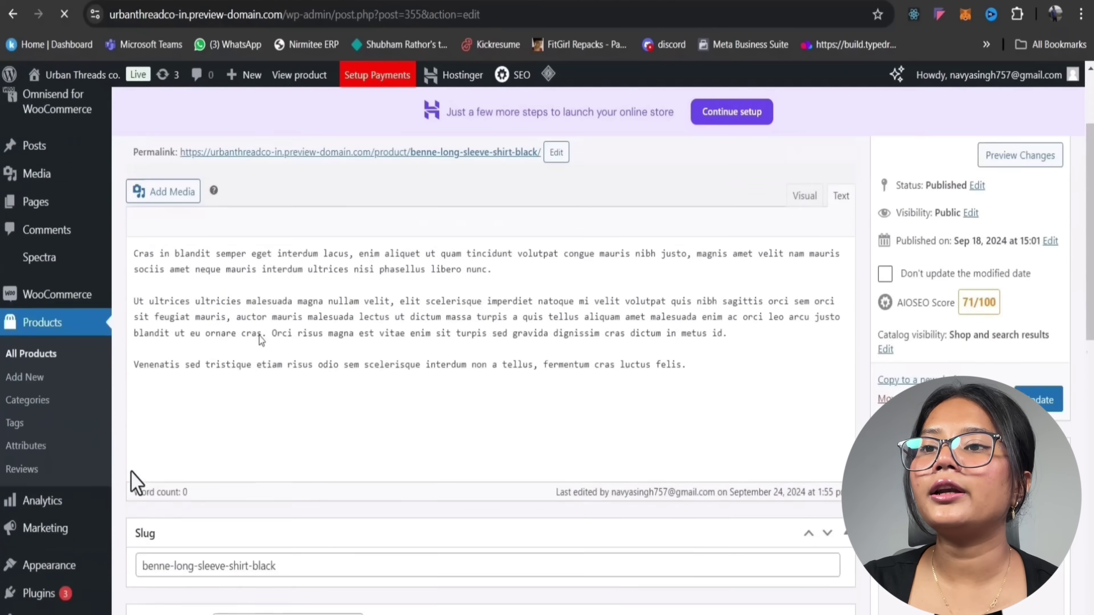
scroll(33, 285, "down", 5)
Add a new product attribute named Size to the store.
left_click(34, 285)
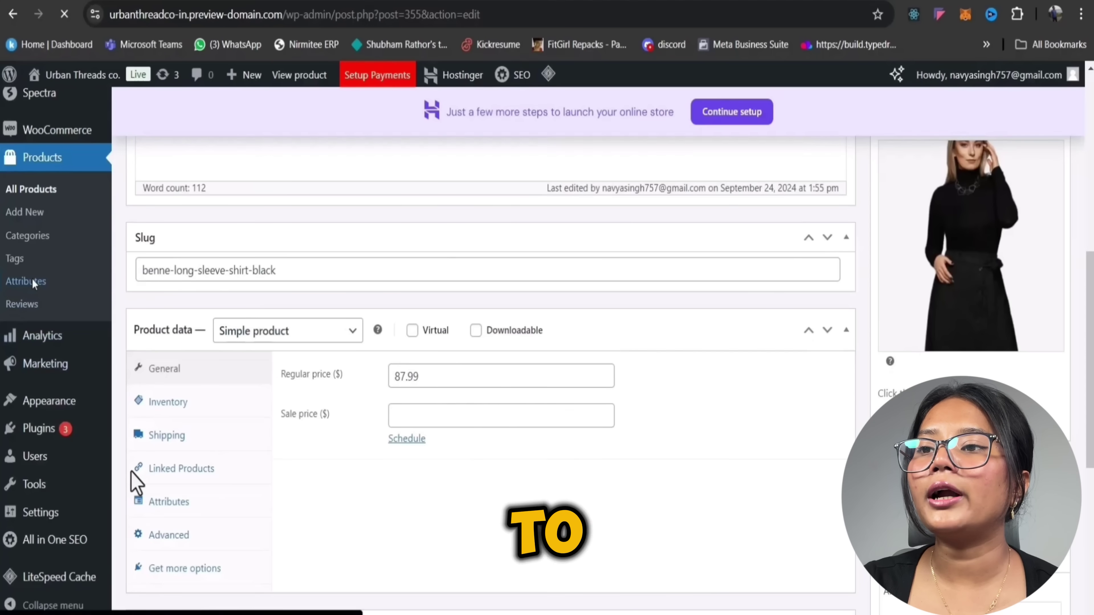
left_click(242, 360)
left_click(242, 364)
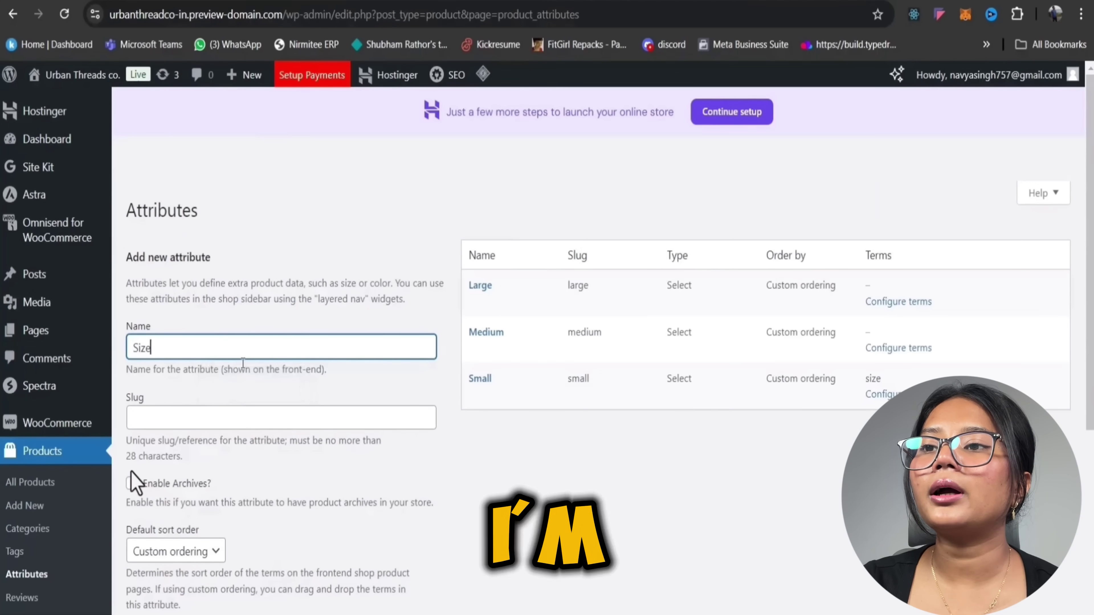
scroll(208, 544, "down", 5)
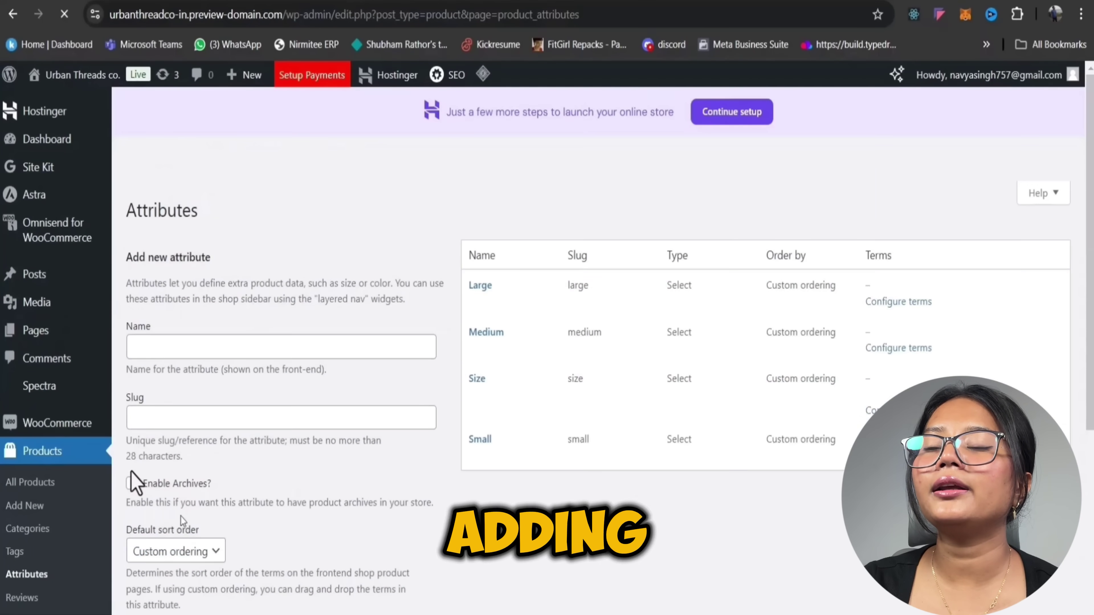
Add the terms S, M, L, XL and XXL to the Size attribute.
left_click(844, 398)
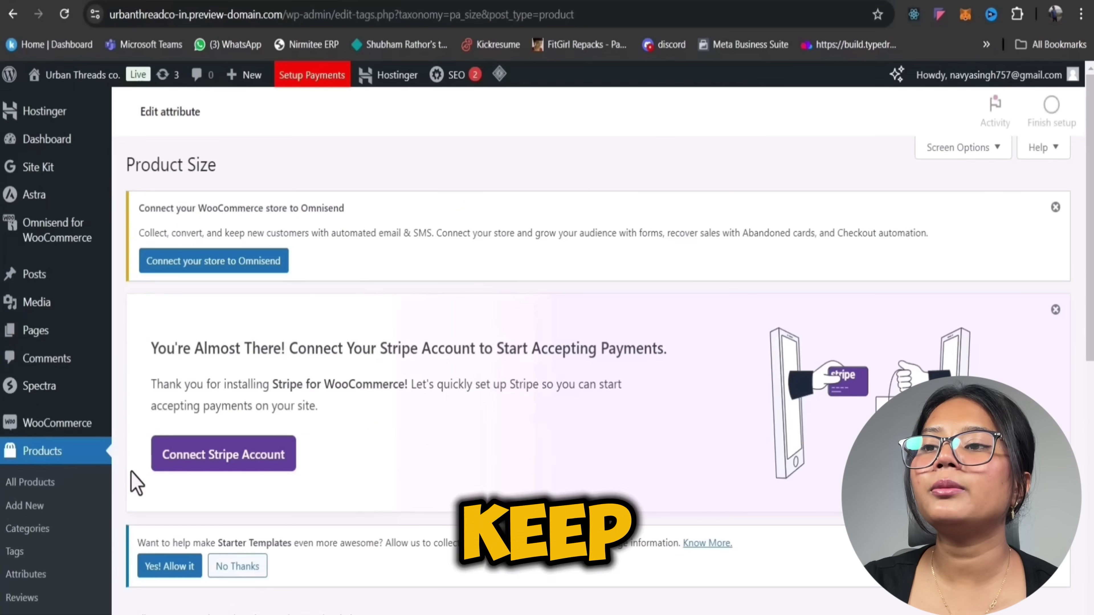
scroll(415, 371, "down", 9)
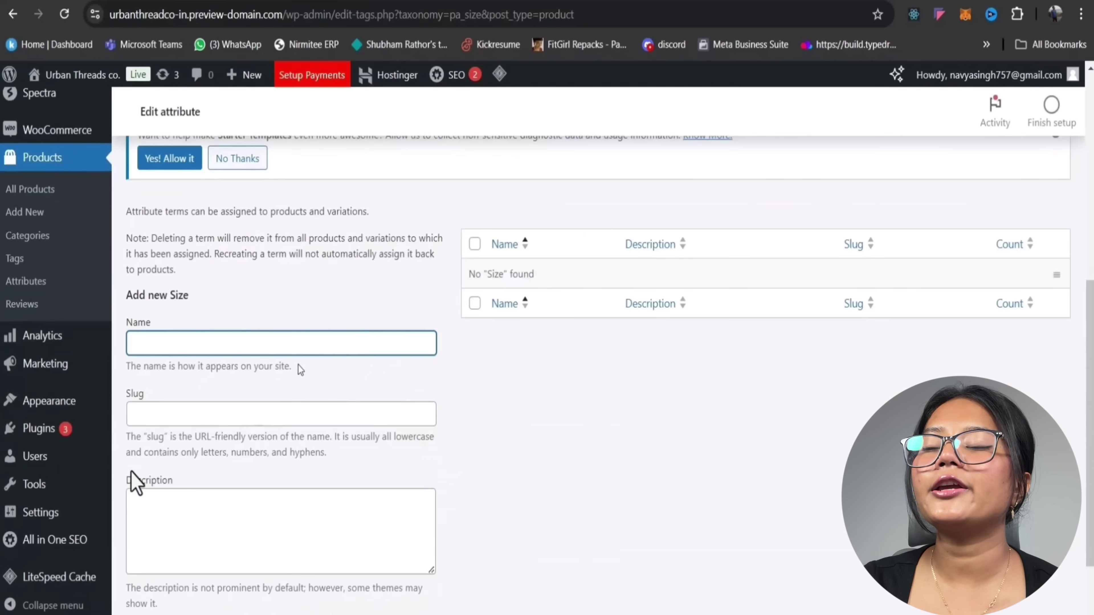
type("S")
scroll(300, 369, "down", 2)
left_click(172, 542)
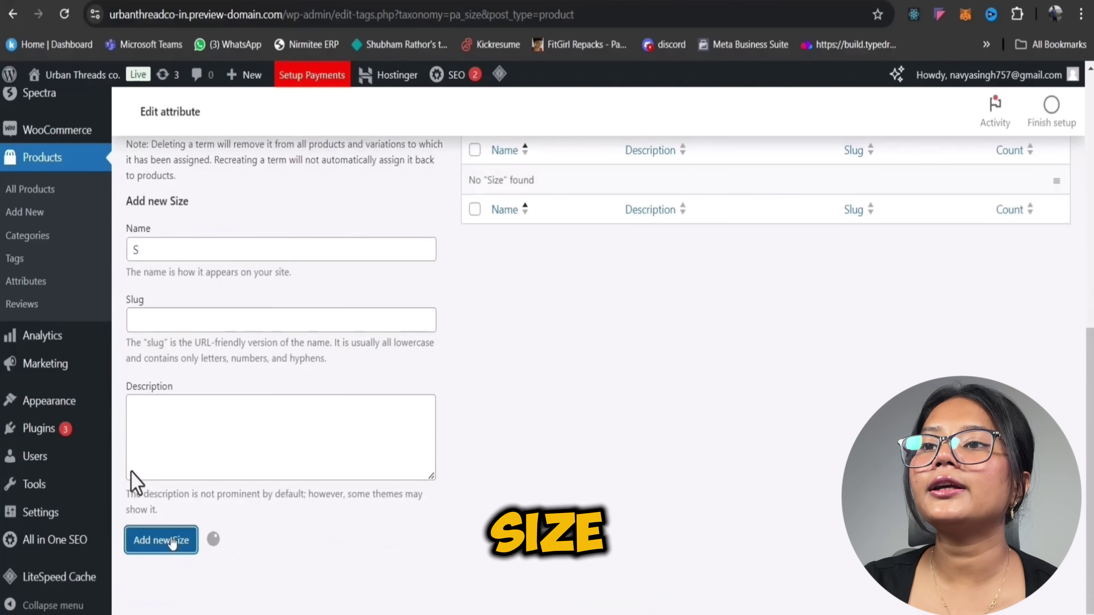
left_click(182, 555)
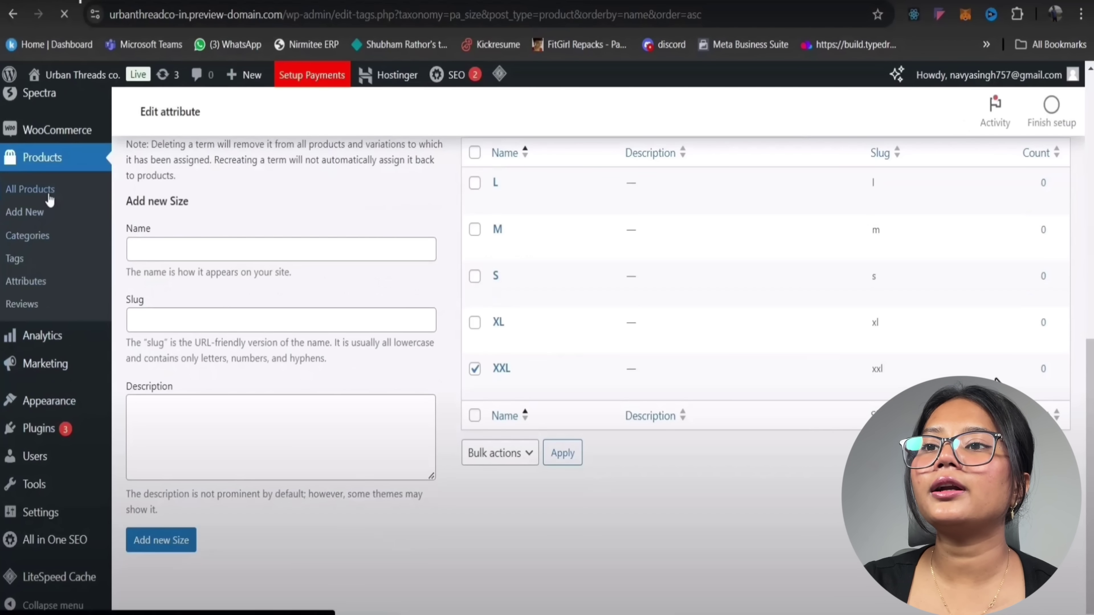
Add the Size attribute with its size values to the Benne long sleeve shirt black product.
scroll(1004, 345, "down", 8)
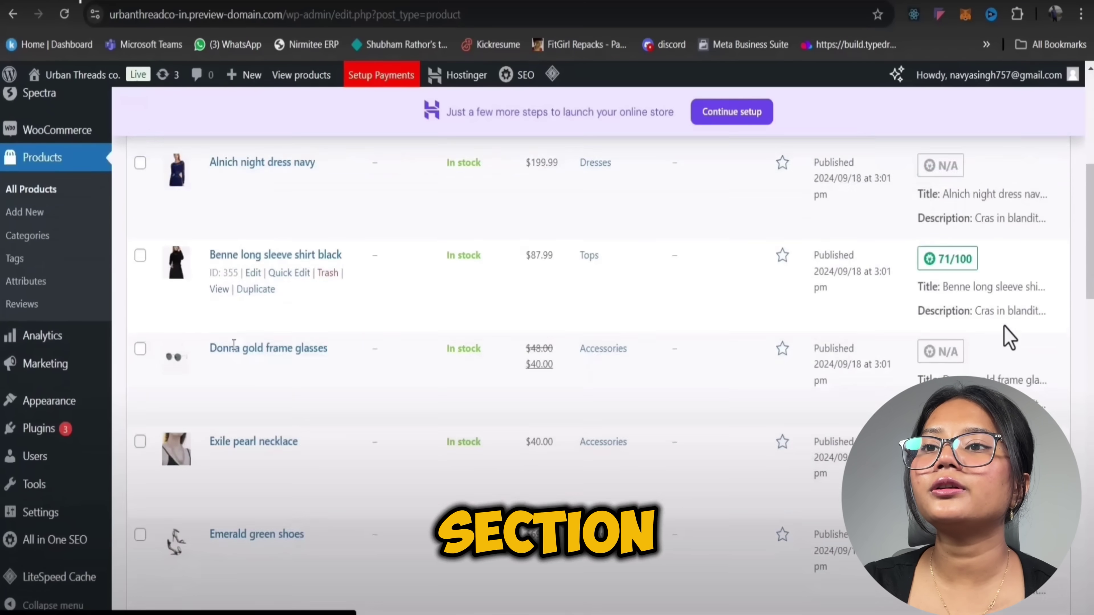
left_click(254, 240)
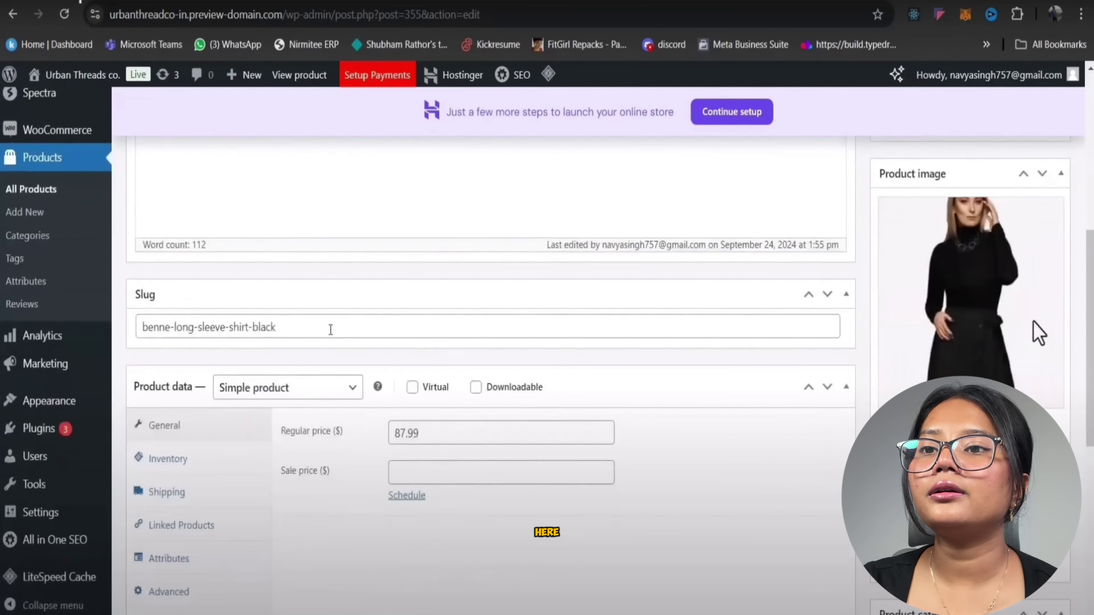
double_click(452, 440)
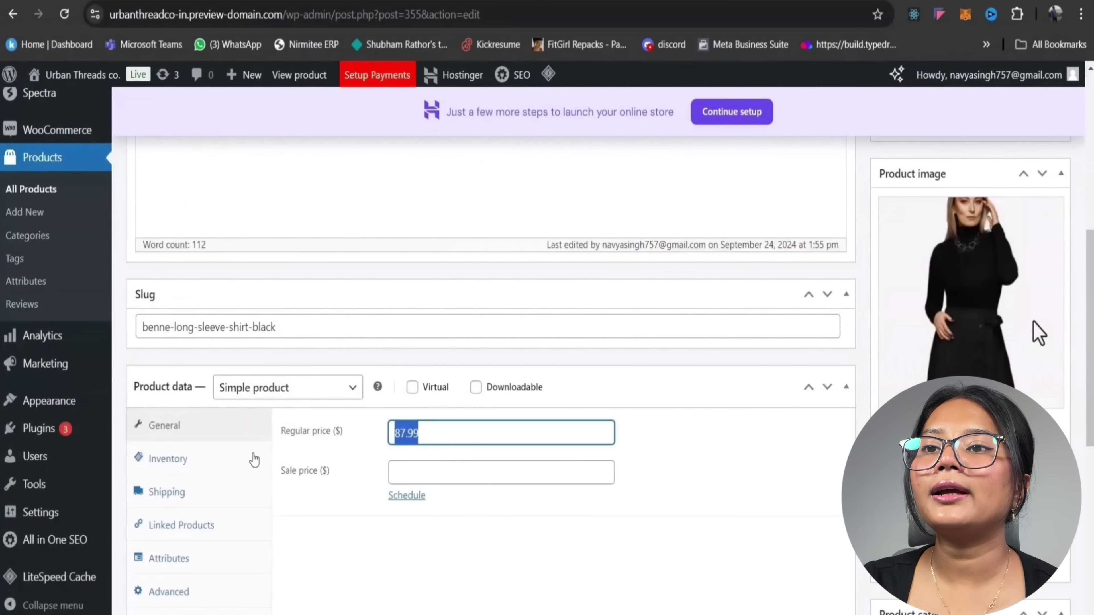
scroll(329, 456, "down", 3)
left_click(175, 392)
left_click(379, 266)
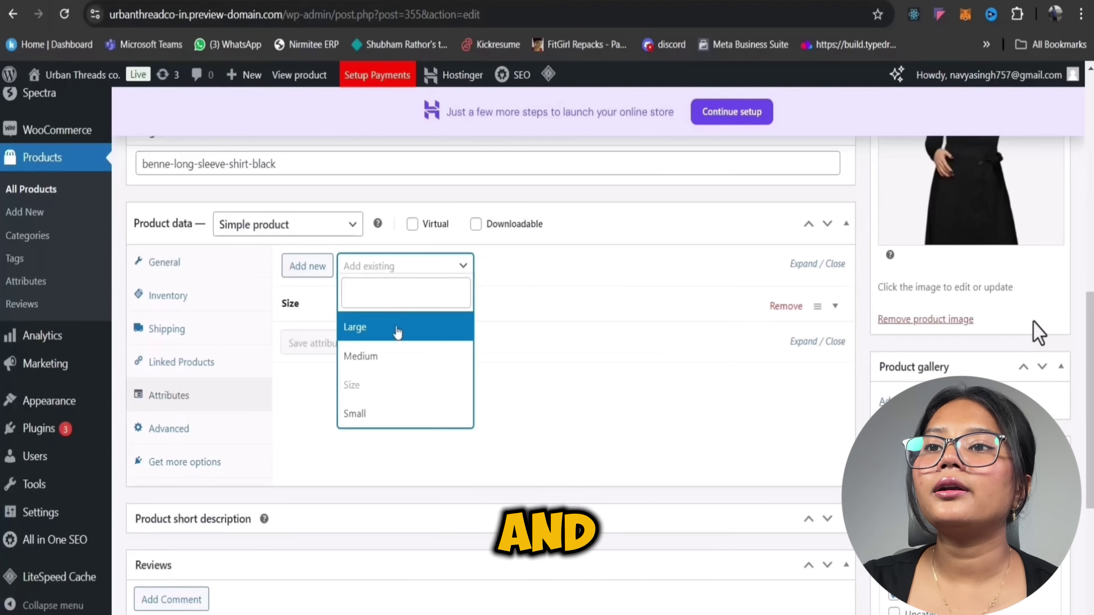
left_click(558, 334)
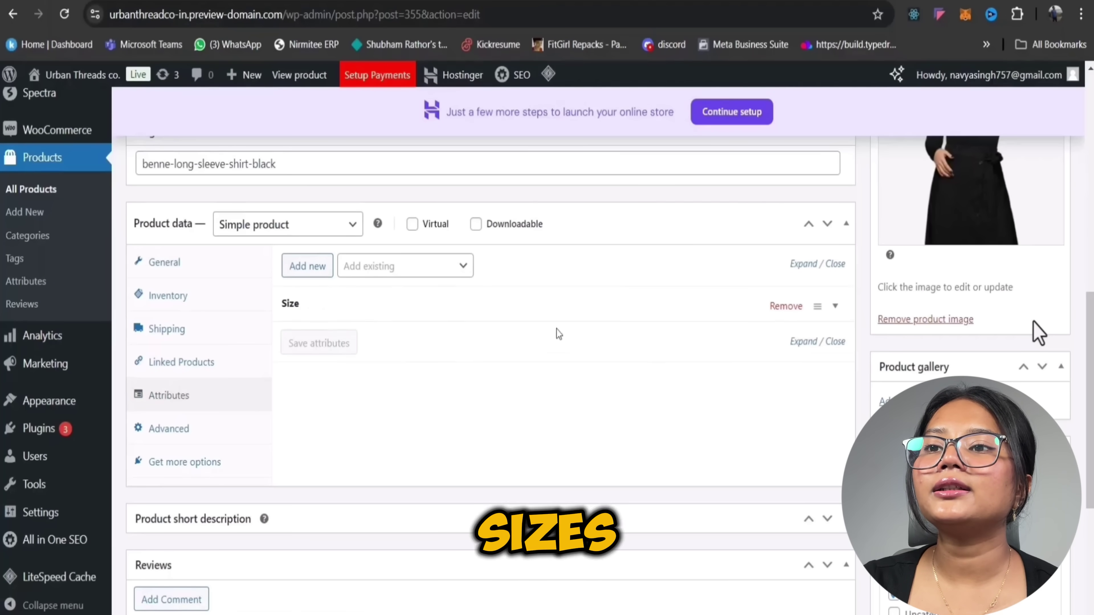
left_click(299, 309)
left_click(455, 401)
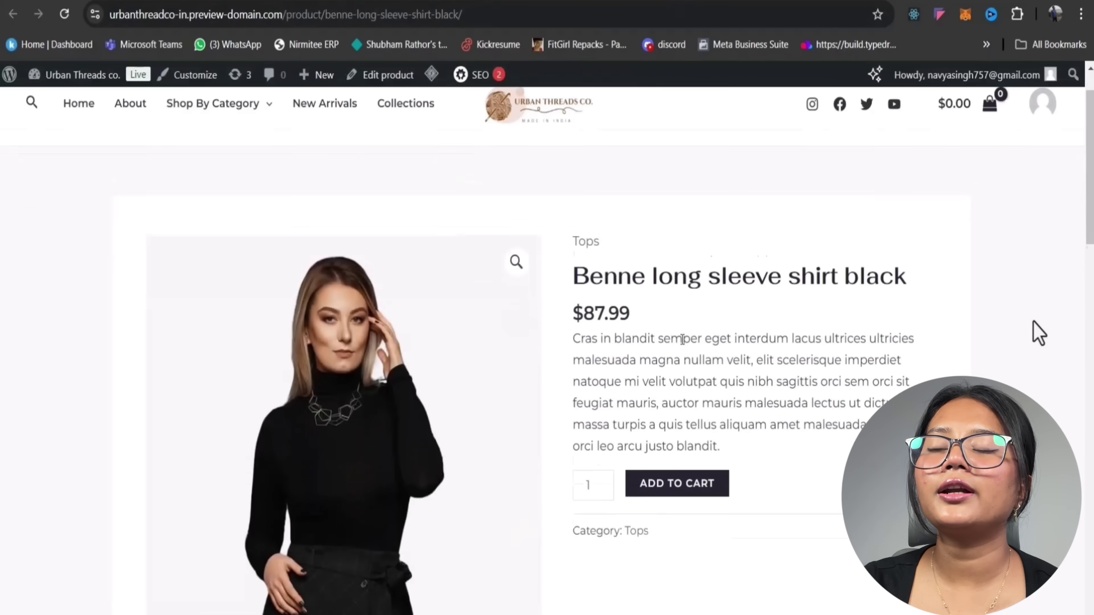
Change the Benne shirt to a Variable product and generate all variations from its Size attribute.
scroll(683, 340, "down", 10)
scroll(1038, 333, "down", 5)
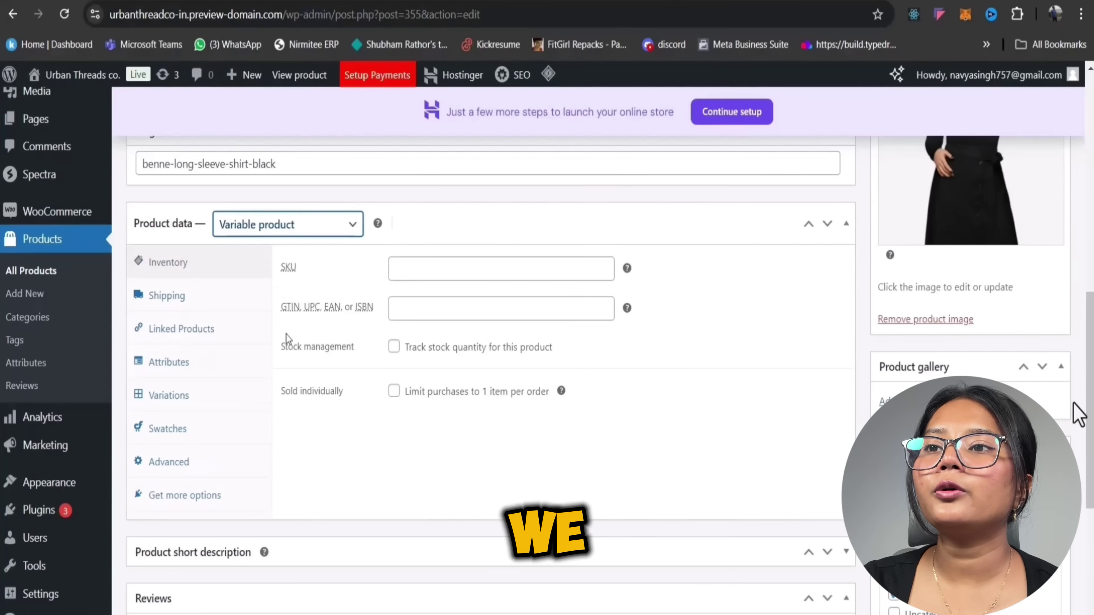
left_click(161, 362)
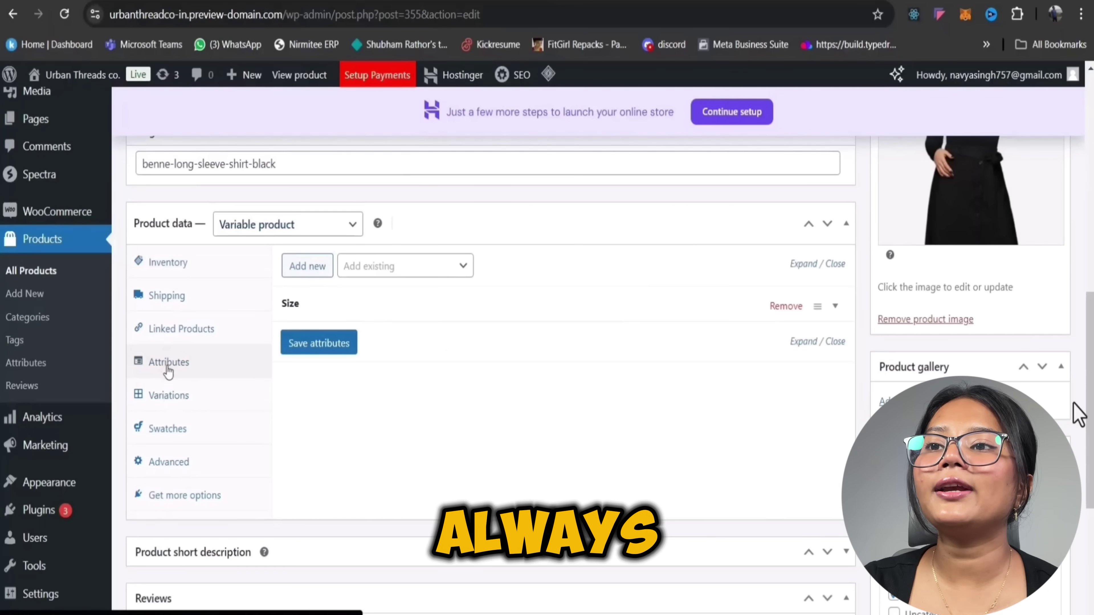
left_click(356, 270)
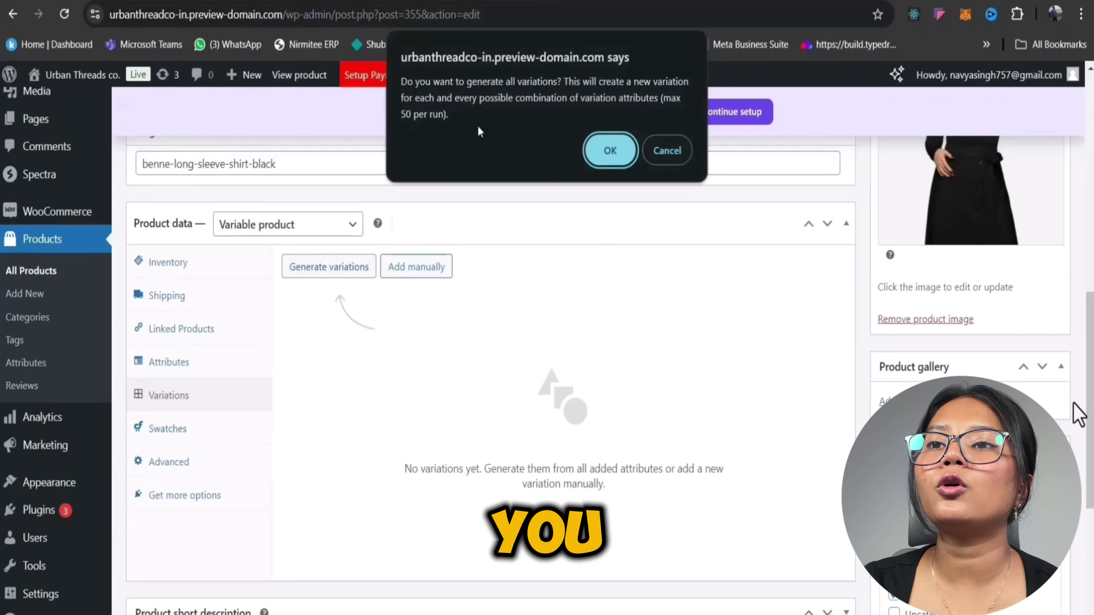
left_click(610, 151)
Set the regular price of the Benne shirt's L size variation to 88.99.
left_click(830, 273)
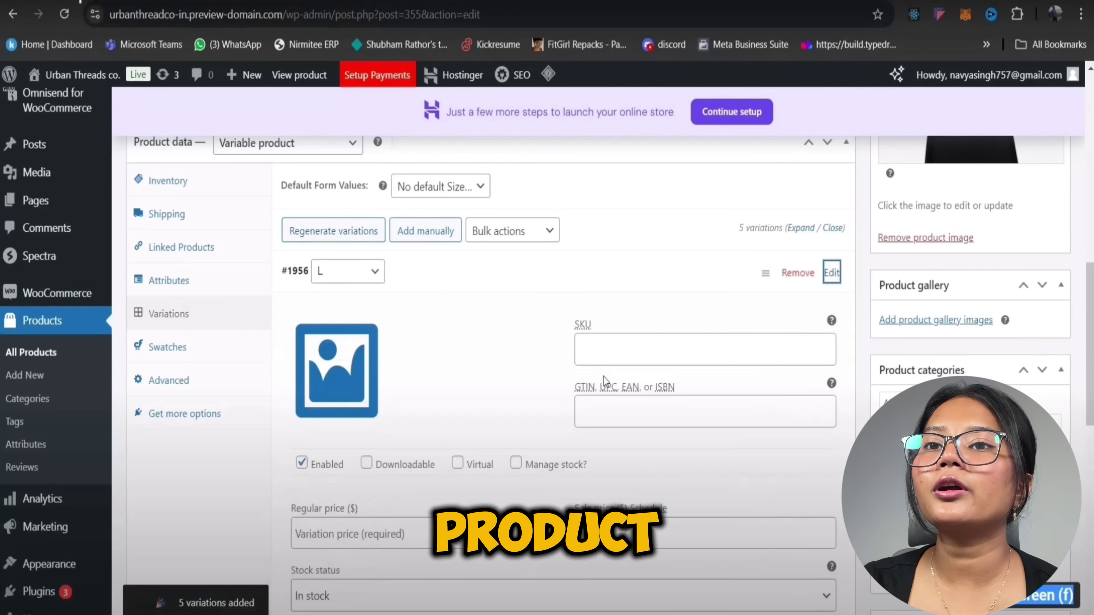
scroll(604, 381, "down", 4)
scroll(607, 378, "down", 8)
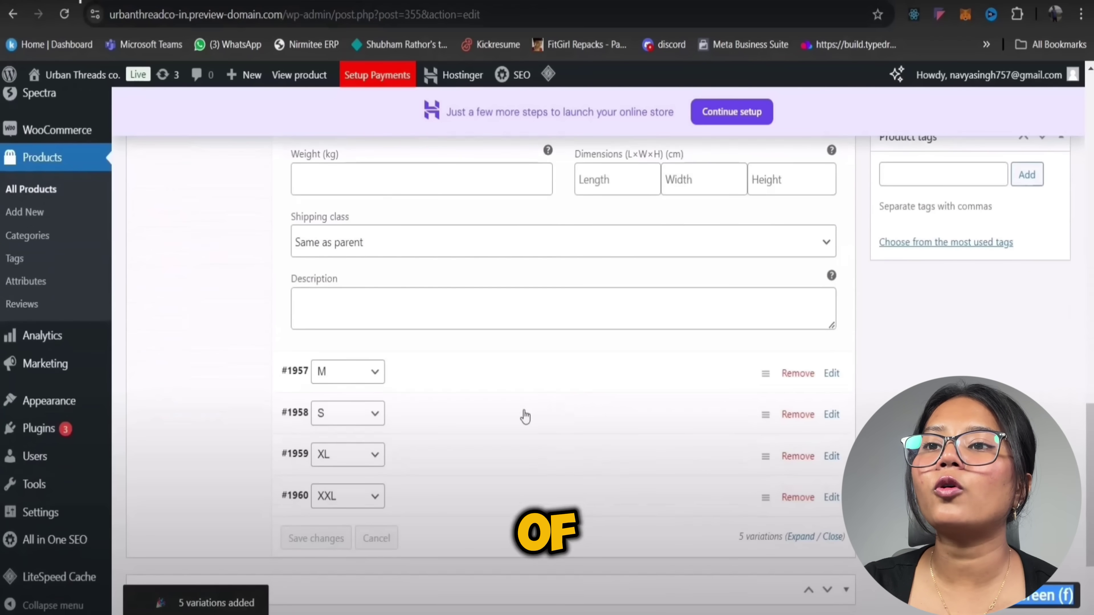
scroll(512, 406, "up", 10)
scroll(483, 428, "down", 8)
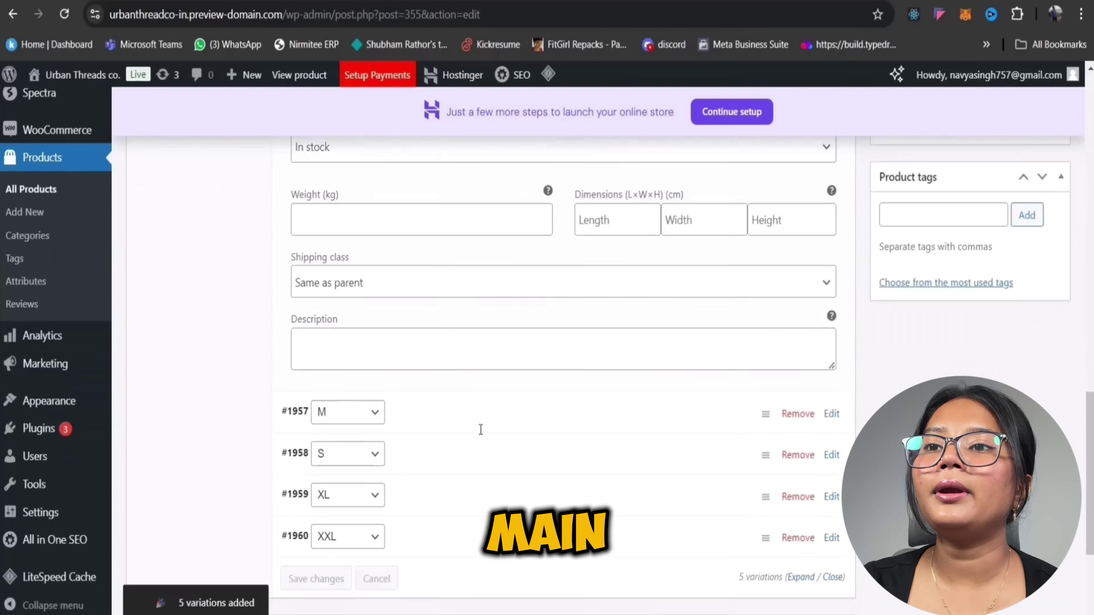
scroll(364, 431, "up", 8)
scroll(364, 414, "up", 5)
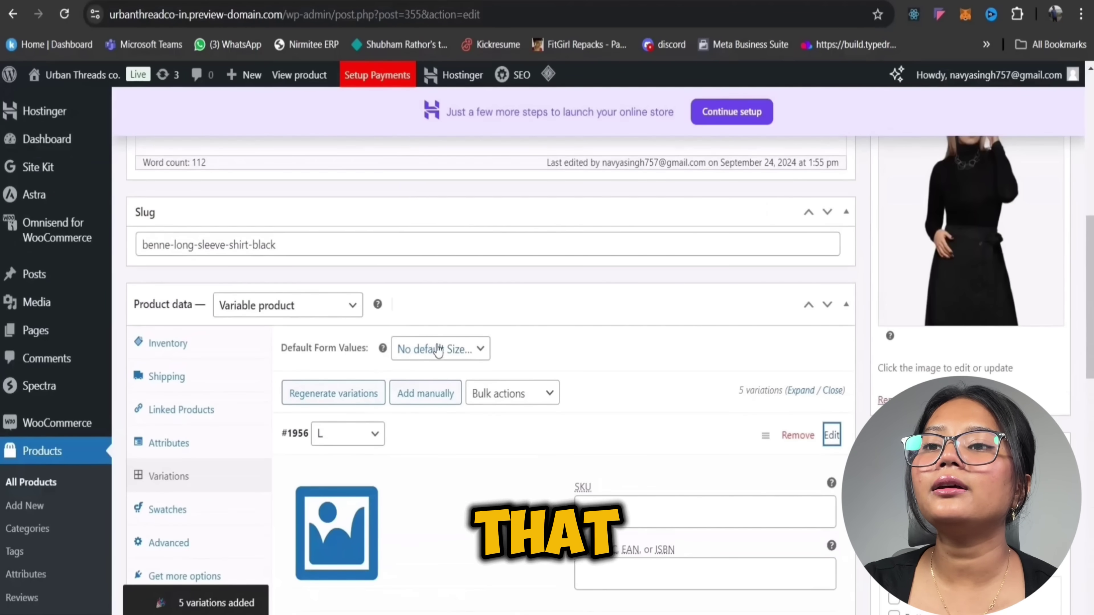
scroll(369, 456, "down", 5)
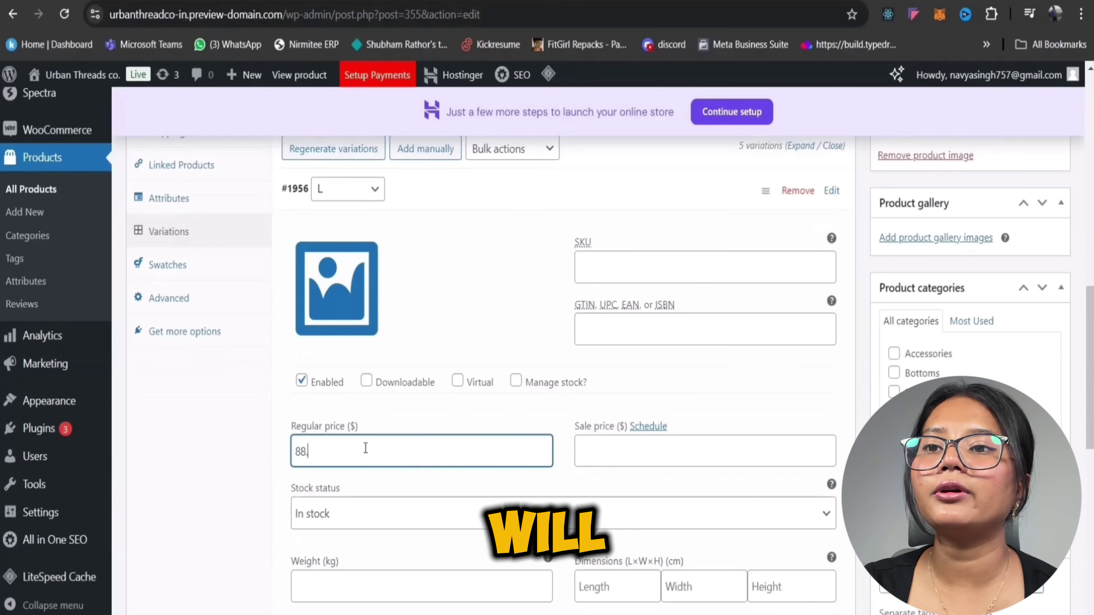
type(".99")
scroll(608, 312, "up", 2)
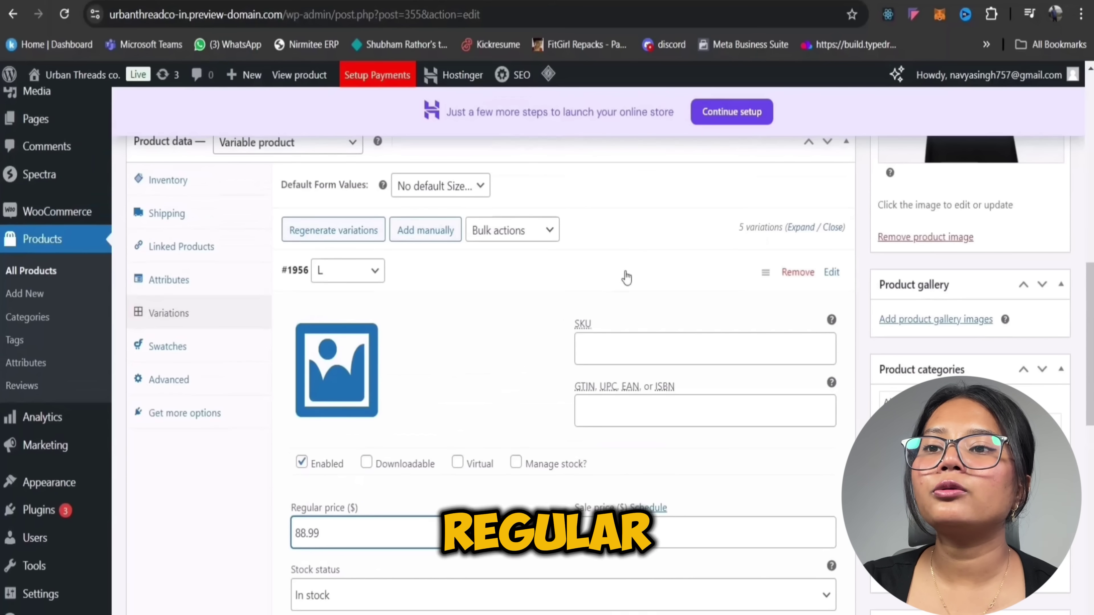
left_click(613, 296)
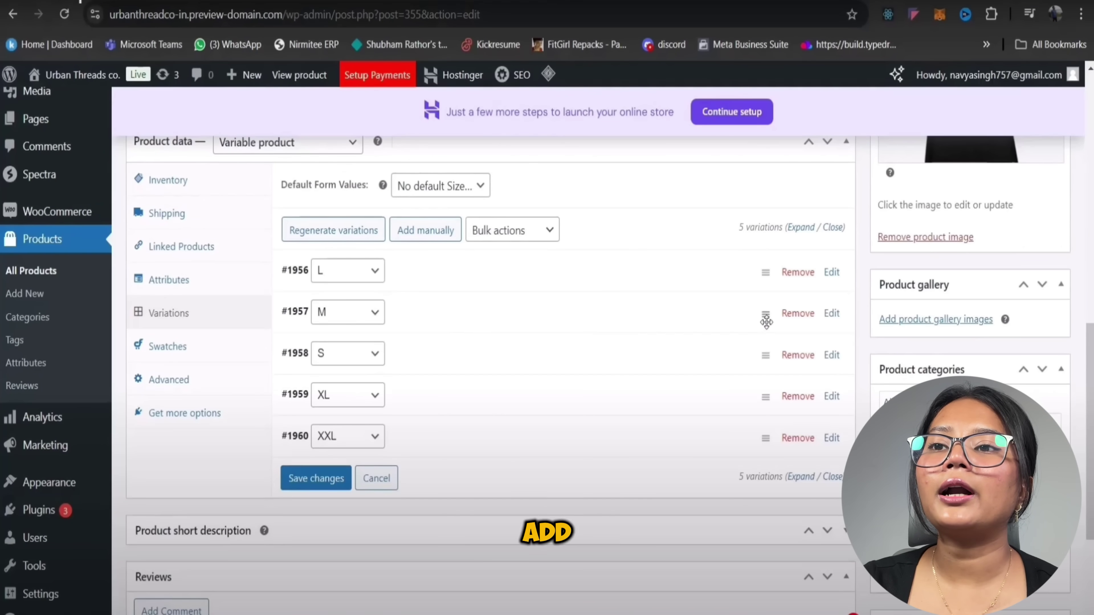
Set the regular price of the M size variation to 85.99.
mouse_move(767, 321)
left_mouse_down()
mouse_move(765, 297)
mouse_move(764, 307)
left_mouse_up()
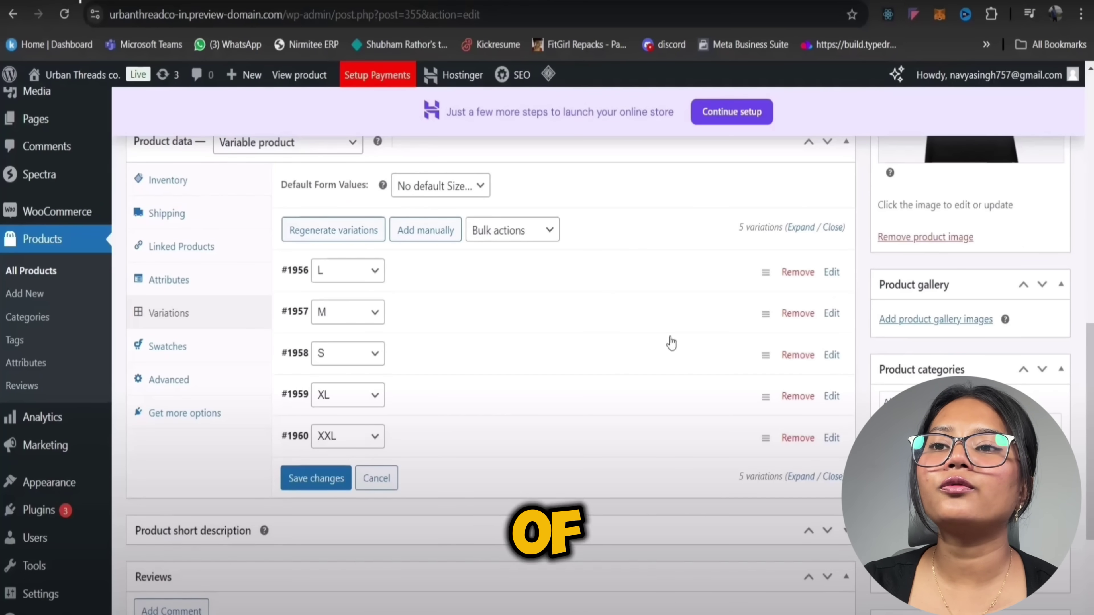
left_click(603, 307)
scroll(360, 498, "down", 2)
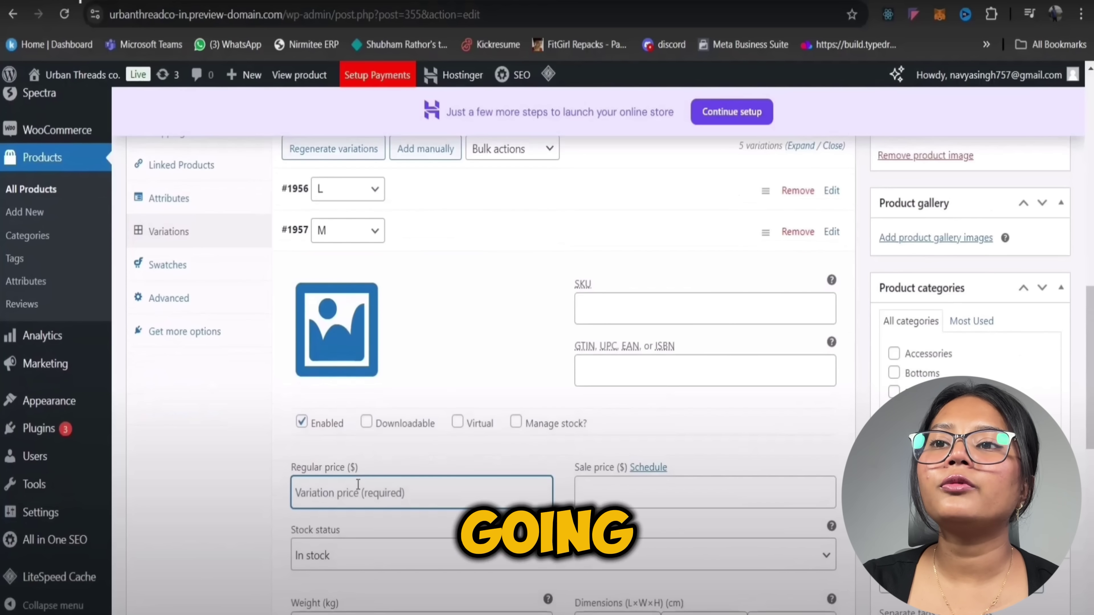
type("85.00")
scroll(439, 434, "up", 4)
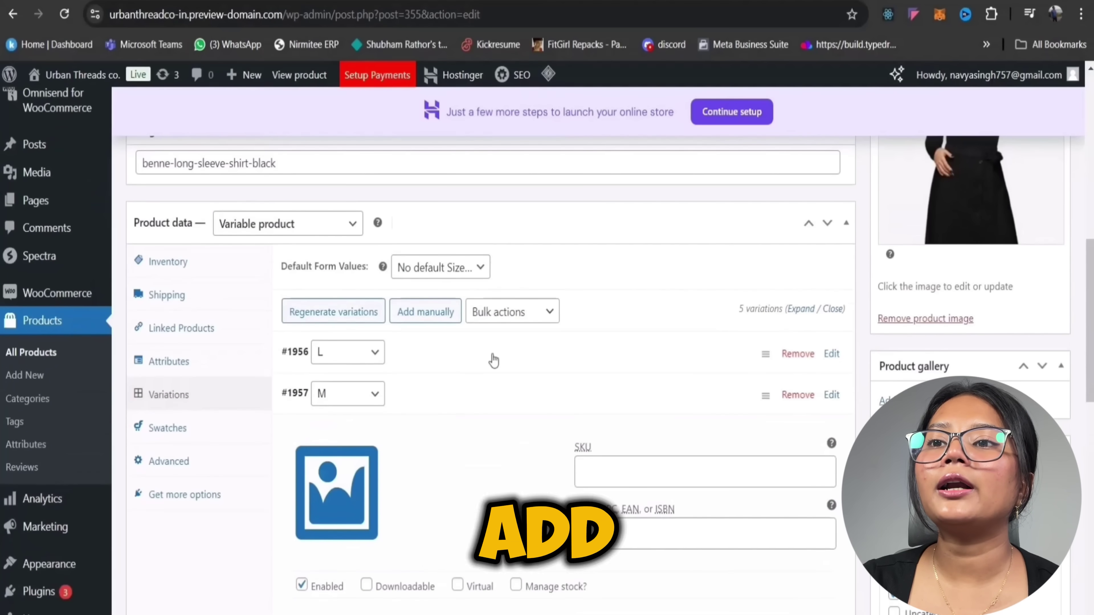
left_click(530, 398)
scroll(517, 431, "down", 2)
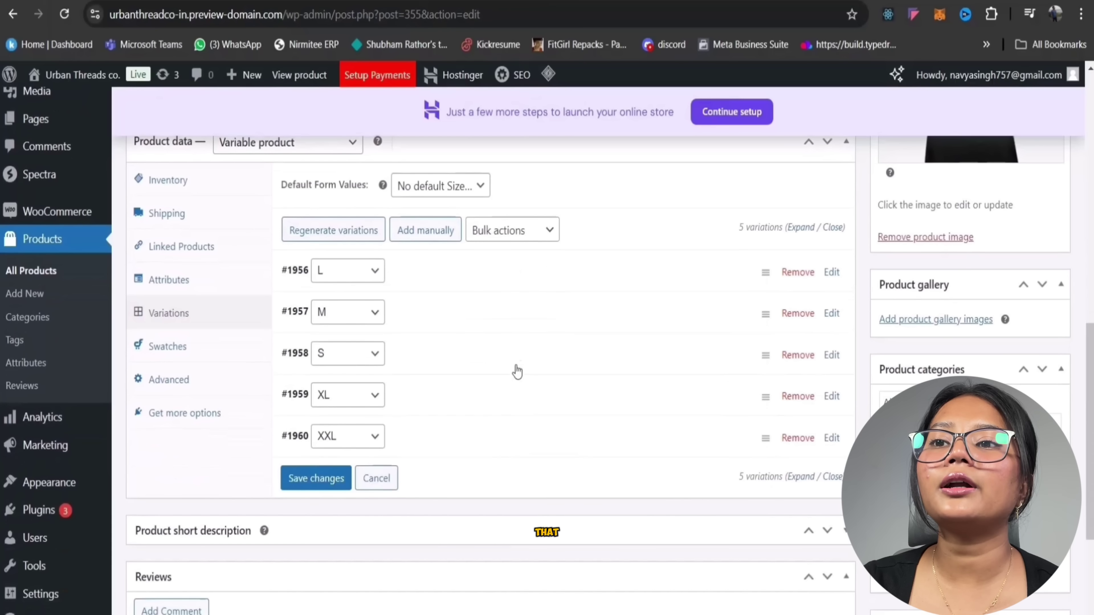
Enter regular prices for the remaining S, XL and XXL variations, ranging from 82.99 to 95.99.
left_click(520, 358)
scroll(396, 586, "down", 2)
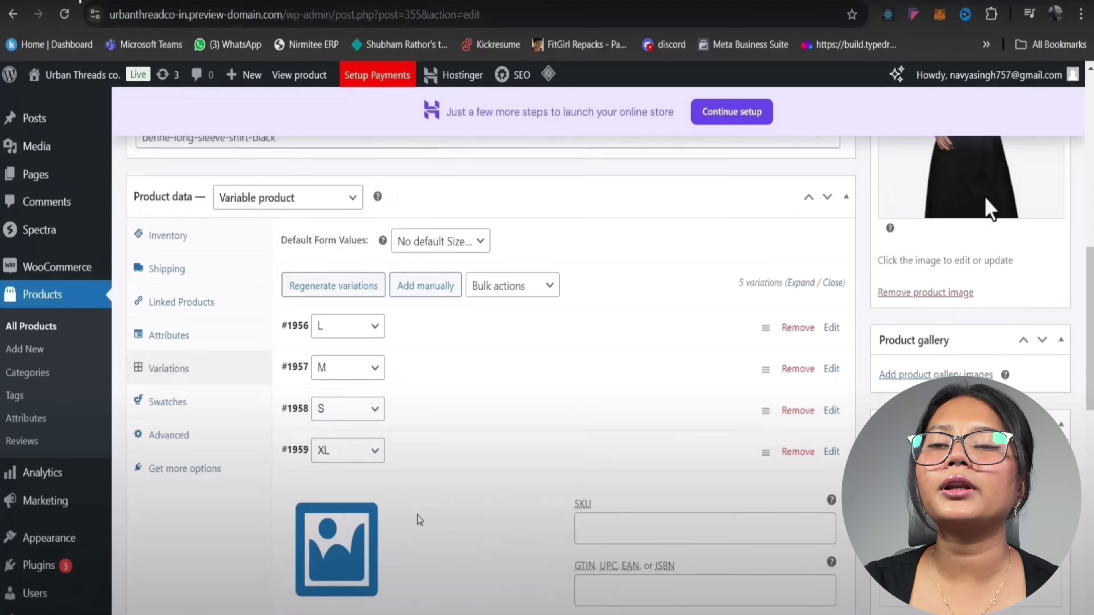
scroll(452, 495, "up", 1)
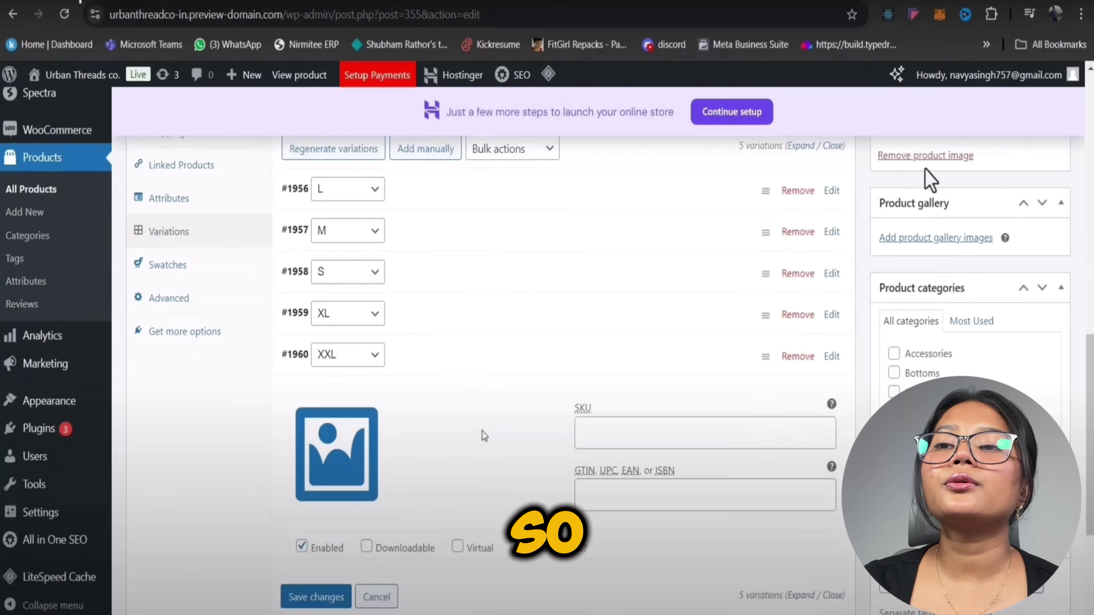
scroll(396, 583, "down", 2)
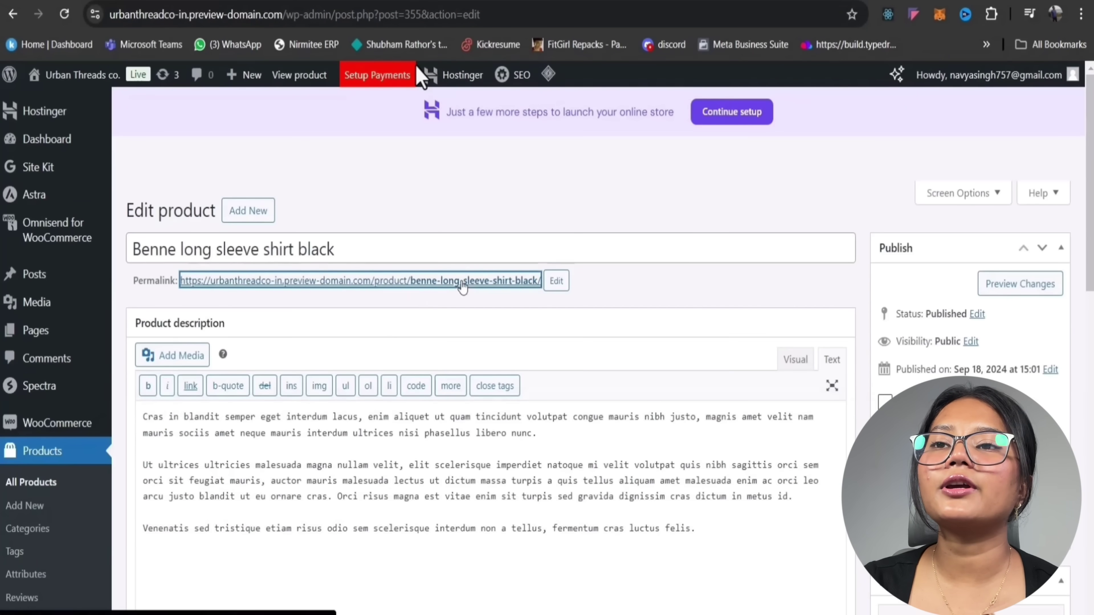
Open the Benne long sleeve shirt black product page in the store and check the prices for sizes M, XXL and L.
left_click(457, 281)
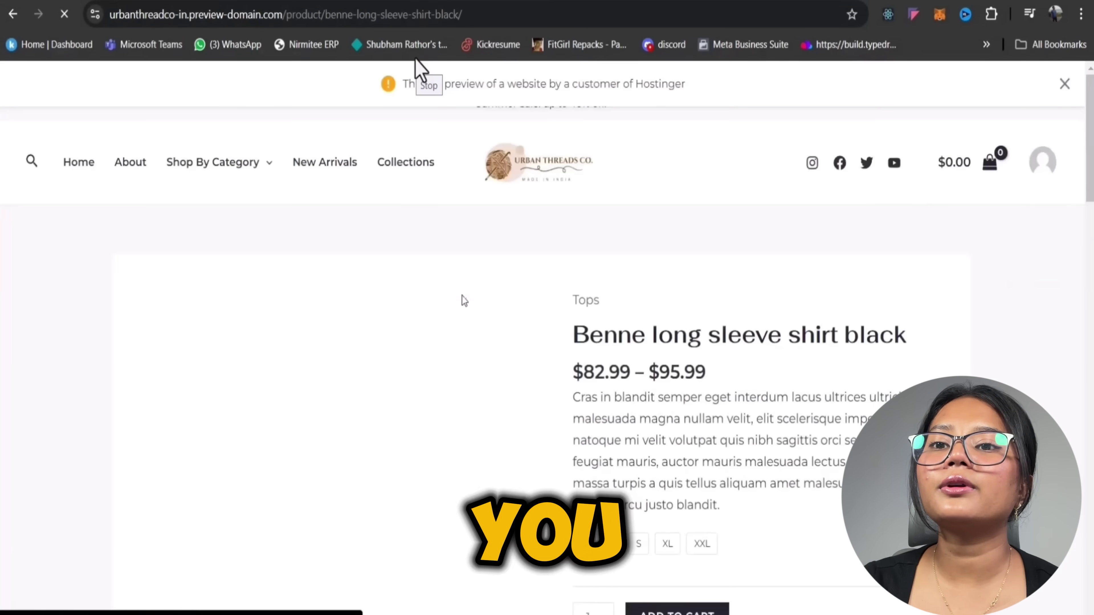
scroll(577, 344, "down", 5)
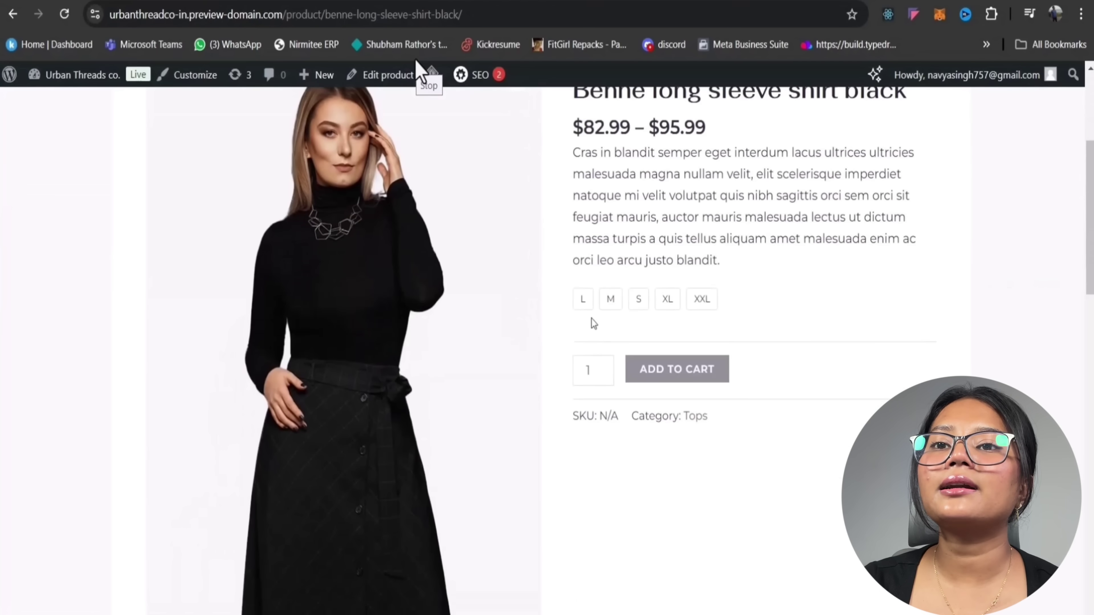
left_click(583, 302)
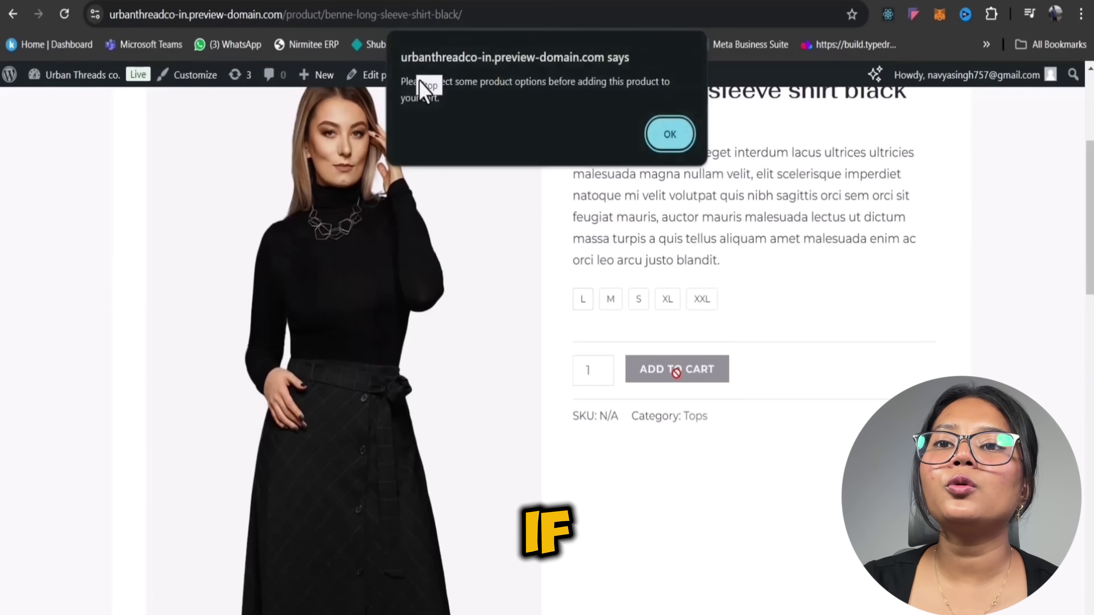
left_click(670, 134)
left_click(611, 299)
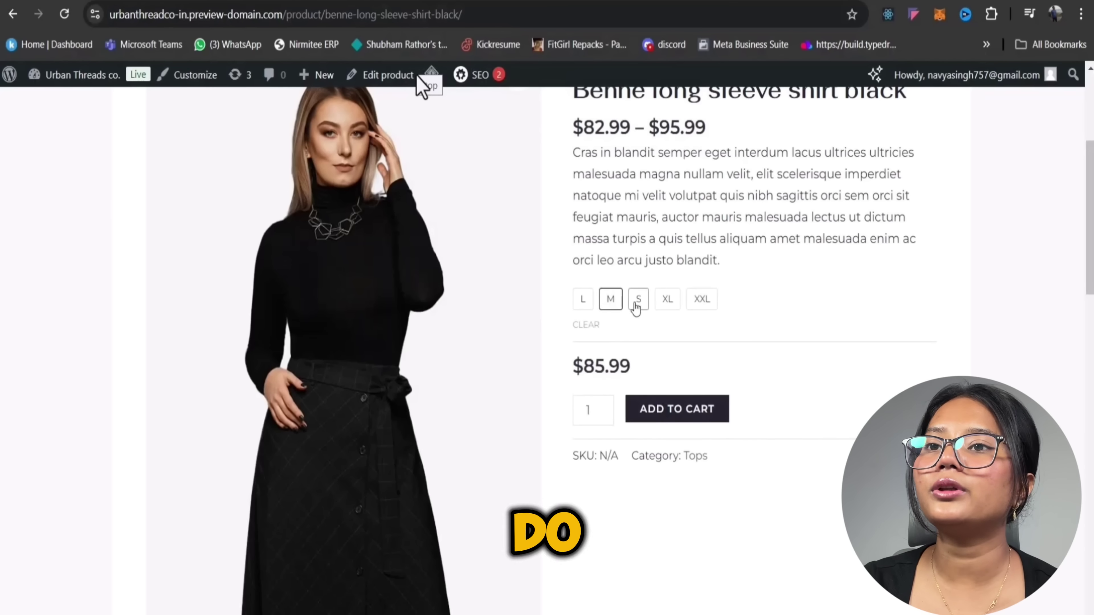
left_click(701, 299)
left_click(584, 302)
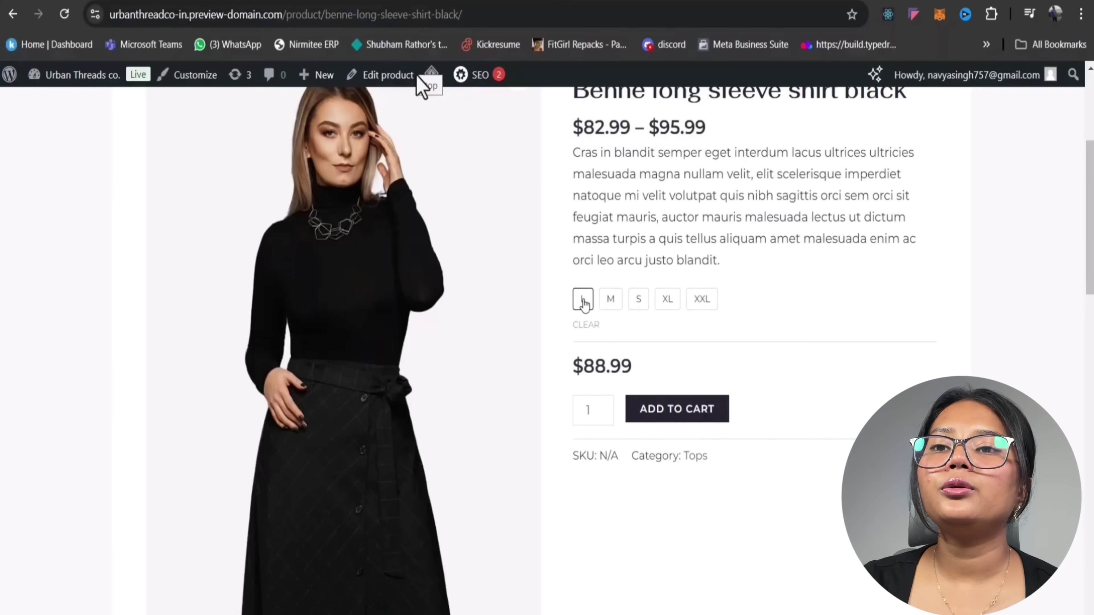